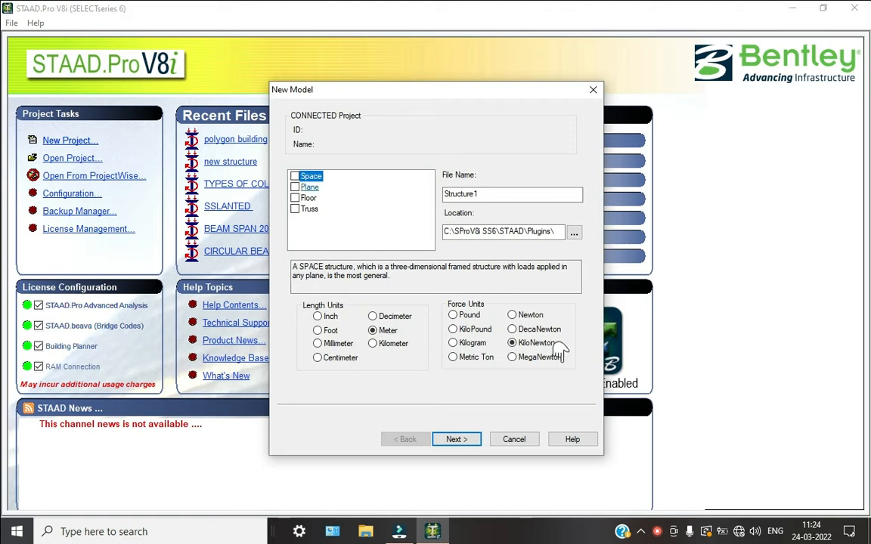
Create a Space model named T BUILDING in meters and kilonewtons, starting with the Add Beam option
{"action": "left_click", "coordinate": [385, 353]}
{"action": "left_click", "coordinate": [569, 370]}
{"action": "left_click", "coordinate": [385, 355]}
{"action": "left_click", "coordinate": [477, 358]}
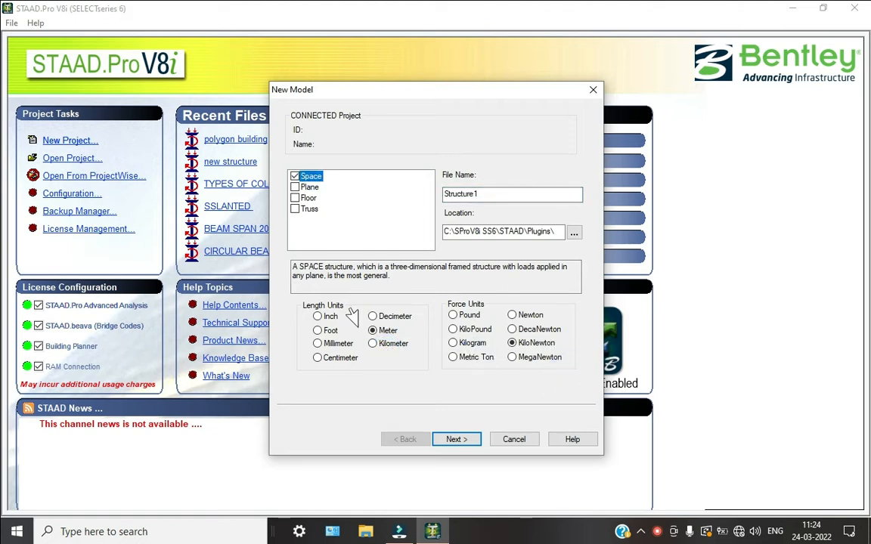
{"action": "left_click", "coordinate": [354, 347]}
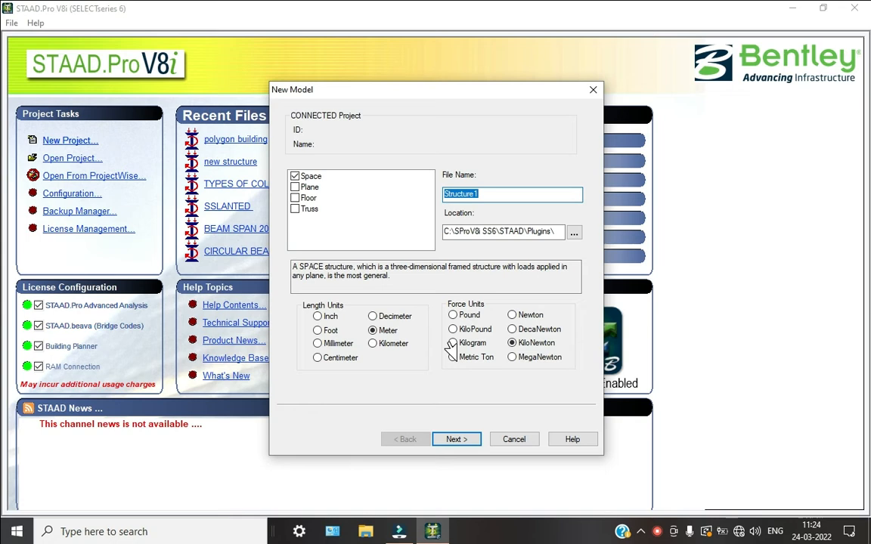
{"action": "type", "text": "T BUILDING"}
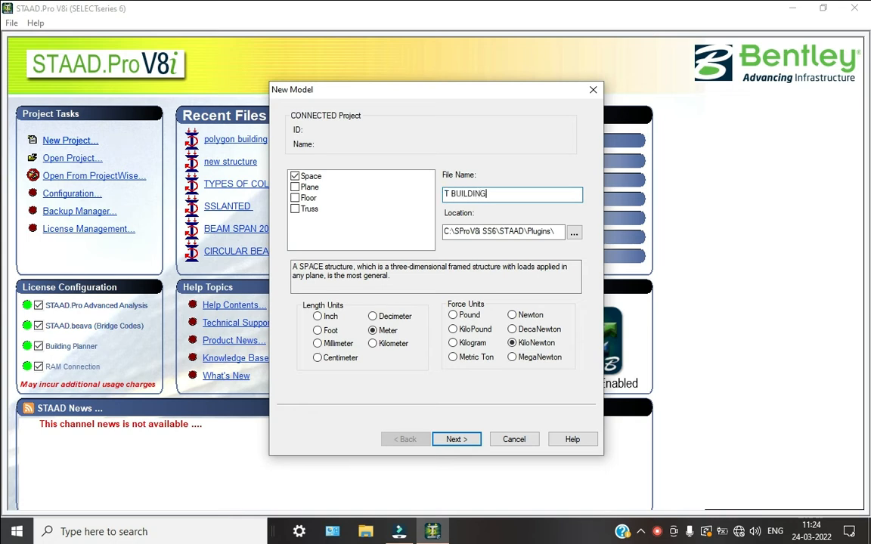
{"action": "key", "text": "Return"}
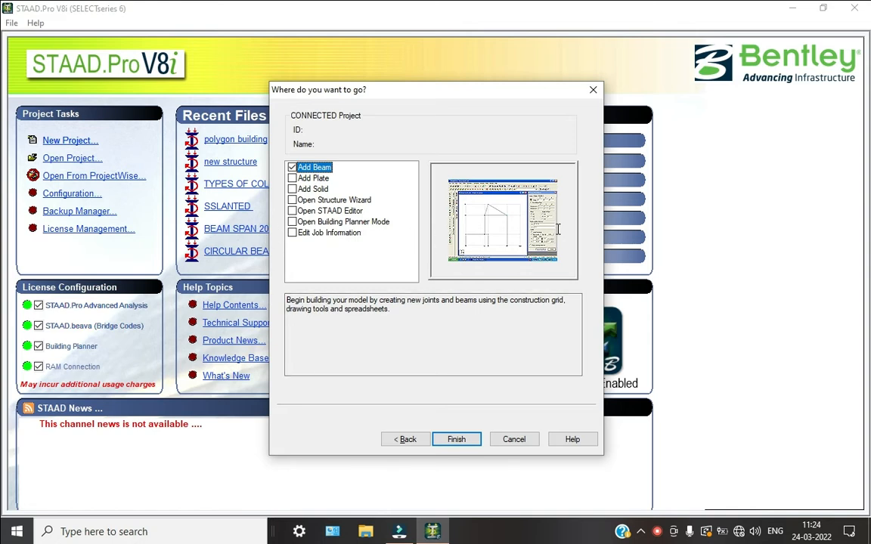
{"action": "key", "text": "Return"}
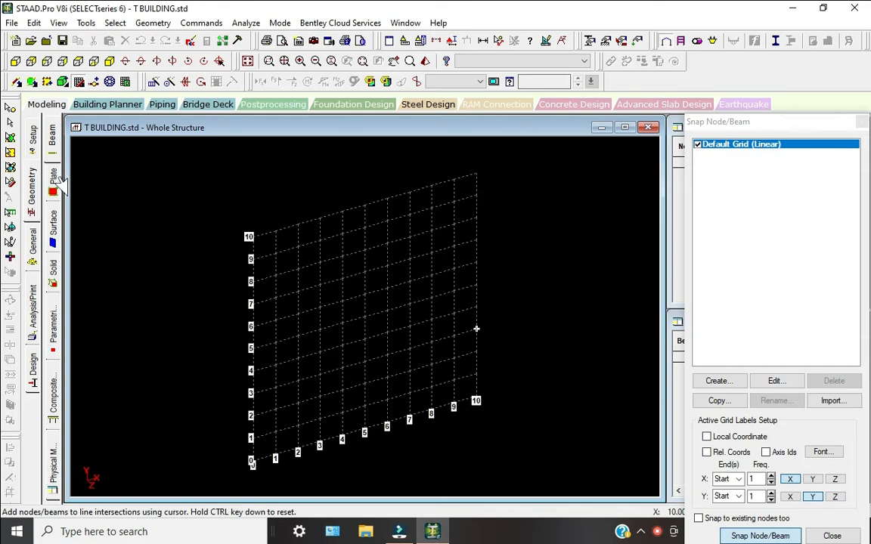
Set the default linear grid to the X-Z plane
{"action": "left_click", "coordinate": [790, 384]}
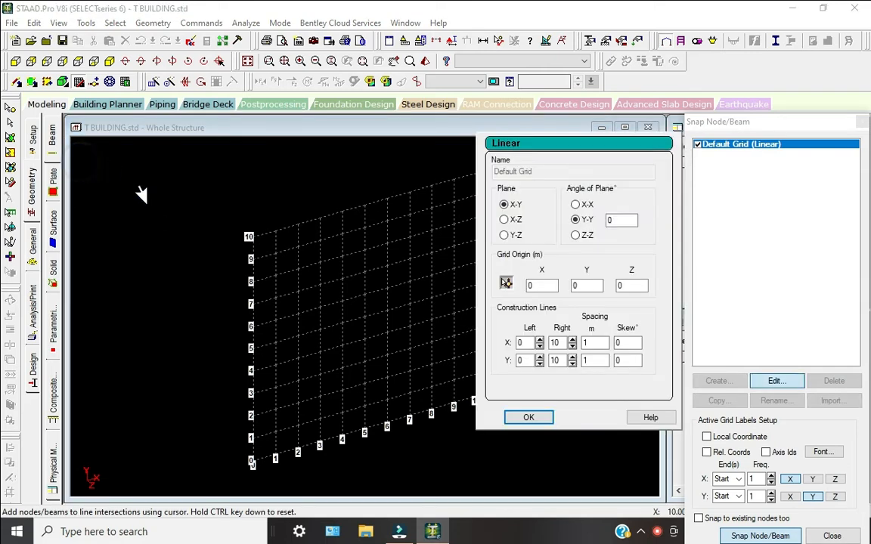
{"action": "left_click", "coordinate": [511, 220]}
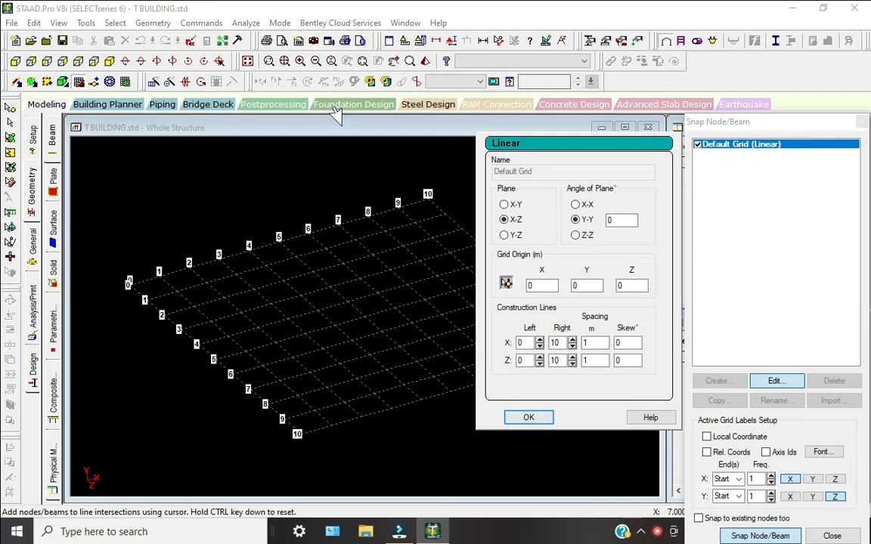
{"action": "left_click", "coordinate": [529, 417]}
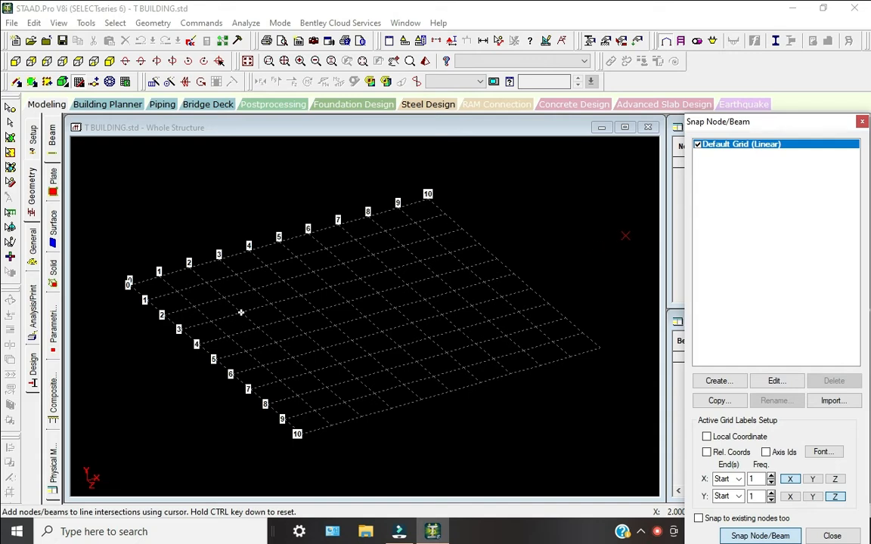
Draw a closed rectangle of beams on the grid from X 2 to 8 m and Z 3 to 9 m
{"action": "left_click", "coordinate": [626, 235]}
{"action": "left_click", "coordinate": [240, 312]}
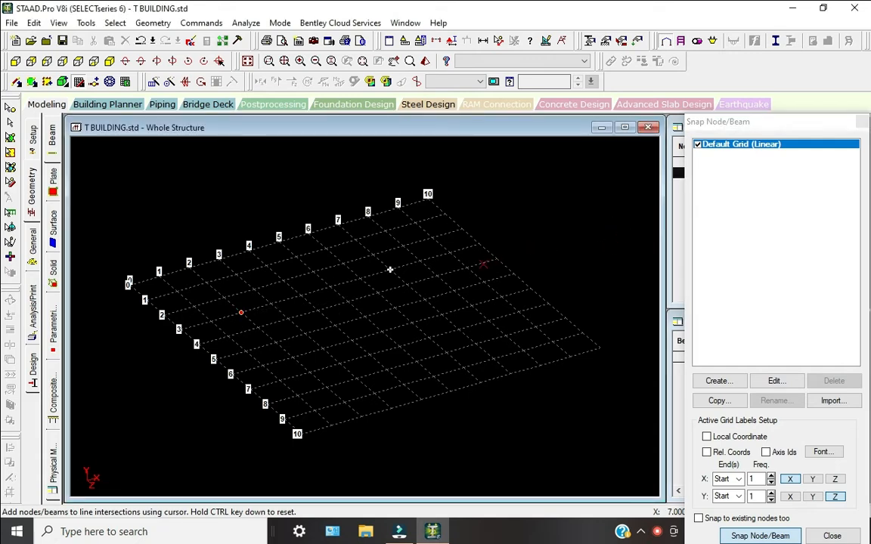
{"action": "left_click", "coordinate": [446, 283]}
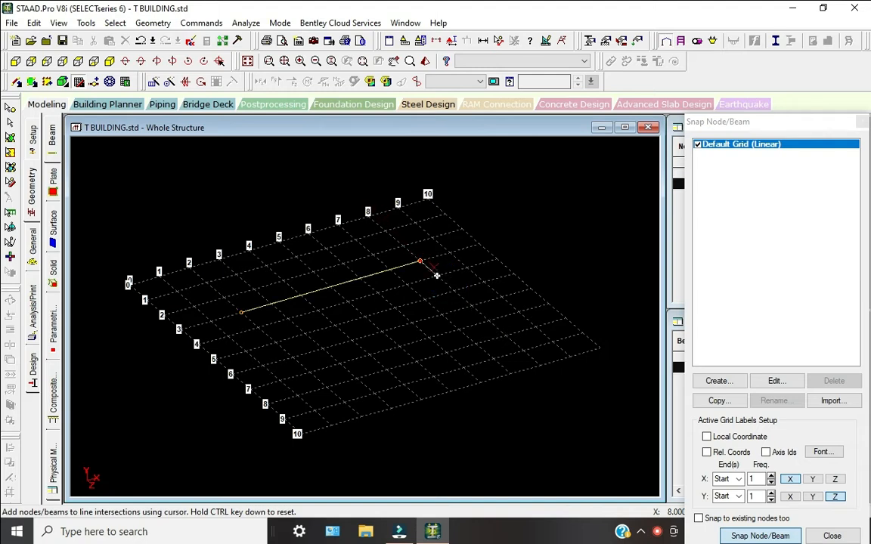
{"action": "left_click", "coordinate": [523, 350]}
{"action": "left_click", "coordinate": [344, 403]}
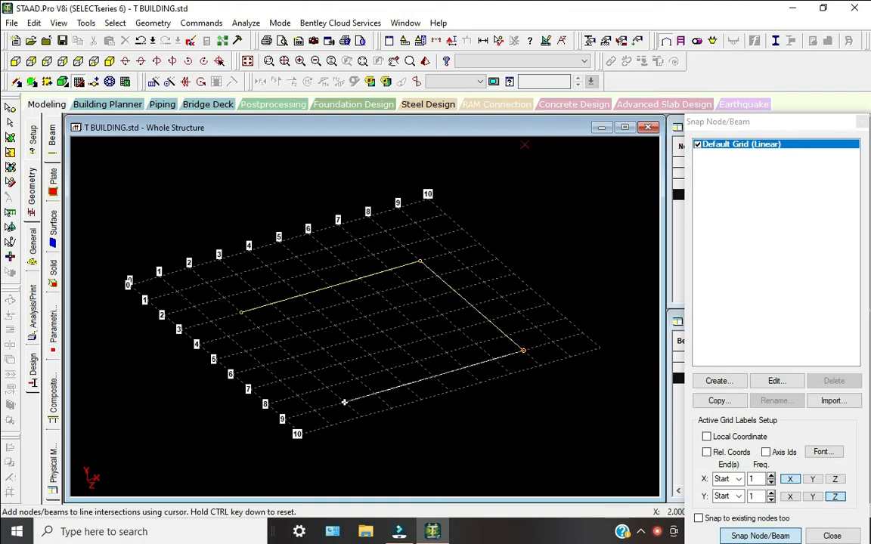
{"action": "left_click", "coordinate": [240, 313]}
{"action": "left_click", "coordinate": [631, 235]}
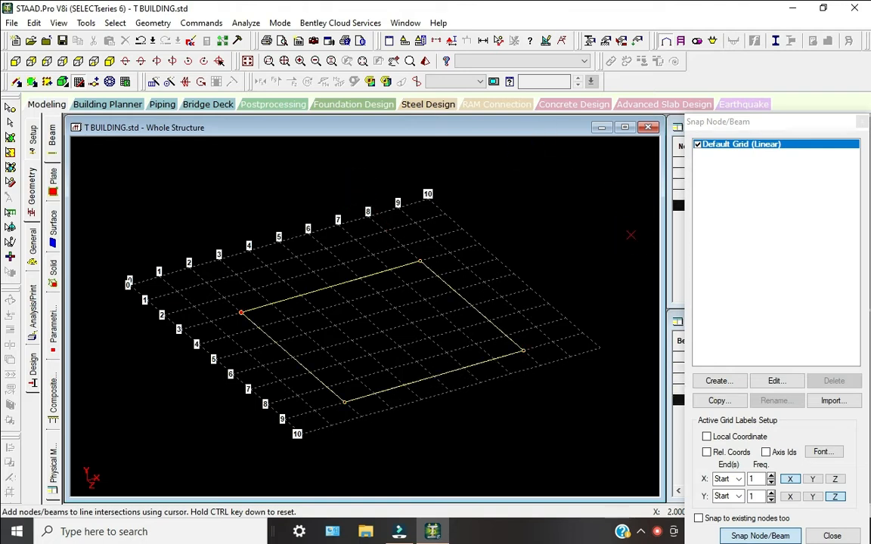
Add two crossing beams through the rectangle's midpoints, one along Z 6 m and one along X 5 m
{"action": "left_click", "coordinate": [240, 312]}
{"action": "left_click", "coordinate": [293, 358]}
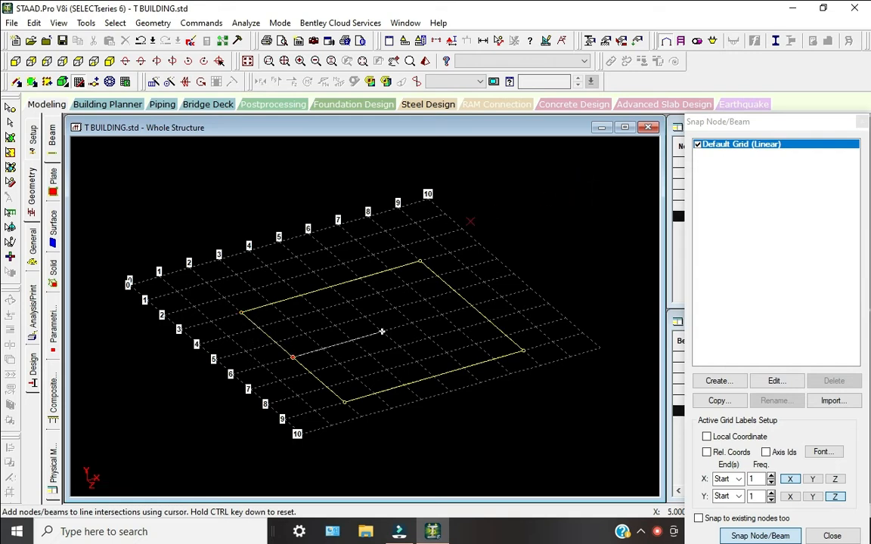
{"action": "left_click", "coordinate": [471, 305]}
{"action": "left_click", "coordinate": [396, 248]}
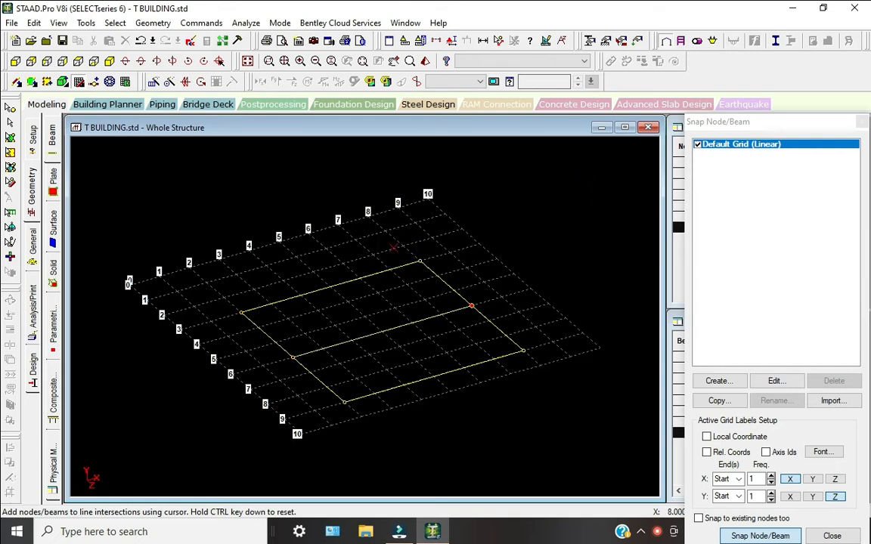
{"action": "left_click", "coordinate": [433, 376]}
{"action": "left_click", "coordinate": [330, 287]}
{"action": "left_click", "coordinate": [537, 250]}
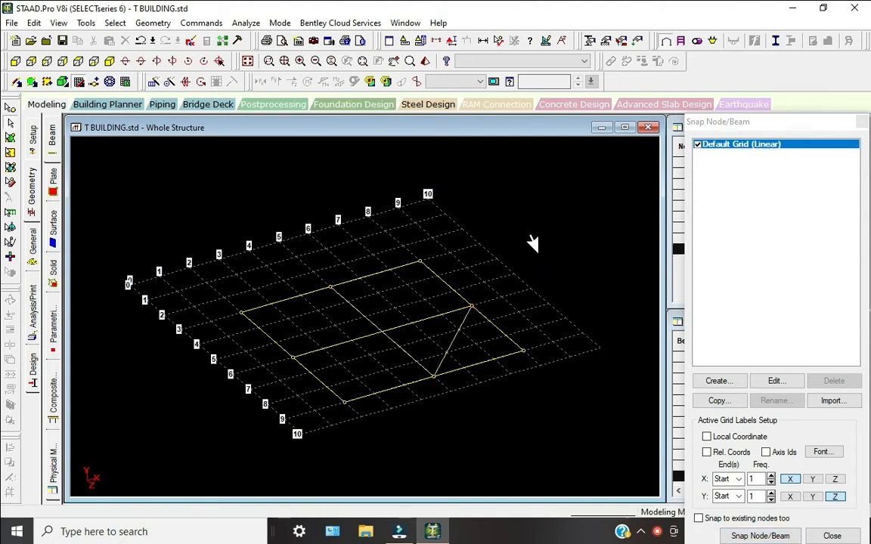
Delete the stray diagonal beam between the edge midpoints at (8, 6) and (5, 9)
{"action": "left_click", "coordinate": [415, 203]}
{"action": "key", "text": "Delete"}
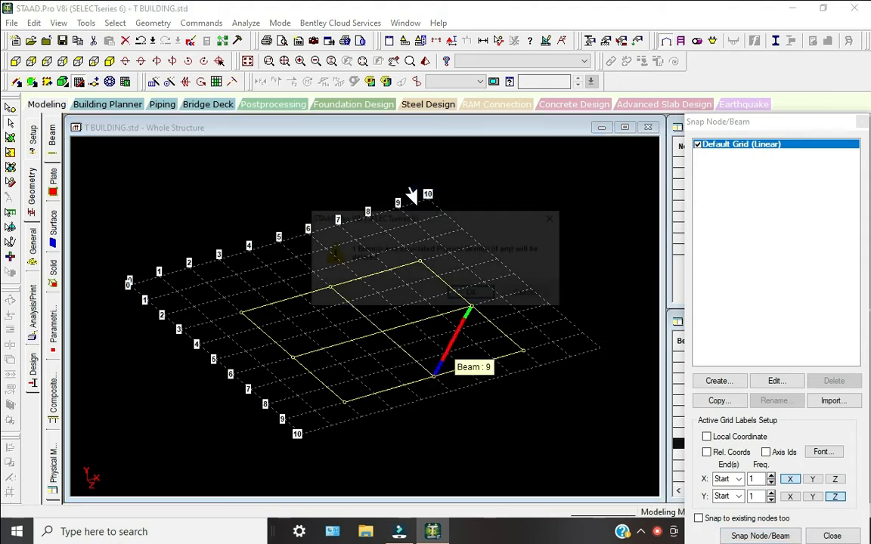
{"action": "key", "text": "Return"}
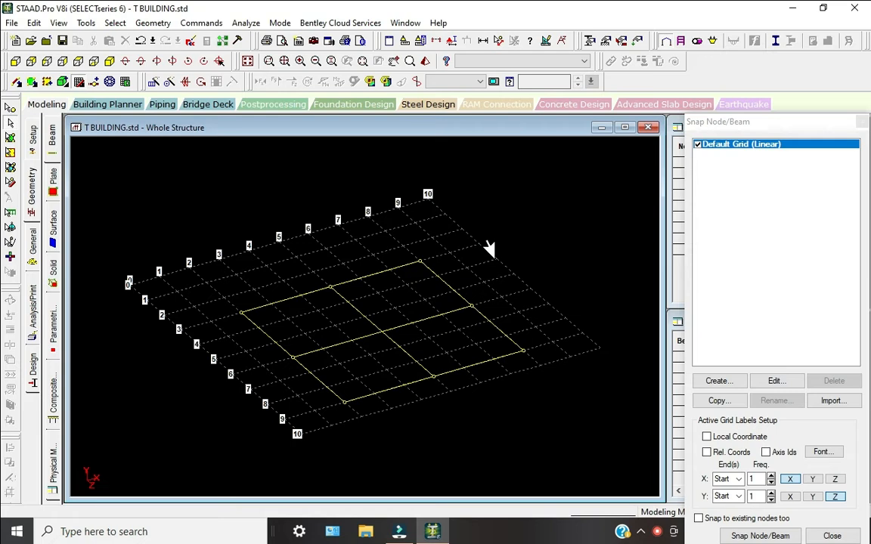
{"action": "key", "text": "Escape"}
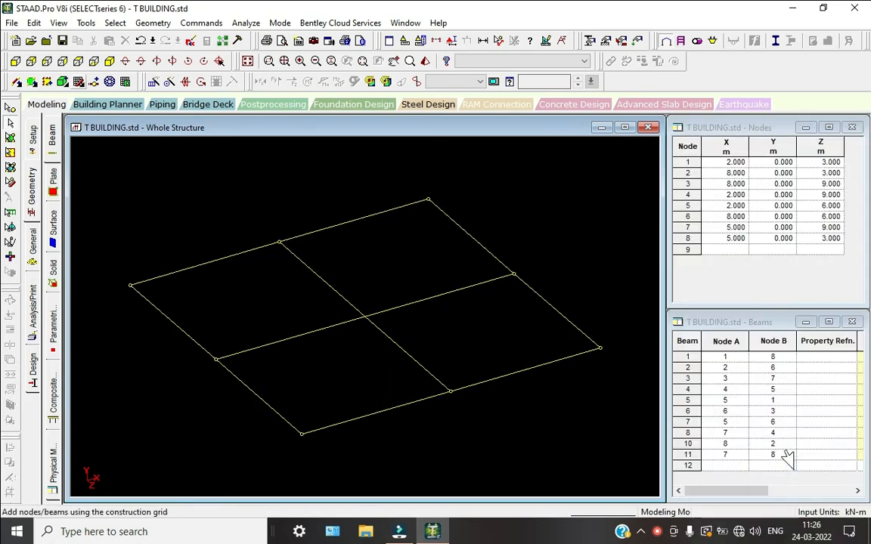
Add a node where the two interior beams cross at X 5, Z 6 m and close the snap grid
{"action": "left_click", "coordinate": [78, 82]}
{"action": "left_click", "coordinate": [495, 215]}
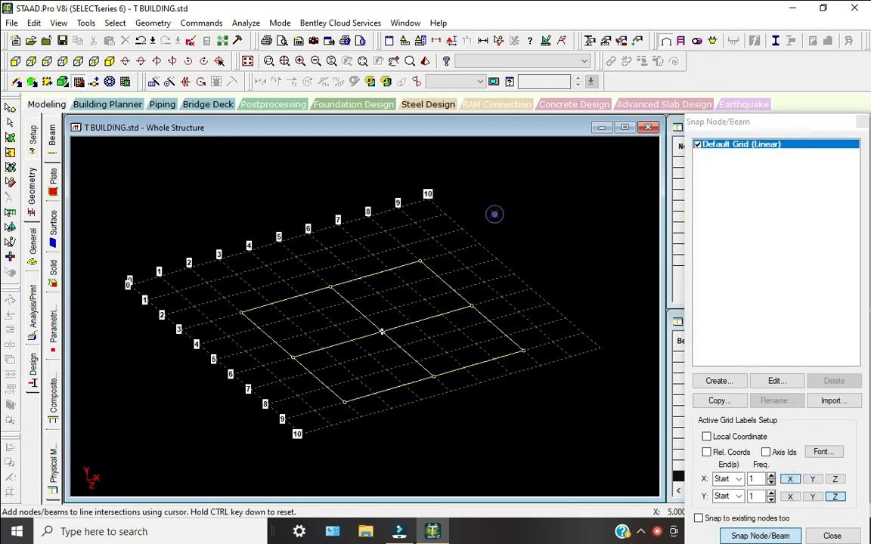
{"action": "key", "text": "Escape"}
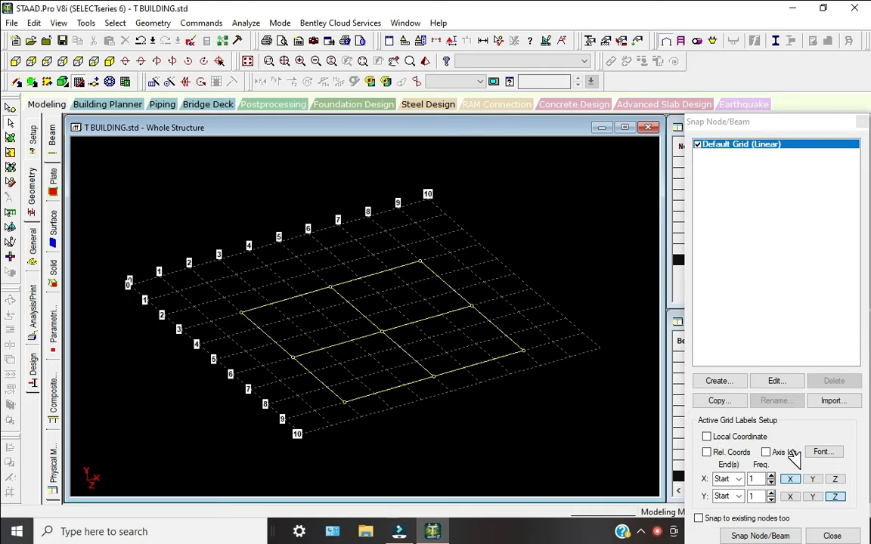
{"action": "left_click", "coordinate": [79, 81]}
{"action": "scroll", "coordinate": [462, 298], "scroll_direction": "down", "scroll_amount": 4}
{"action": "scroll", "coordinate": [462, 297], "scroll_direction": "down", "scroll_amount": 1}
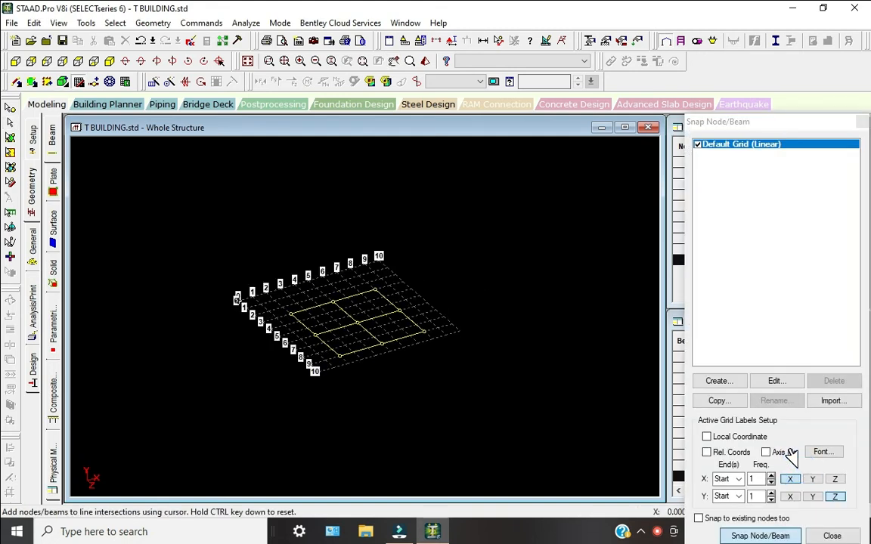
{"action": "left_click", "coordinate": [832, 536]}
Select the whole floor frame and set up a Translational Repeat in the Y direction with 3 m step spacing
{"action": "left_click_drag", "start_coordinate": [111, 148], "coordinate": [495, 401]}
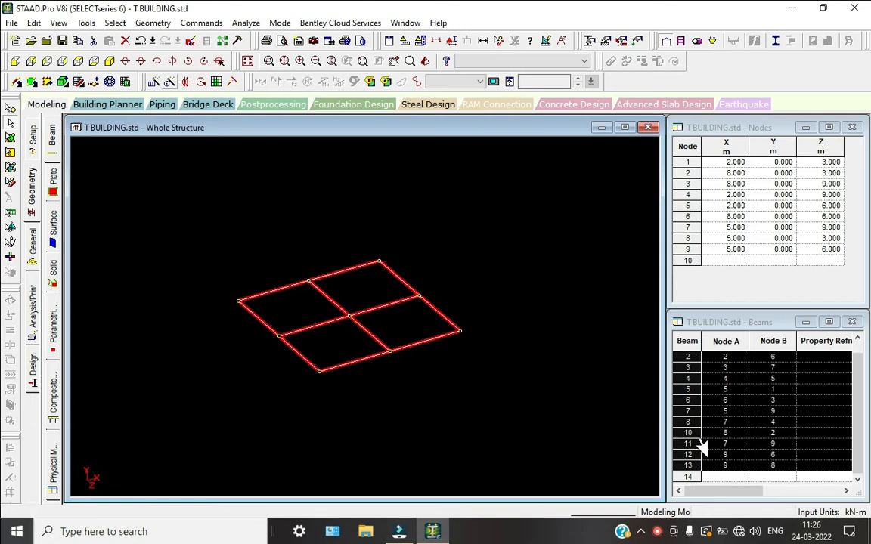
{"action": "left_click", "coordinate": [153, 81]}
{"action": "left_click", "coordinate": [296, 326]}
{"action": "left_click_drag", "start_coordinate": [462, 331], "coordinate": [402, 330]}
{"action": "type", "text": "3"}
{"action": "double_click", "coordinate": [440, 311]}
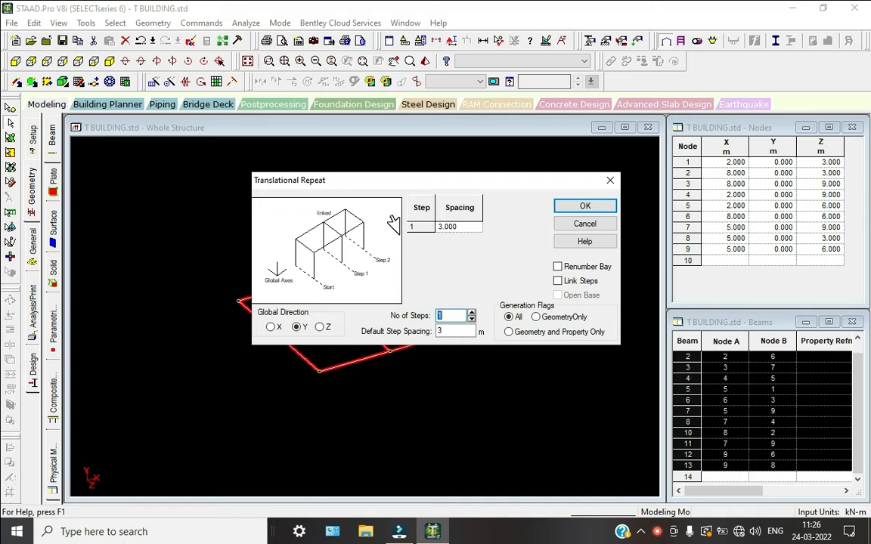
Switch to Calculator and multiply 5 by 3
{"action": "key", "text": "super"}
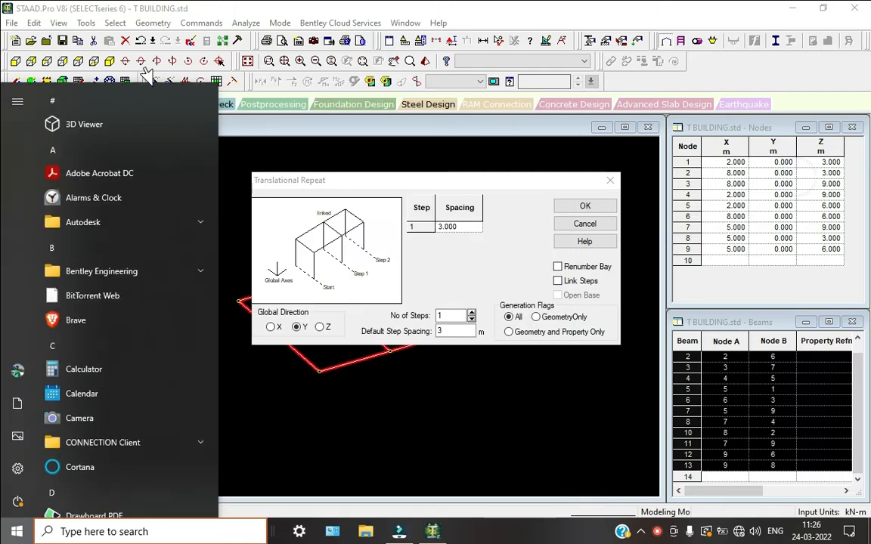
{"action": "left_click", "coordinate": [83, 369]}
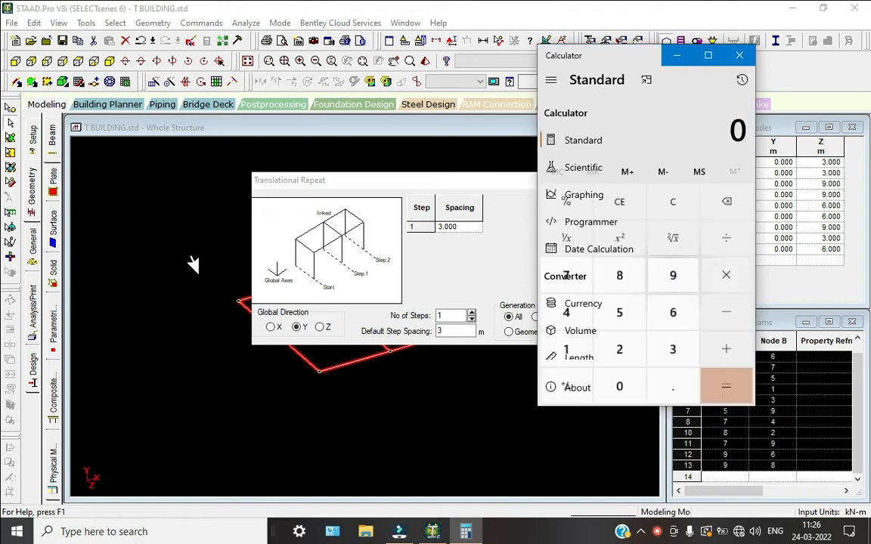
{"action": "type", "text": "5*3"}
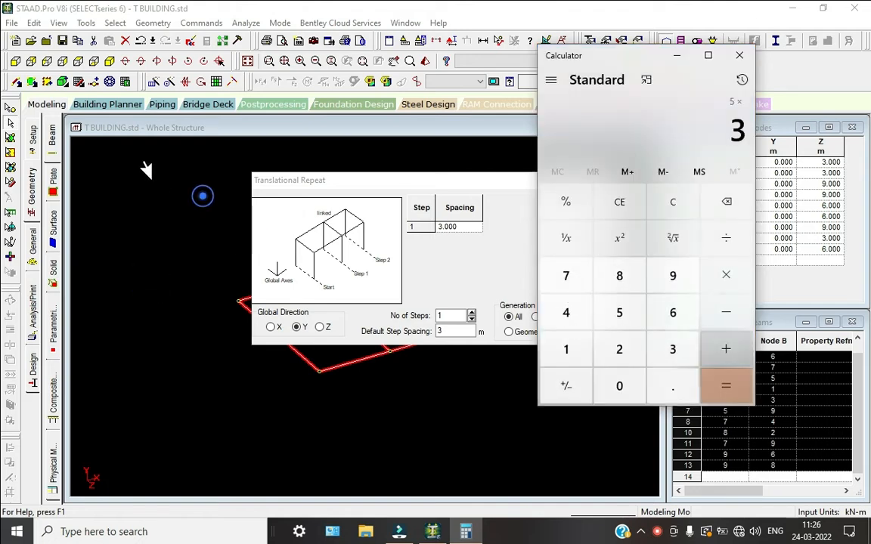
{"action": "key", "text": "Return"}
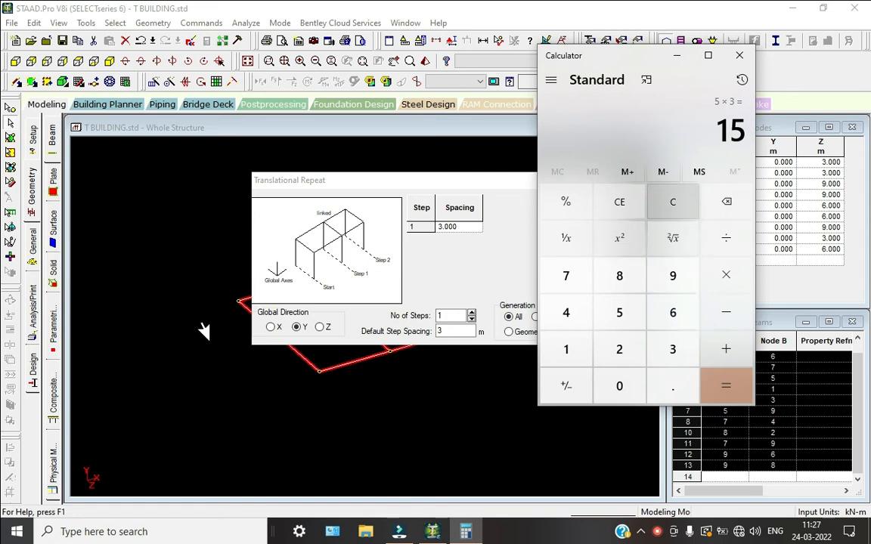
Calculate 5 × 3.5 and clear the result
{"action": "key", "text": "Delete"}
{"action": "key", "text": "5"}
{"action": "key", "text": "asterisk"}
{"action": "key", "text": "3"}
{"action": "key", "text": "period"}
{"action": "key", "text": "5"}
{"action": "key", "text": "Return"}
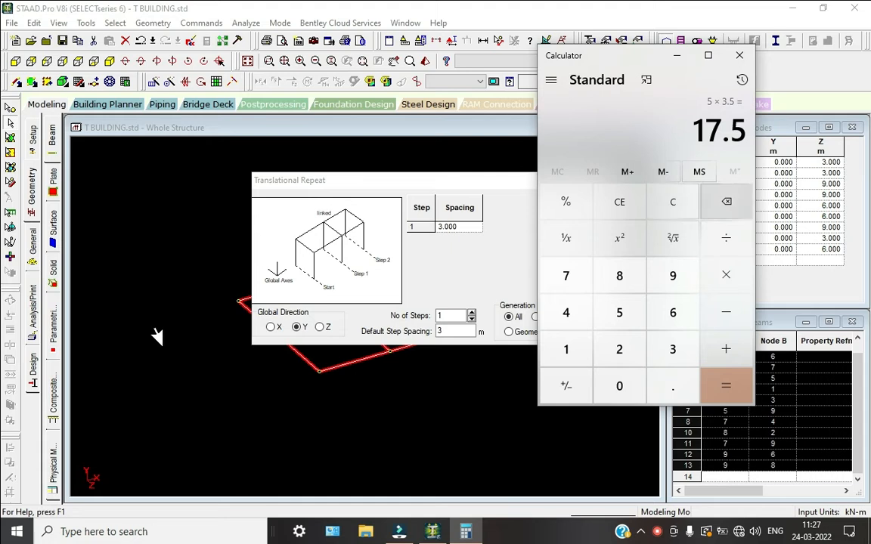
{"action": "key", "text": "Escape"}
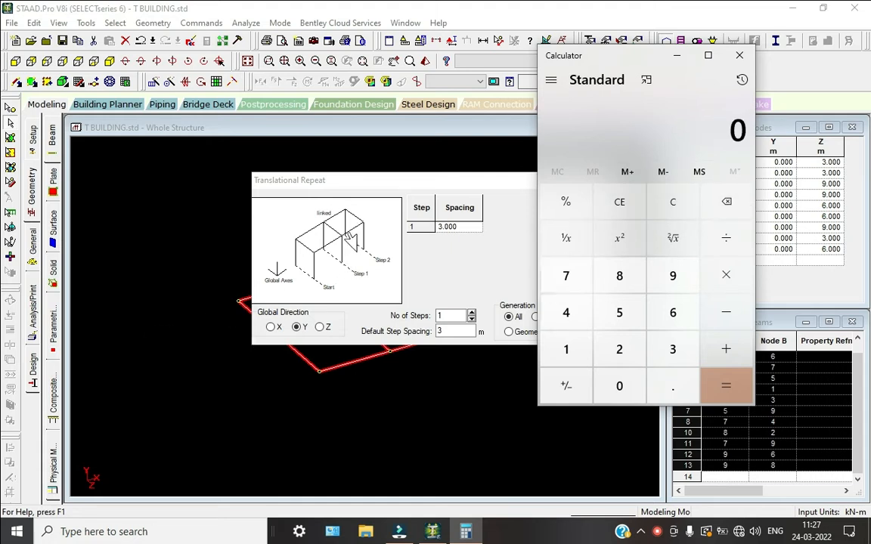
Calculate 3 × 6 and close Calculator
{"action": "key", "text": "2"}
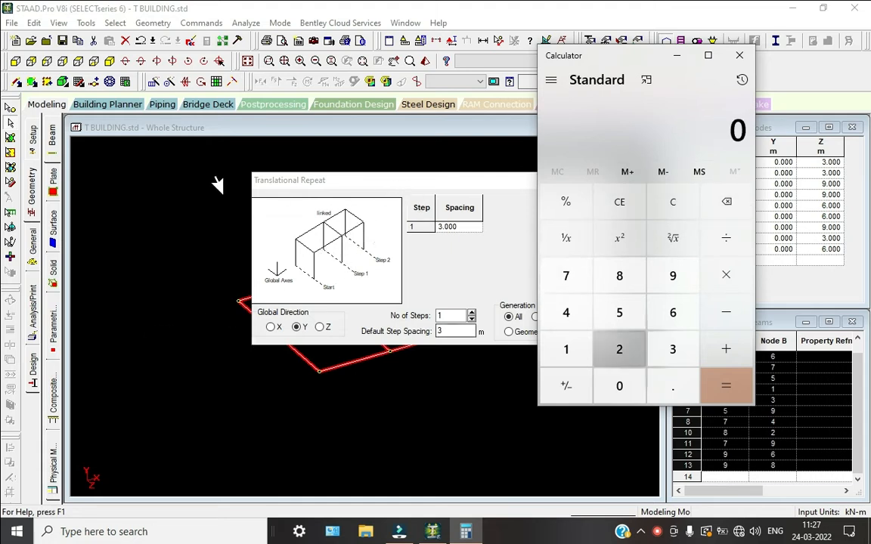
{"action": "left_click", "coordinate": [655, 347]}
{"action": "left_click", "coordinate": [727, 267]}
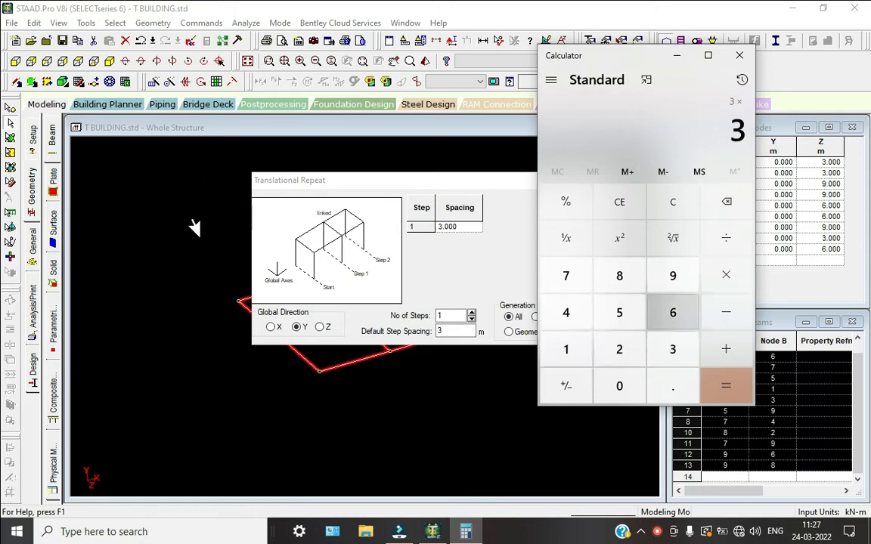
{"action": "left_click", "coordinate": [672, 312]}
{"action": "left_click", "coordinate": [725, 386]}
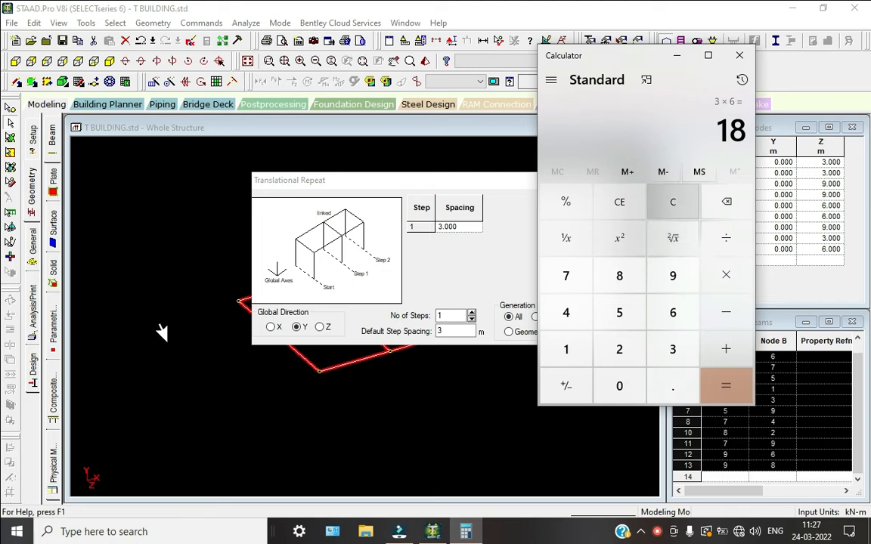
{"action": "left_click", "coordinate": [726, 202]}
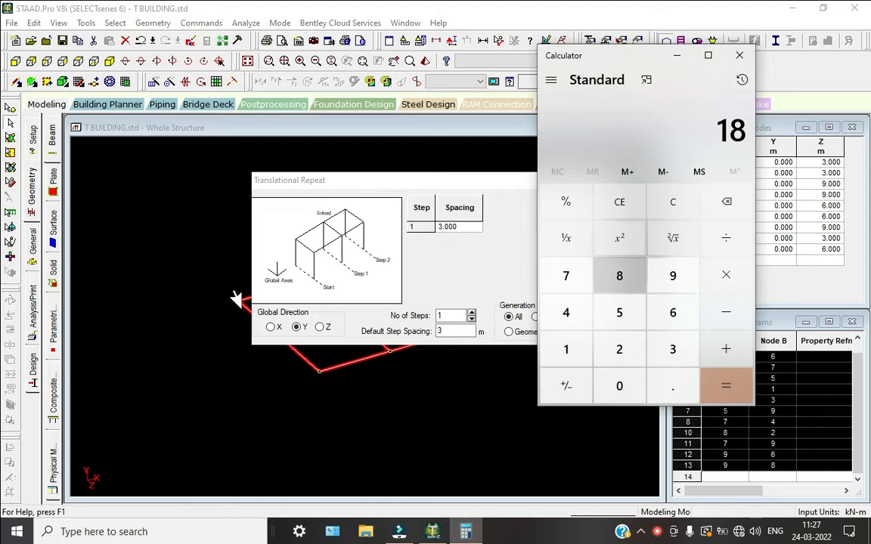
{"action": "key", "text": "alt+F4"}
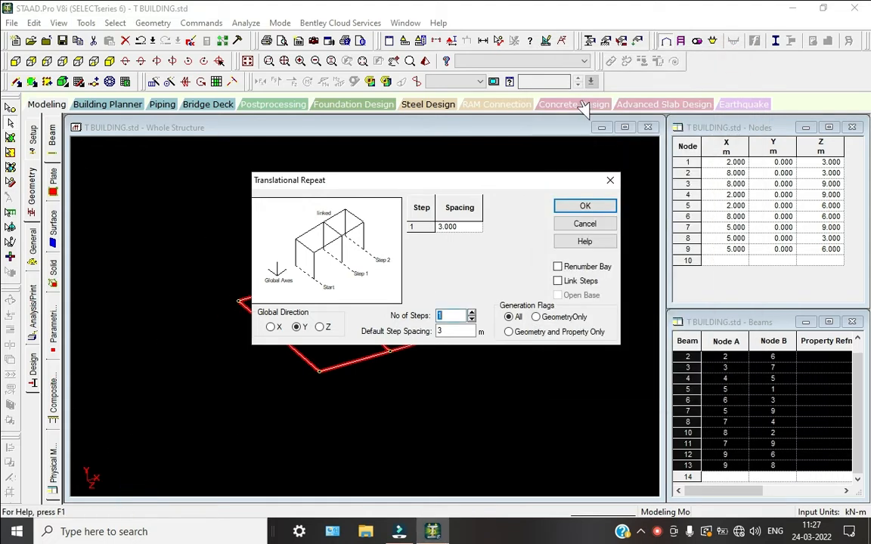
Set the vertical Translational Repeat to 11 steps and enable Link Steps
{"action": "type", "text": "10"}
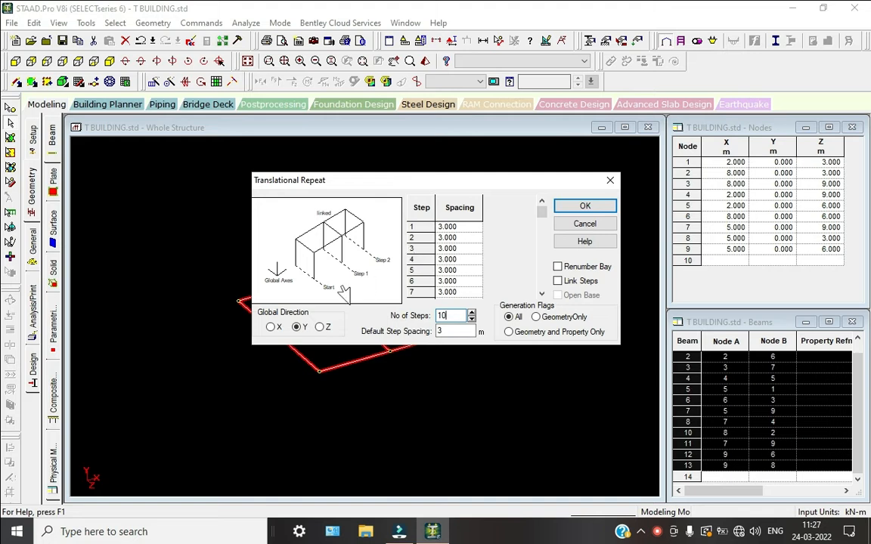
{"action": "scroll", "coordinate": [330, 306], "scroll_direction": "down", "scroll_amount": 3}
{"action": "scroll", "coordinate": [329, 292], "scroll_direction": "up", "scroll_amount": 2}
{"action": "scroll", "coordinate": [317, 287], "scroll_direction": "up", "scroll_amount": 1}
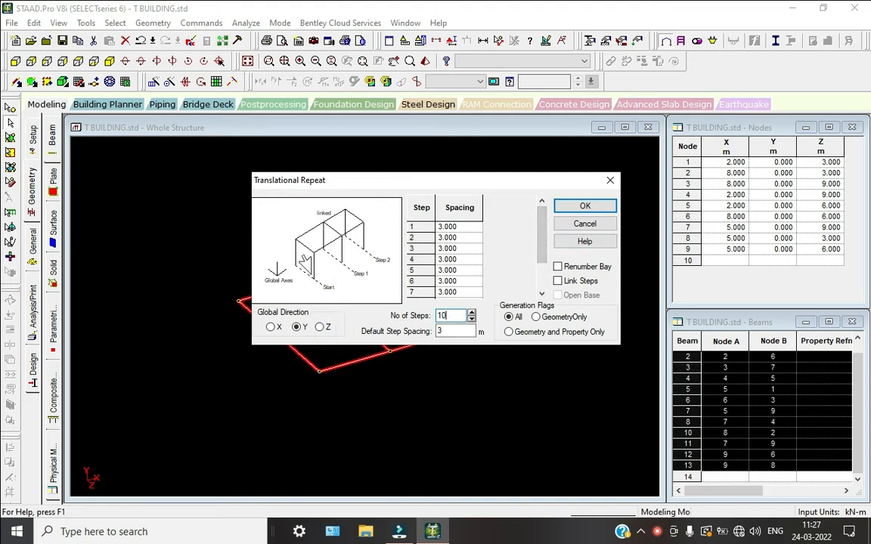
{"action": "left_click", "coordinate": [558, 280]}
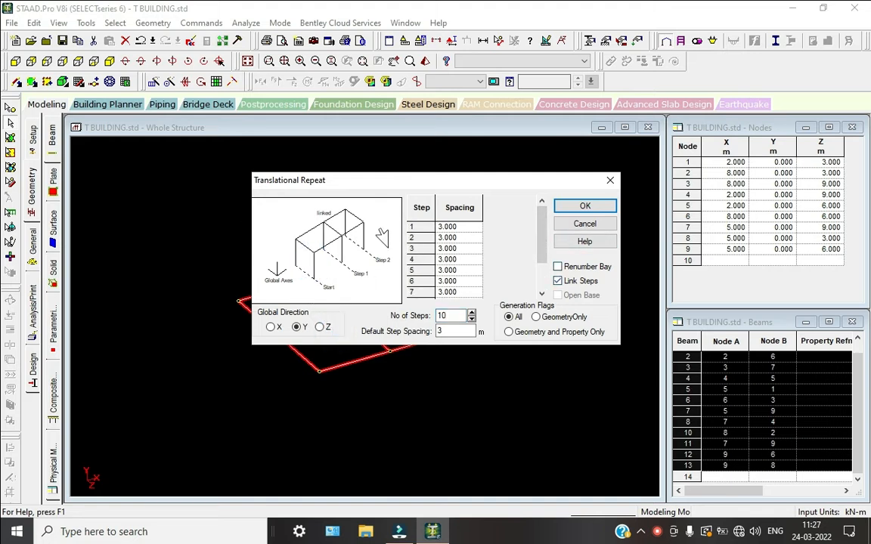
{"action": "left_click", "coordinate": [420, 230]}
{"action": "key", "text": "BackSpace"}
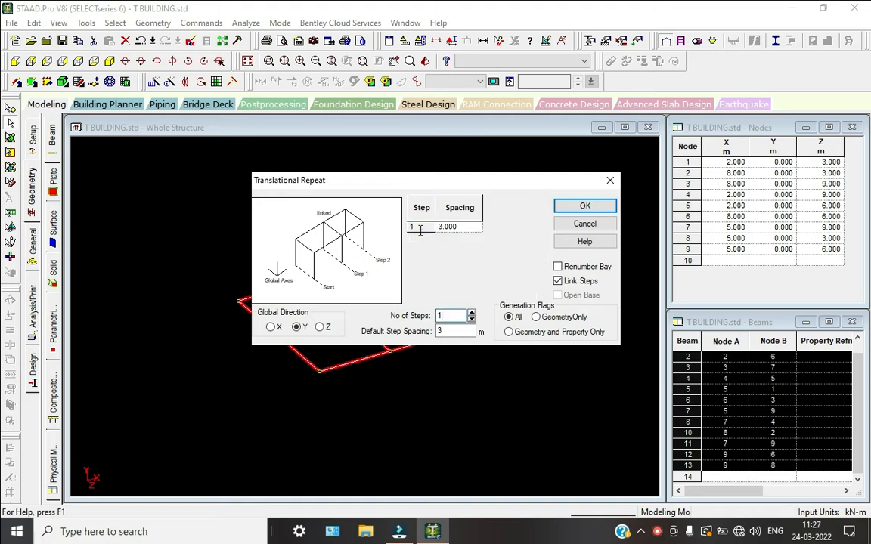
{"action": "type", "text": "1"}
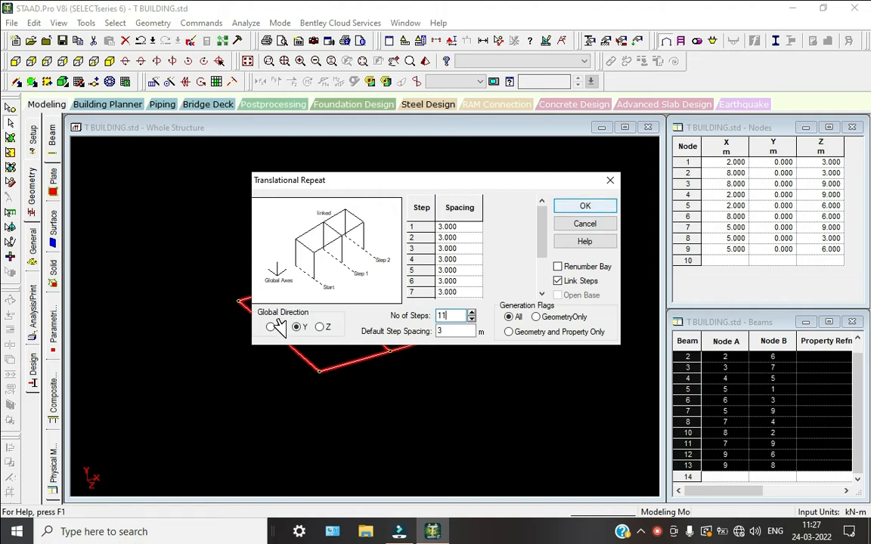
Try a spacing of 2 m for the first repeat step and restore it to 3 m
{"action": "left_click", "coordinate": [430, 319]}
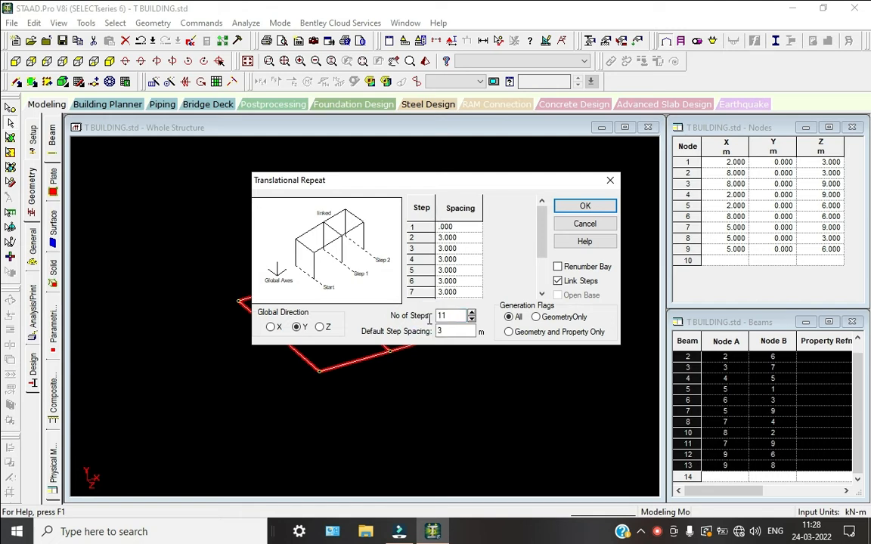
{"action": "left_click", "coordinate": [381, 279]}
{"action": "left_click", "coordinate": [408, 274]}
{"action": "scroll", "coordinate": [322, 292], "scroll_direction": "down", "scroll_amount": 3}
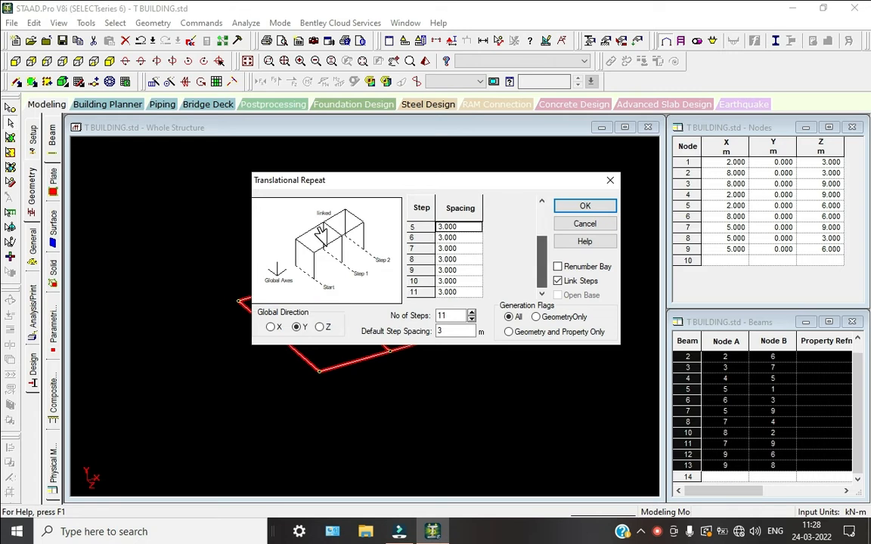
{"action": "scroll", "coordinate": [316, 296], "scroll_direction": "up", "scroll_amount": 3}
{"action": "left_click", "coordinate": [415, 316]}
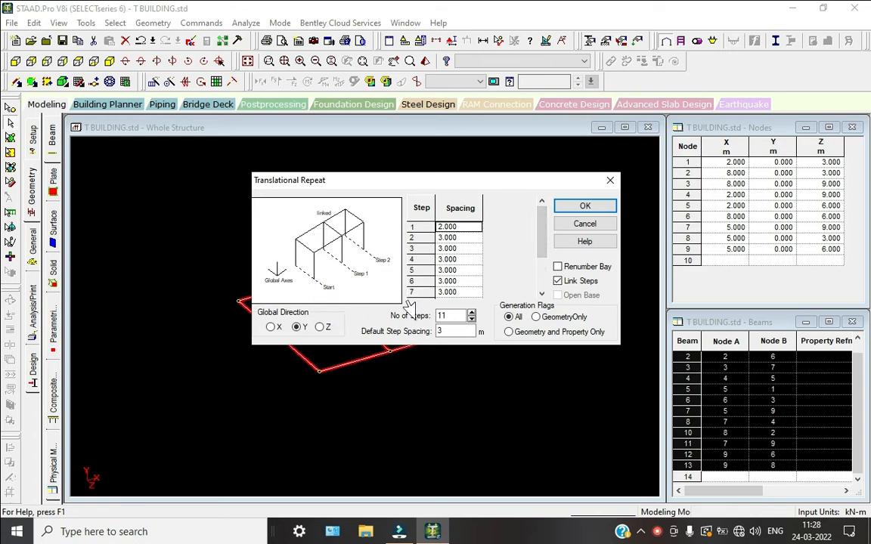
{"action": "left_click", "coordinate": [432, 322]}
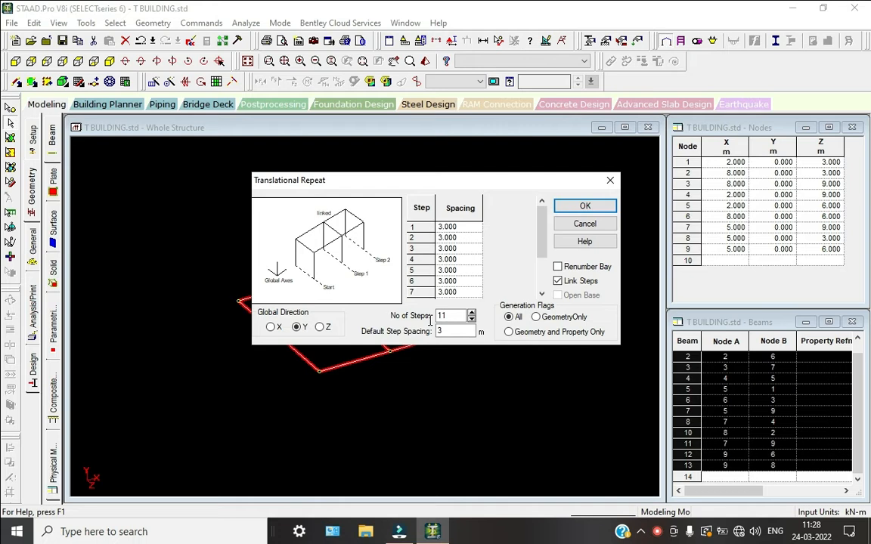
Generate the repeated storeys and delete the still-selected beam grid at base level
{"action": "left_click", "coordinate": [315, 272]}
{"action": "left_click", "coordinate": [315, 262]}
{"action": "left_click", "coordinate": [315, 263]}
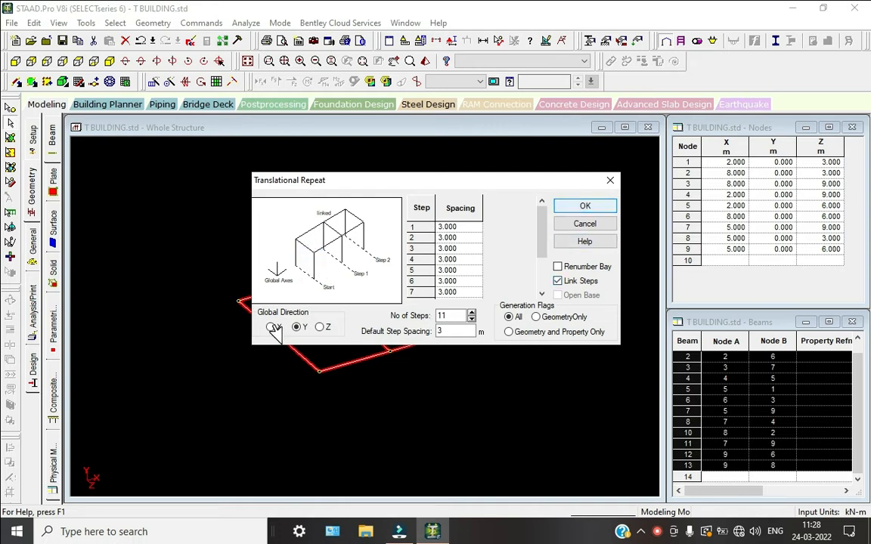
{"action": "left_click", "coordinate": [281, 345]}
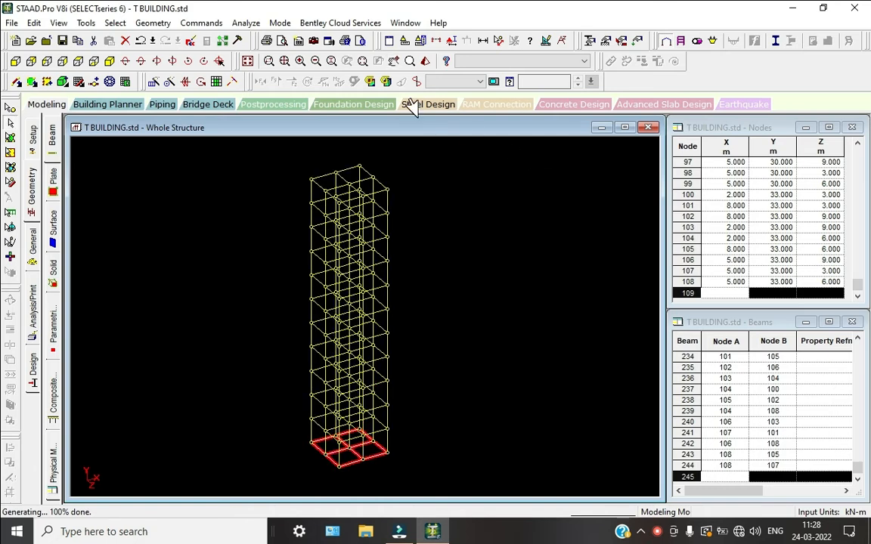
{"action": "key", "text": "Delete"}
{"action": "key", "text": "Return"}
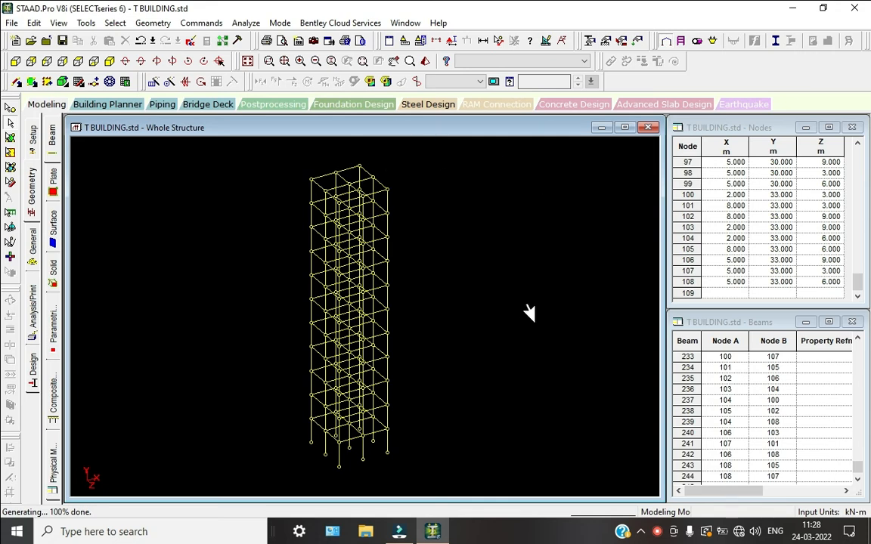
Cut a Window / Rubber Band section in the front view to display only the top three storeys
{"action": "scroll", "coordinate": [533, 295], "scroll_direction": "up", "scroll_amount": 2}
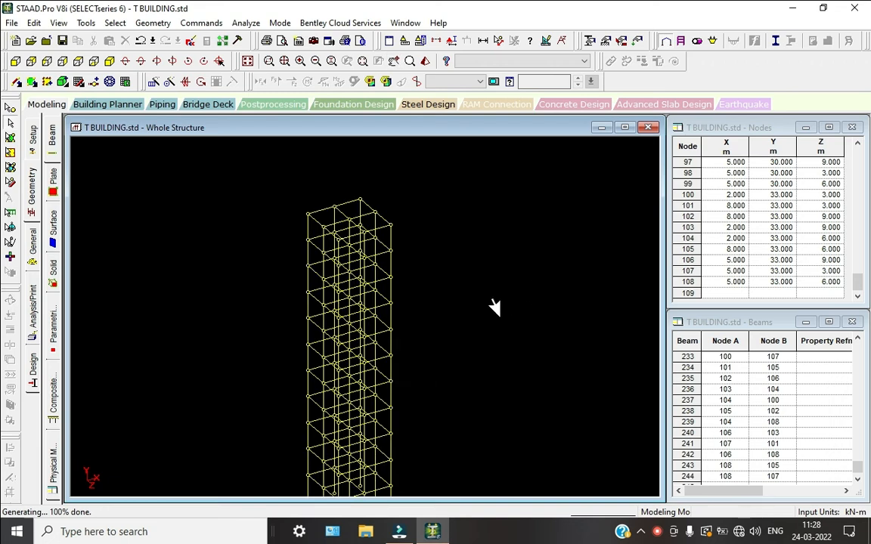
{"action": "left_click", "coordinate": [15, 61]}
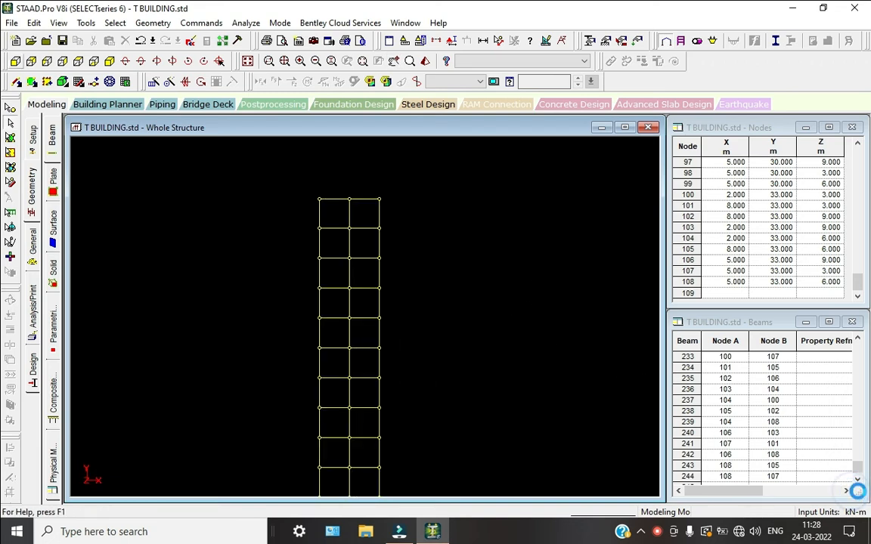
{"action": "scroll", "coordinate": [507, 291], "scroll_direction": "up", "scroll_amount": 3}
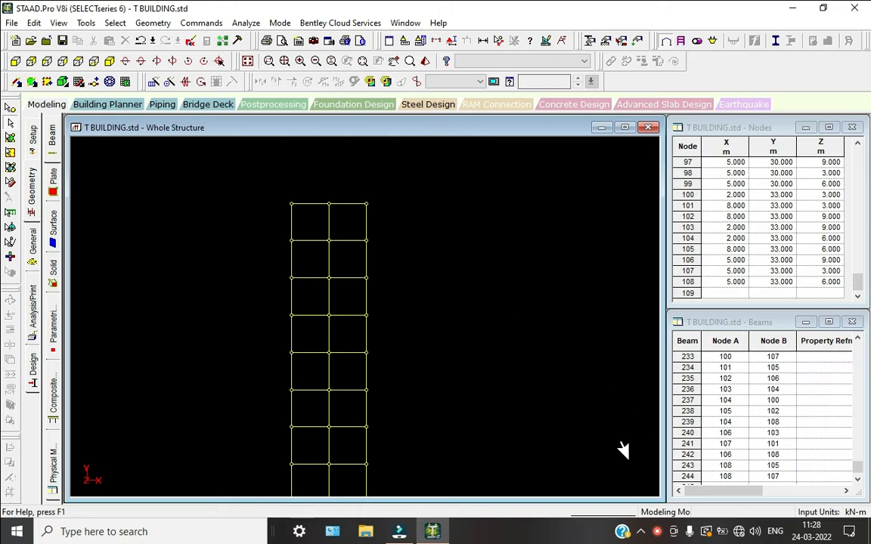
{"action": "left_click", "coordinate": [436, 41]}
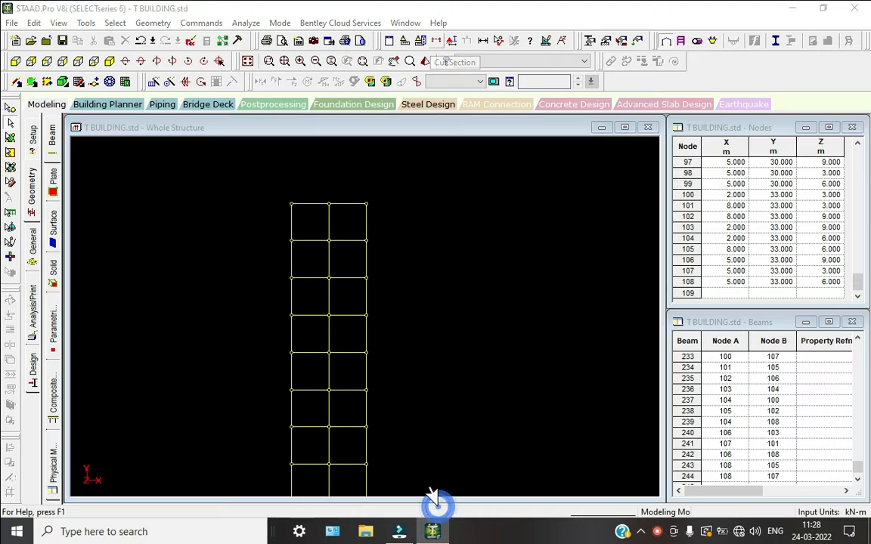
{"action": "left_click", "coordinate": [475, 185]}
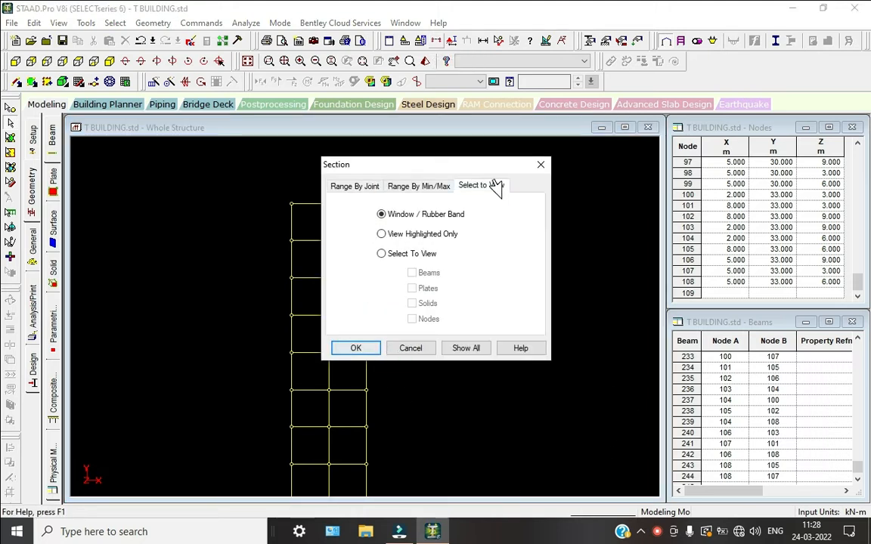
{"action": "left_click", "coordinate": [357, 348]}
{"action": "left_click_drag", "start_coordinate": [251, 173], "coordinate": [407, 305]}
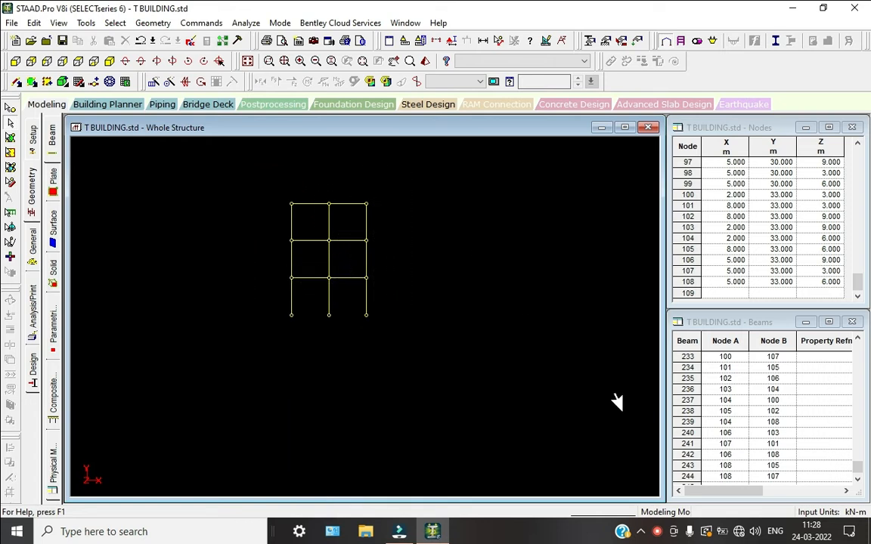
Select all nodes on the X = 2 m face of the displayed top storeys
{"action": "left_click", "coordinate": [109, 61]}
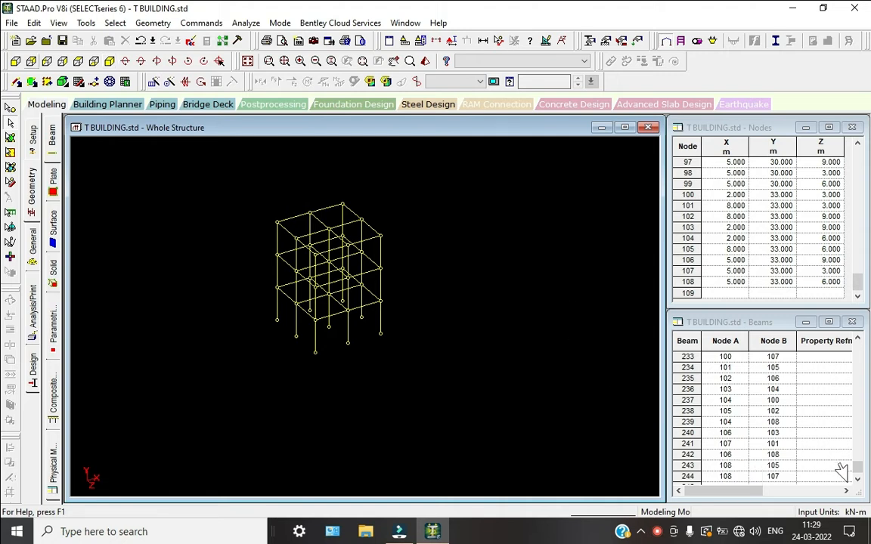
{"action": "key", "text": "F5"}
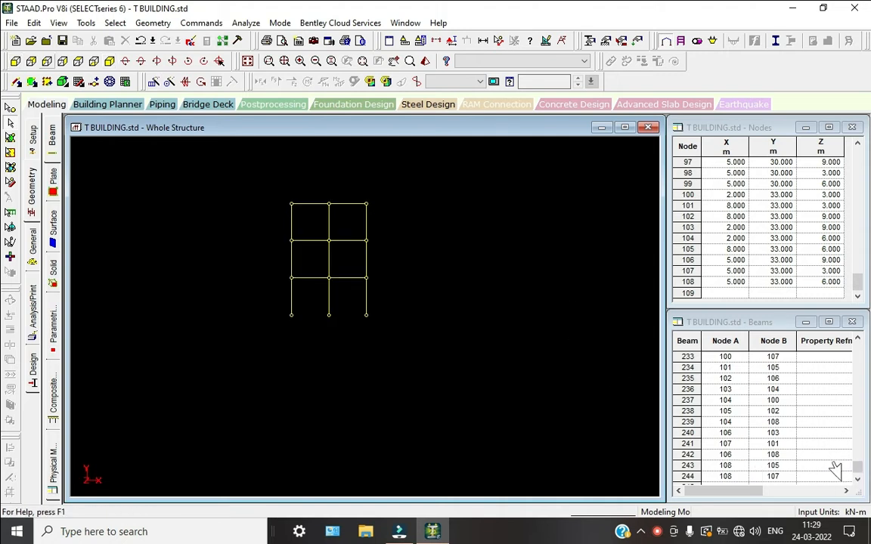
{"action": "left_click", "coordinate": [11, 108]}
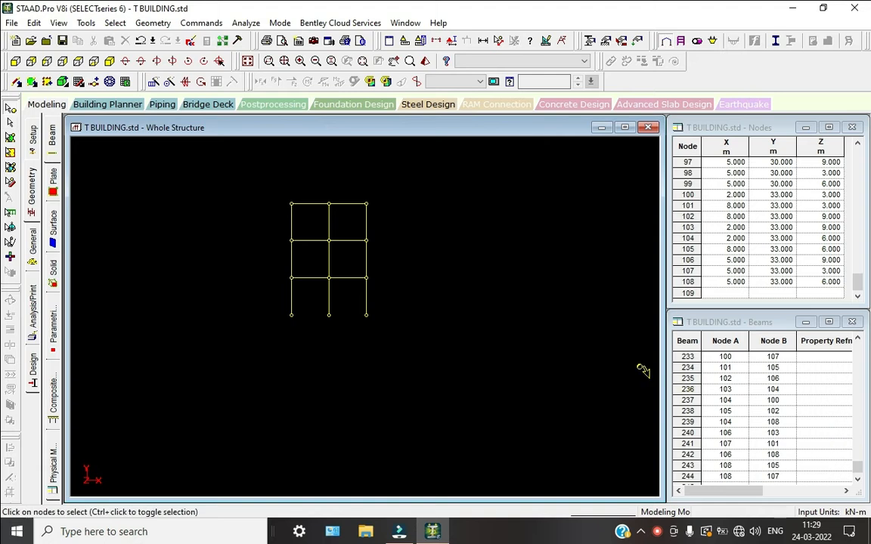
{"action": "left_click_drag", "start_coordinate": [267, 181], "coordinate": [305, 323]}
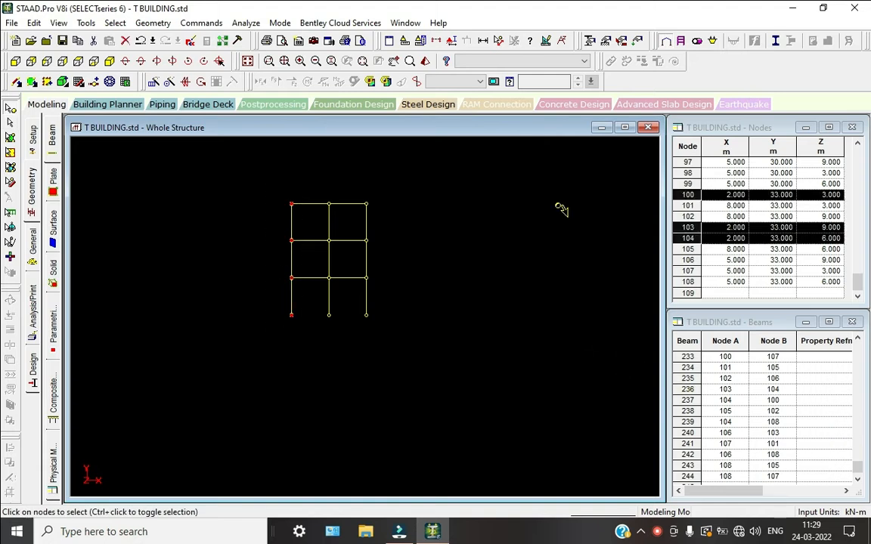
{"action": "key", "text": "F8"}
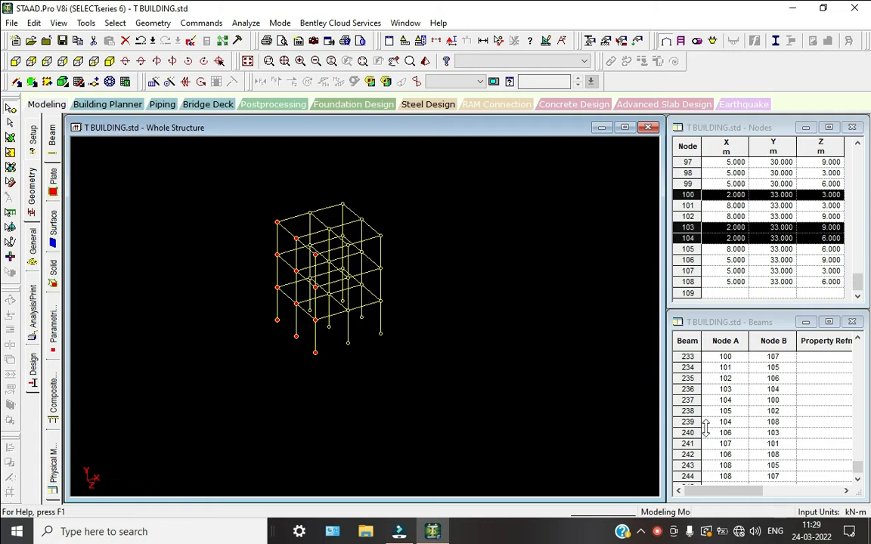
Try repeating the selected nodes along X in 4 linked steps of -3 m, and undo the repeat
{"action": "left_click", "coordinate": [155, 81]}
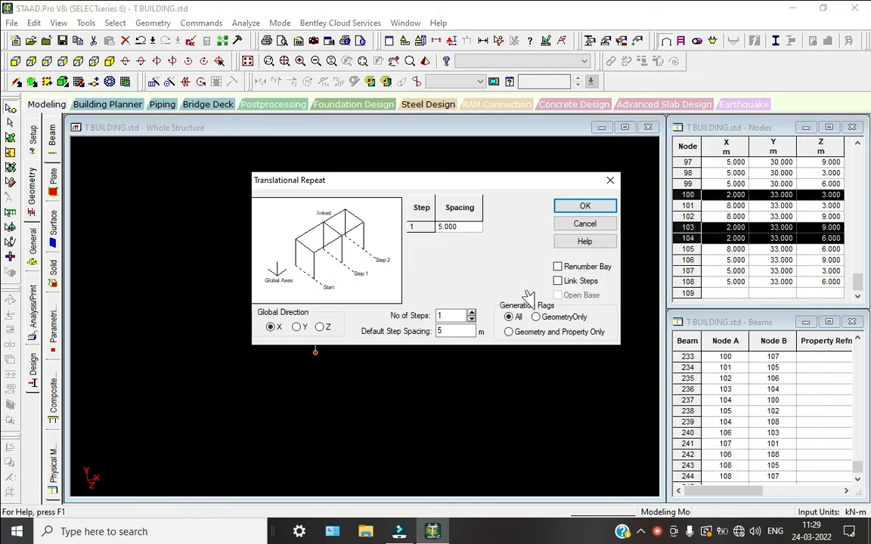
{"action": "left_click", "coordinate": [416, 212]}
{"action": "left_click", "coordinate": [558, 282]}
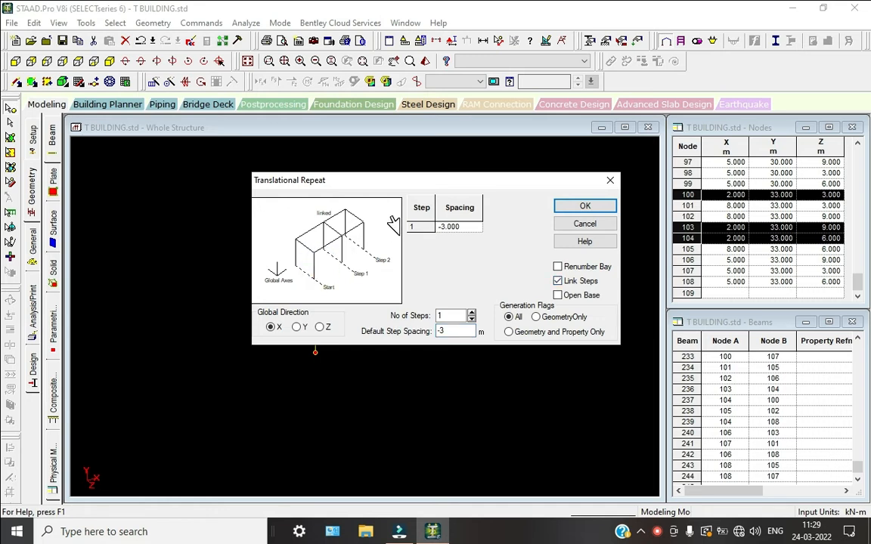
{"action": "left_click", "coordinate": [471, 312]}
{"action": "left_click", "coordinate": [472, 312]}
{"action": "left_click", "coordinate": [472, 312]}
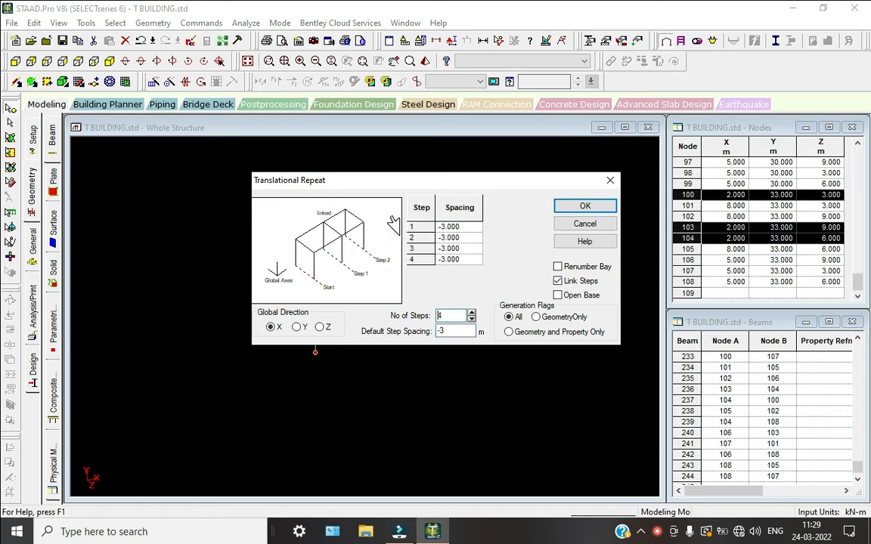
{"action": "key", "text": "Return"}
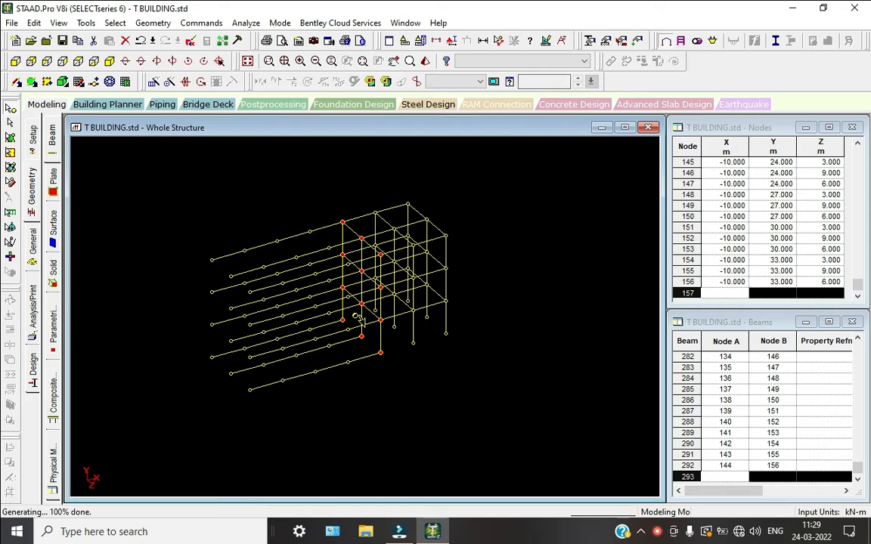
{"action": "key", "text": "ctrl+z"}
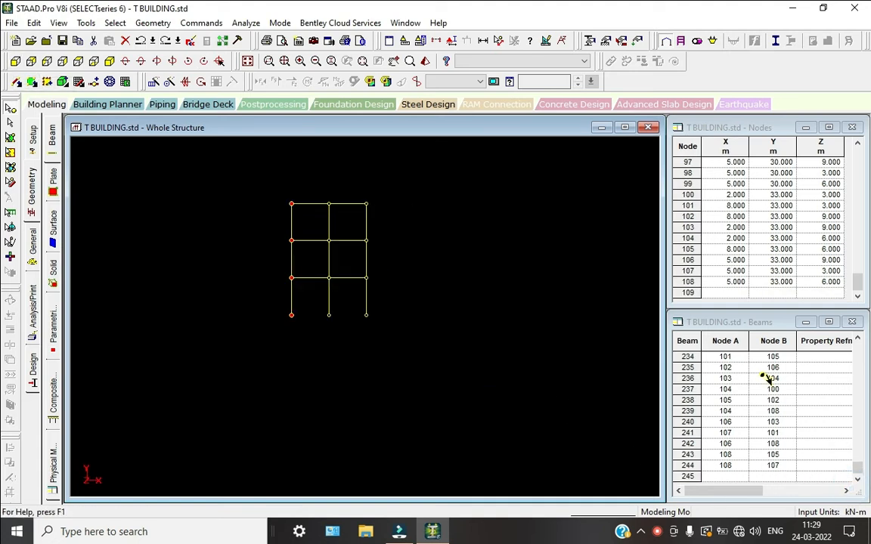
{"action": "left_click", "coordinate": [11, 121]}
{"action": "left_click_drag", "start_coordinate": [262, 171], "coordinate": [297, 327]}
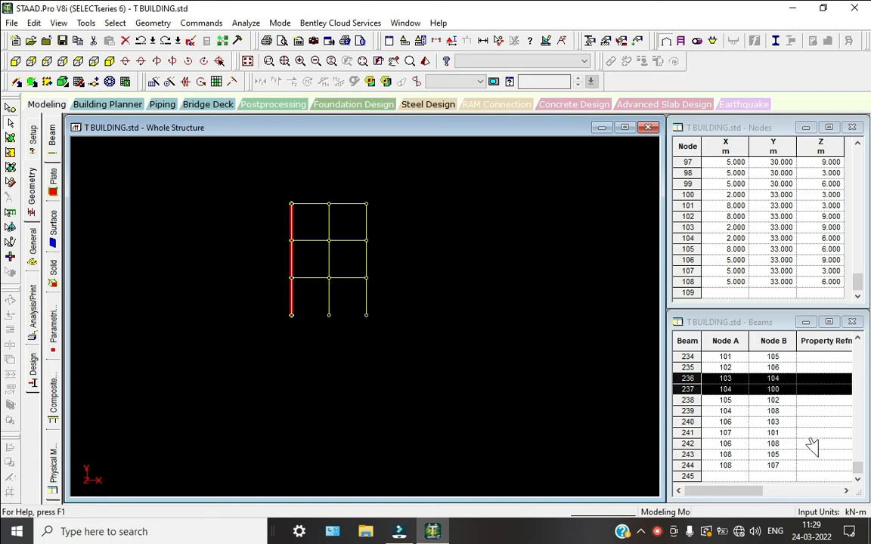
{"action": "left_click", "coordinate": [110, 62]}
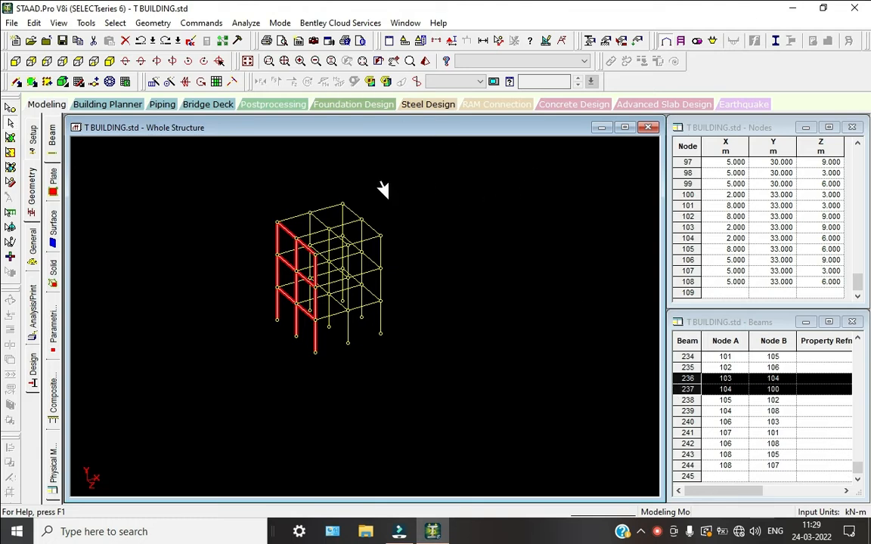
{"action": "left_click", "coordinate": [396, 202]}
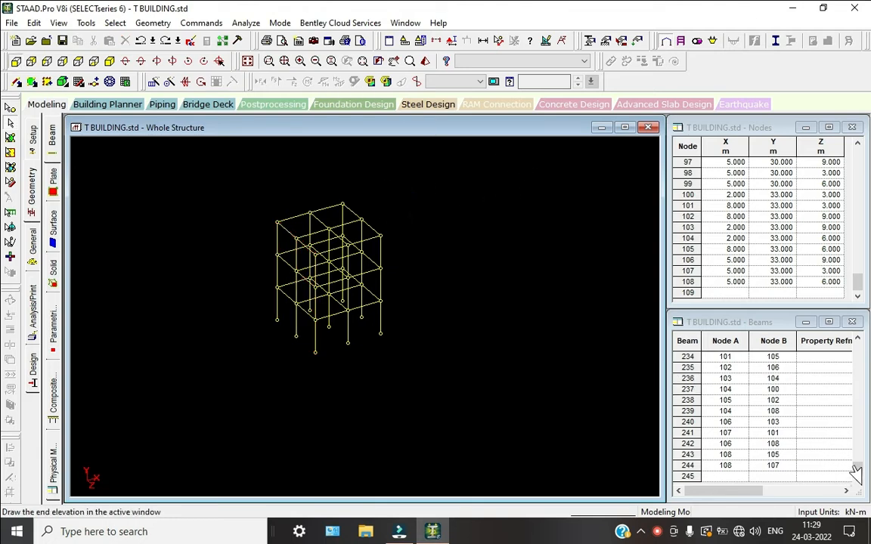
Select the columns and beams on the X = 2 m face of the top three storeys and return to the isometric view
{"action": "left_click", "coordinate": [15, 61]}
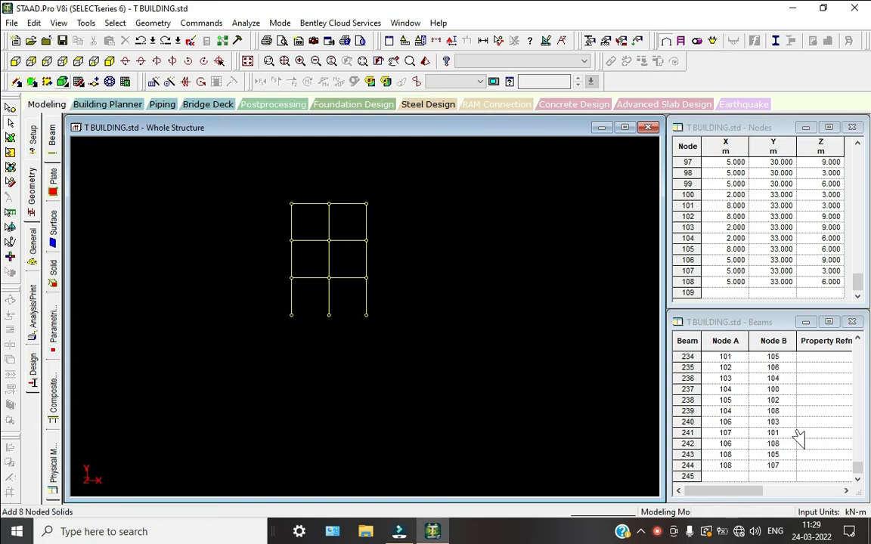
{"action": "key", "text": "Return"}
{"action": "key", "text": "Return"}
{"action": "left_click_drag", "start_coordinate": [273, 174], "coordinate": [299, 317]}
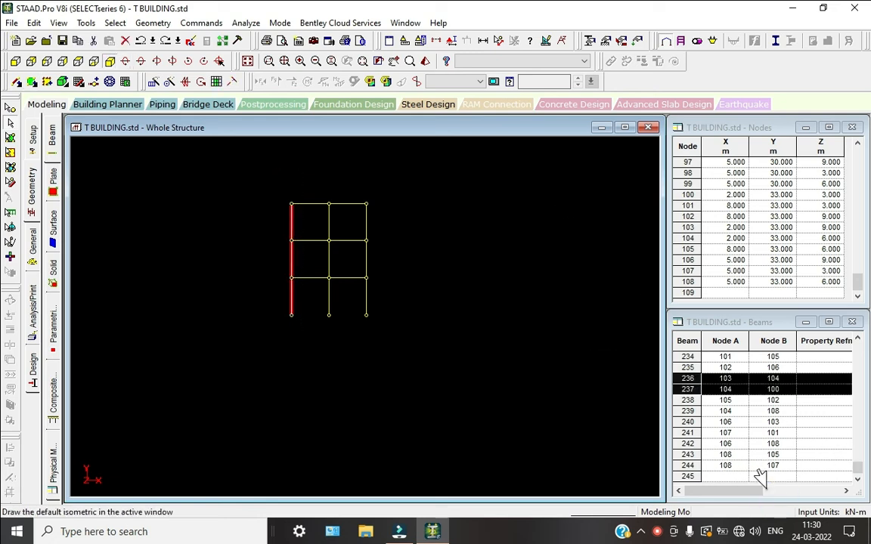
{"action": "left_click", "coordinate": [108, 60]}
Repeat the selected X = 2 m face frame along global X in 4 linked steps of -3 m
{"action": "left_click", "coordinate": [156, 83]}
{"action": "left_click", "coordinate": [428, 216]}
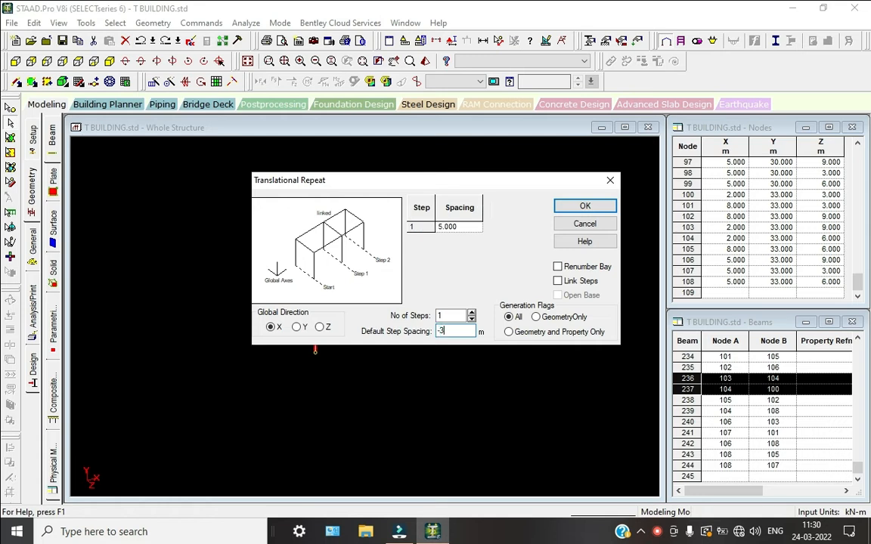
{"action": "left_click", "coordinate": [472, 312]}
{"action": "left_click", "coordinate": [472, 312]}
{"action": "left_click", "coordinate": [472, 312]}
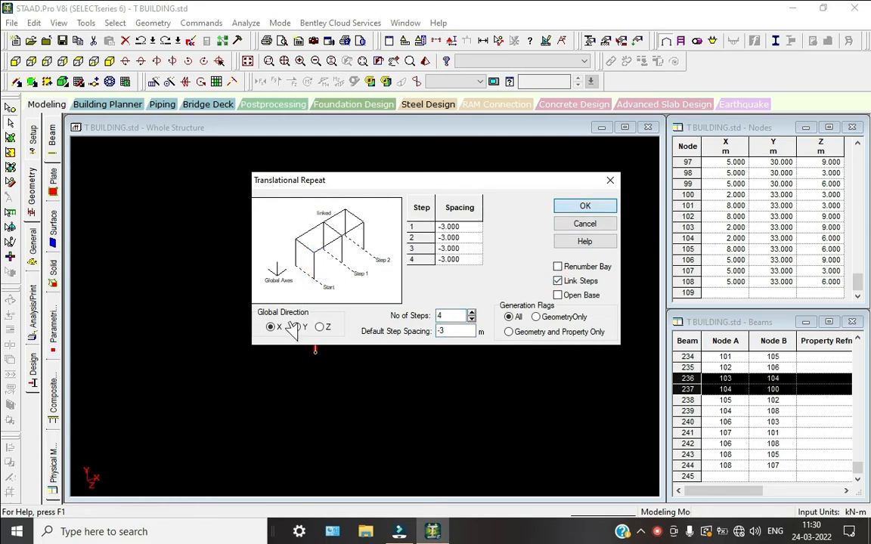
{"action": "key", "text": "Return"}
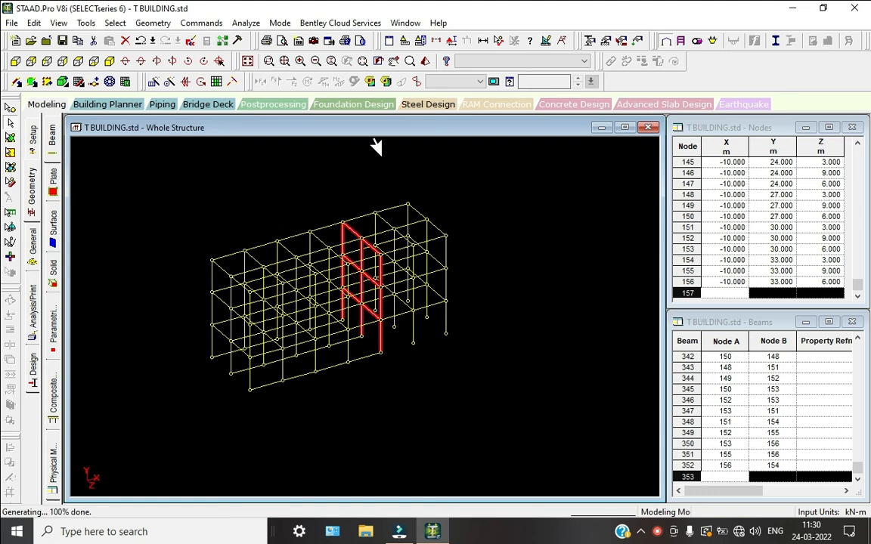
{"action": "left_click", "coordinate": [378, 146]}
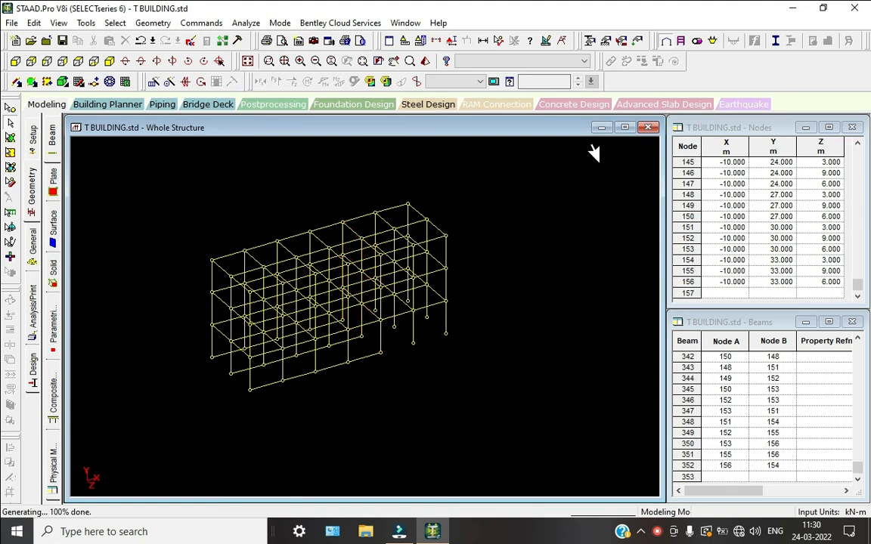
Add the missing Z-direction beams at the bottom level (Y = 24 m) of the negative X wing
{"action": "left_click", "coordinate": [16, 82]}
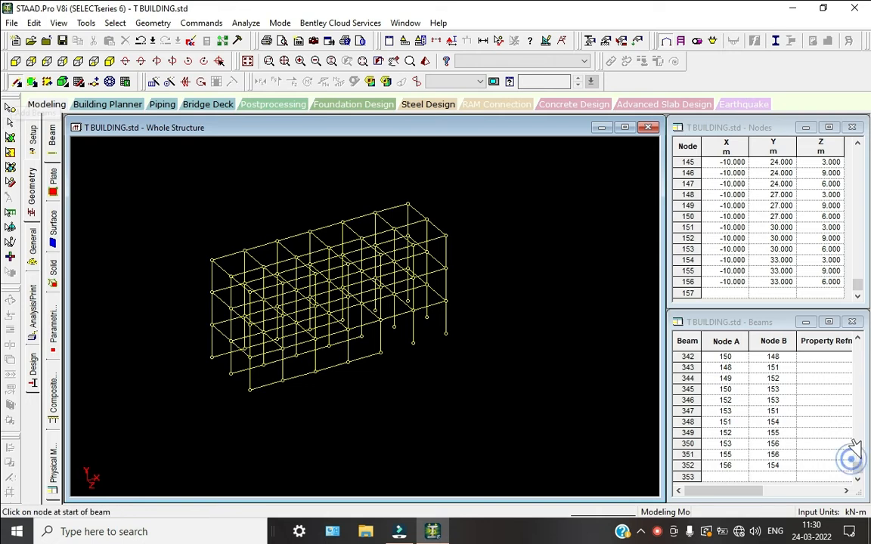
{"action": "left_click_drag", "start_coordinate": [653, 177], "coordinate": [619, 149]}
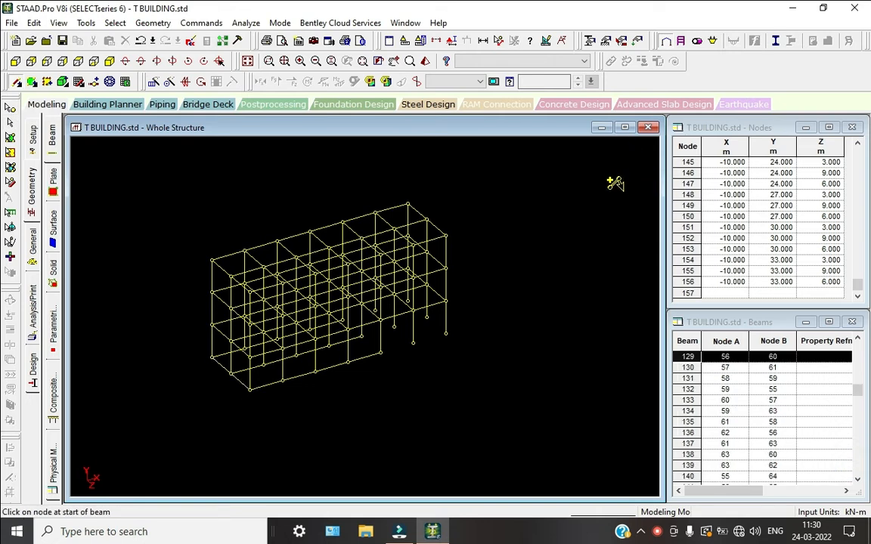
{"action": "left_click_drag", "start_coordinate": [620, 189], "coordinate": [520, 184]}
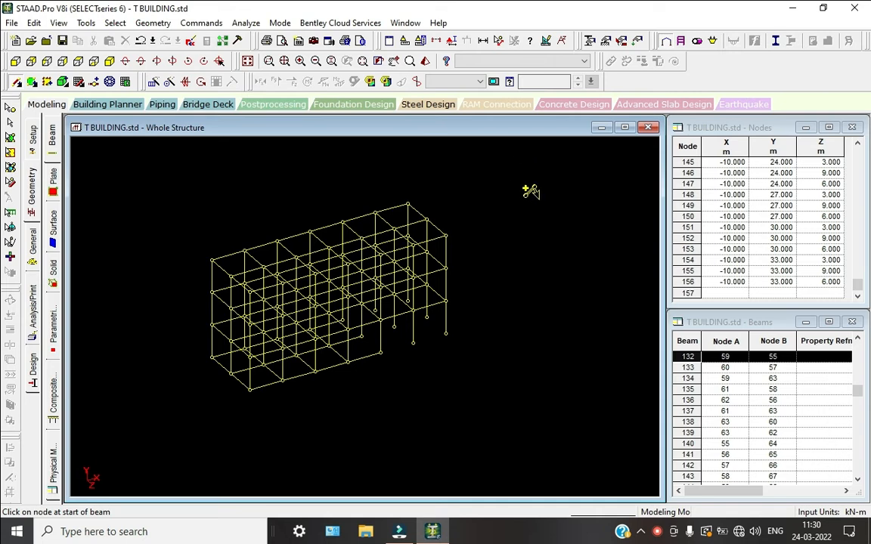
{"action": "left_click_drag", "start_coordinate": [524, 217], "coordinate": [490, 188]}
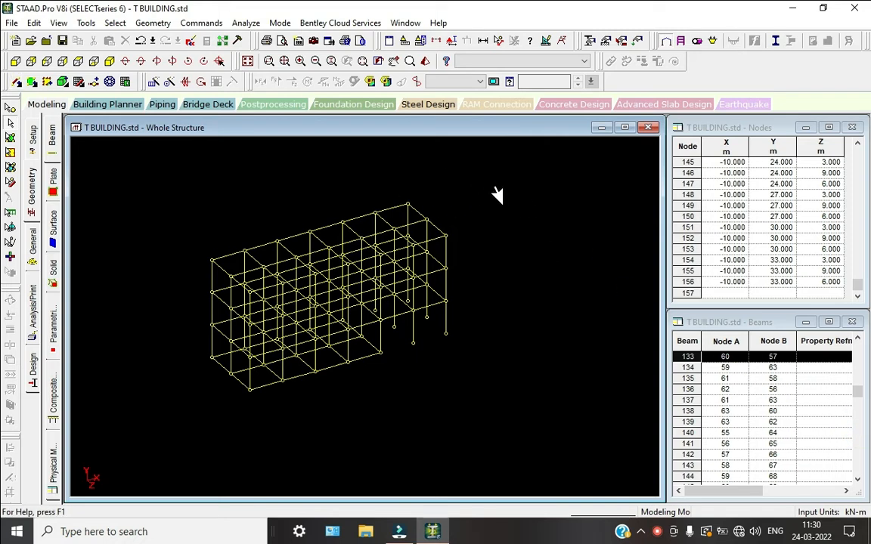
Delete the extra Z-direction beam between nodes 73 and 76 on the X = 2 m face
{"action": "left_click", "coordinate": [497, 195]}
{"action": "key", "text": "Delete"}
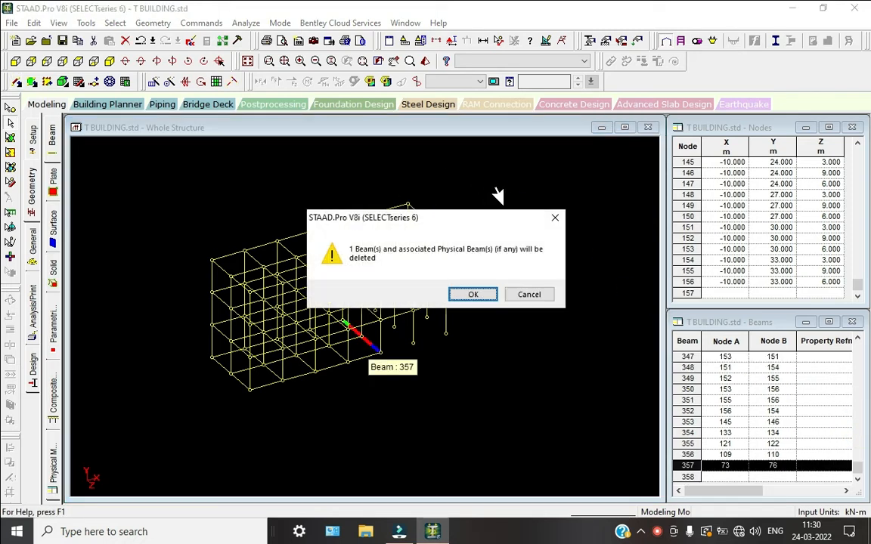
{"action": "key", "text": "Return"}
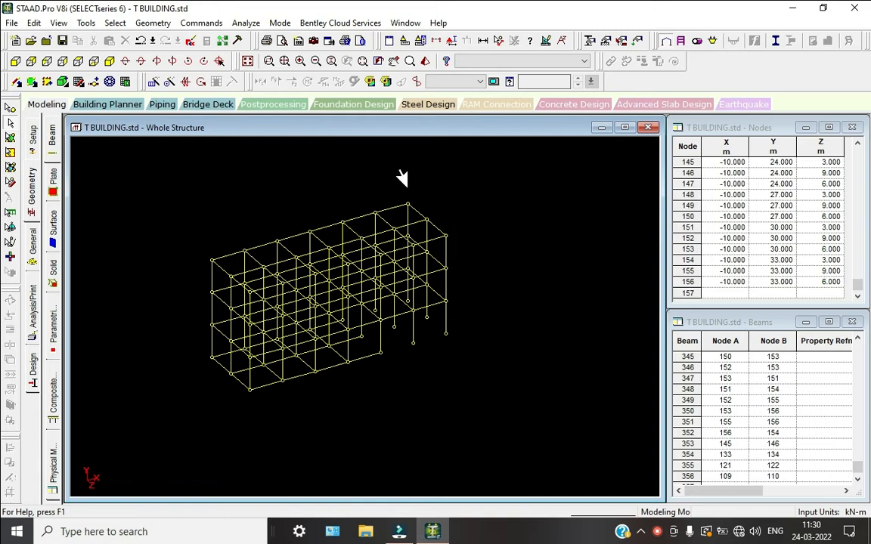
Select the columns and beams on the X = 8 m face of the top storeys and return to the isometric view
{"action": "left_click", "coordinate": [15, 61]}
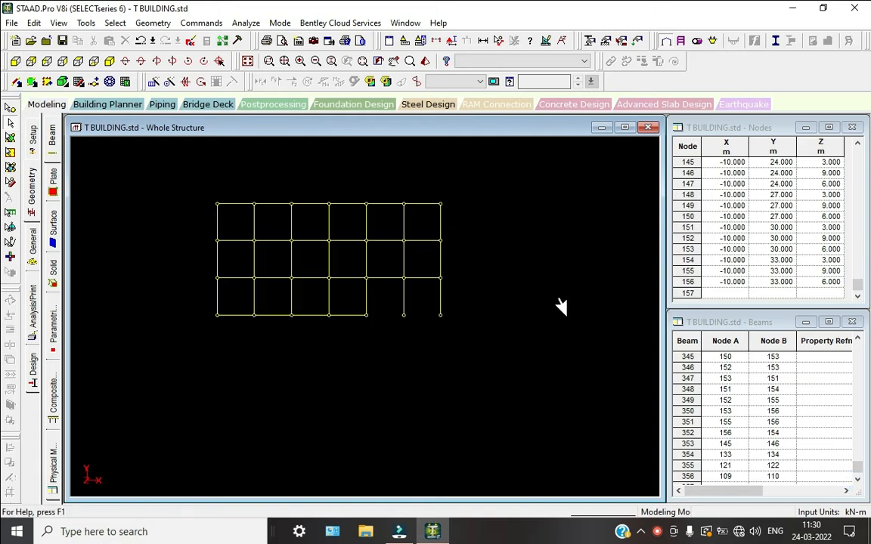
{"action": "left_click", "coordinate": [453, 361]}
{"action": "left_click_drag", "start_coordinate": [431, 180], "coordinate": [455, 322]}
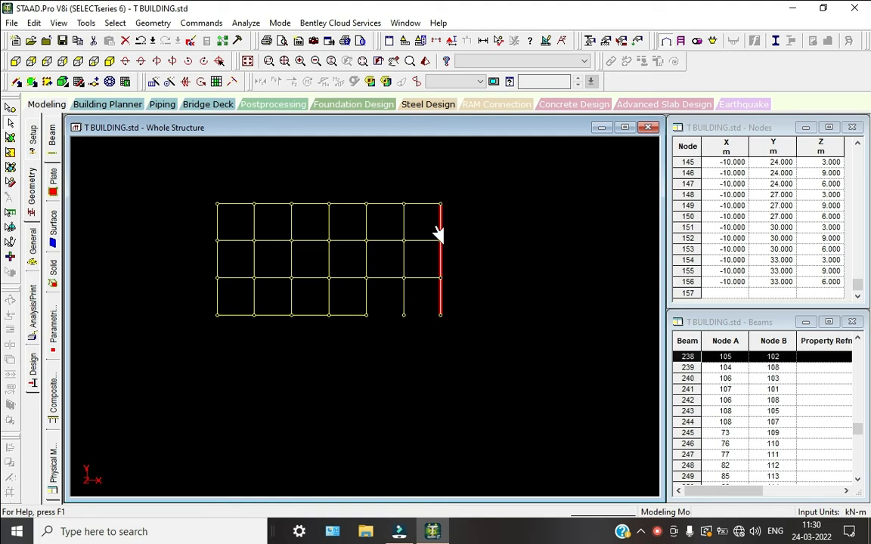
{"action": "left_click", "coordinate": [94, 61]}
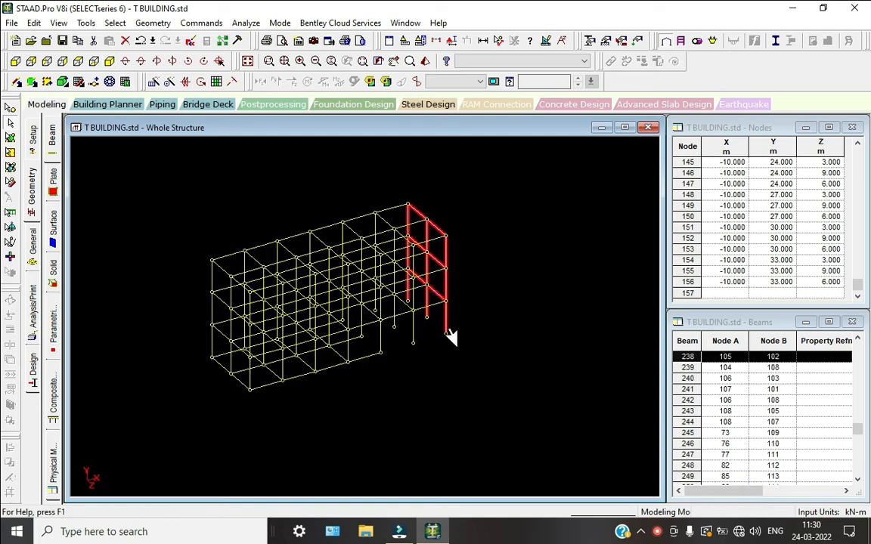
Repeat the selected X = 8 m face frame along global X in 4 linked steps of 3 m
{"action": "left_click", "coordinate": [714, 465]}
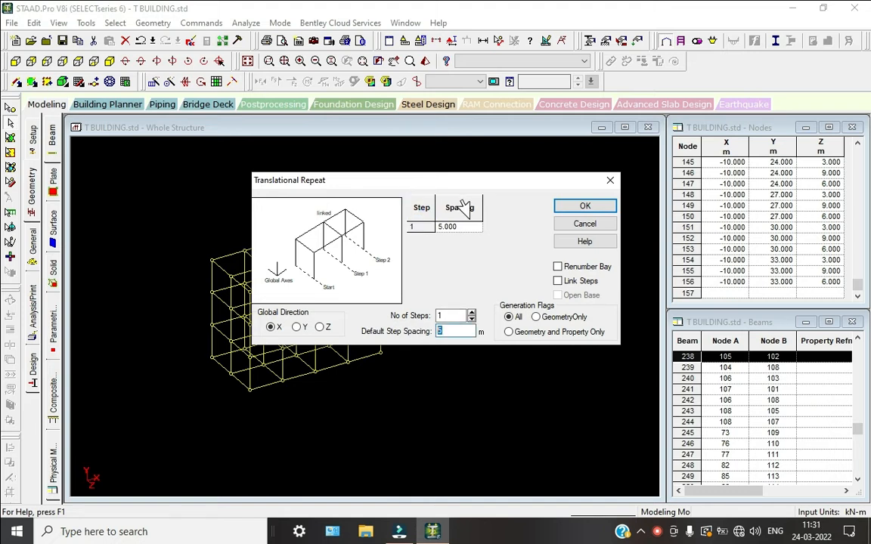
{"action": "key", "text": "shift+Tab"}
{"action": "key", "text": "Up"}
{"action": "key", "text": "Up"}
{"action": "key", "text": "Up"}
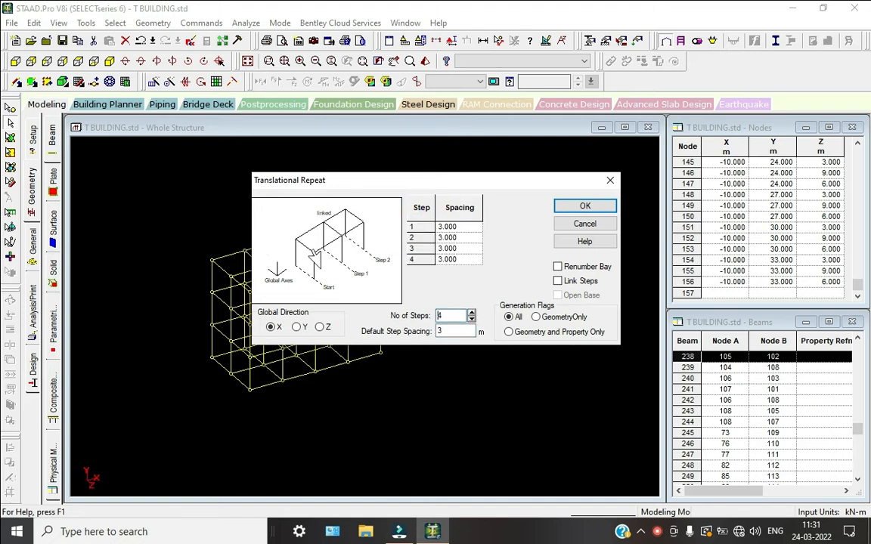
{"action": "key", "text": "alt+l"}
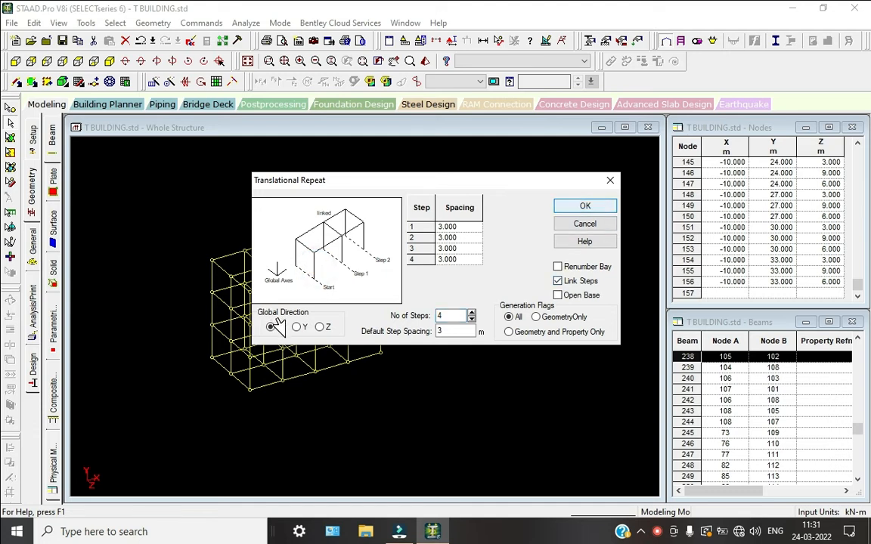
{"action": "key", "text": "Return"}
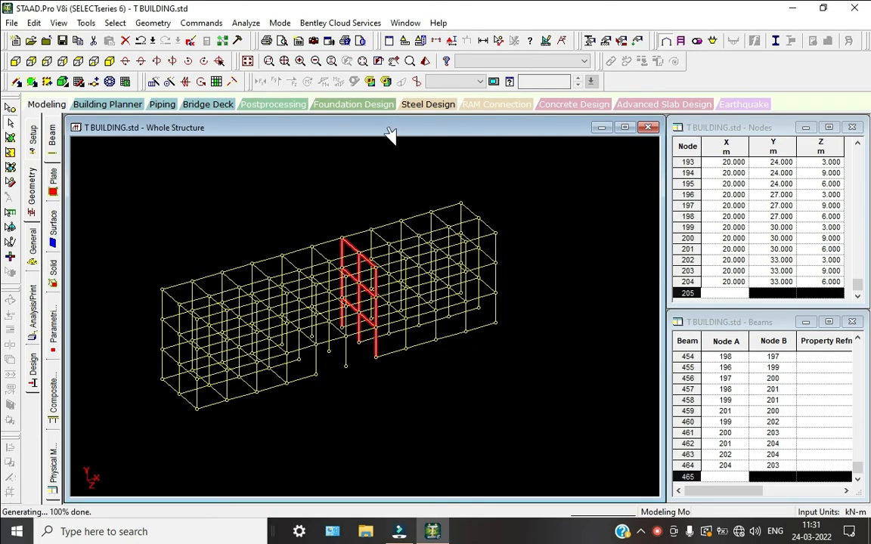
{"action": "left_click", "coordinate": [414, 155]}
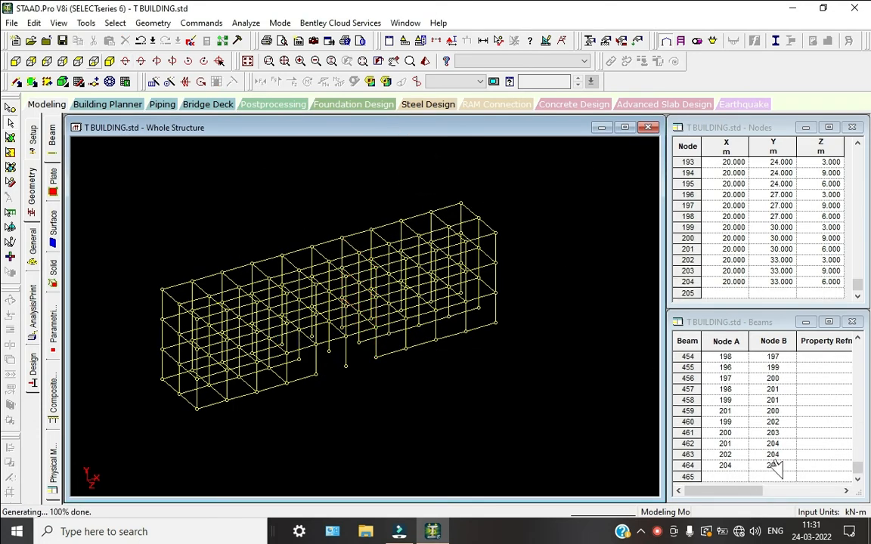
Add the missing Z-direction beams at the bottom level of the positive X wing
{"action": "left_click", "coordinate": [15, 81]}
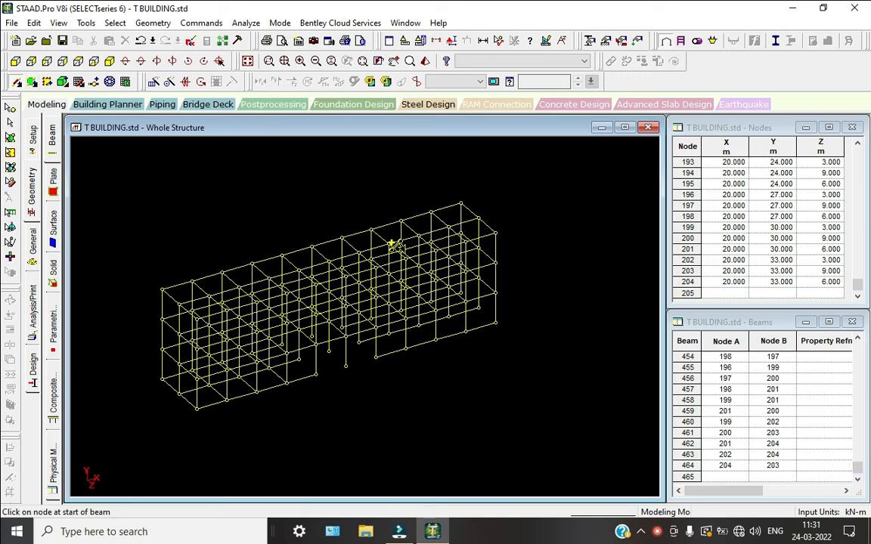
{"action": "left_click_drag", "start_coordinate": [400, 245], "coordinate": [394, 211]}
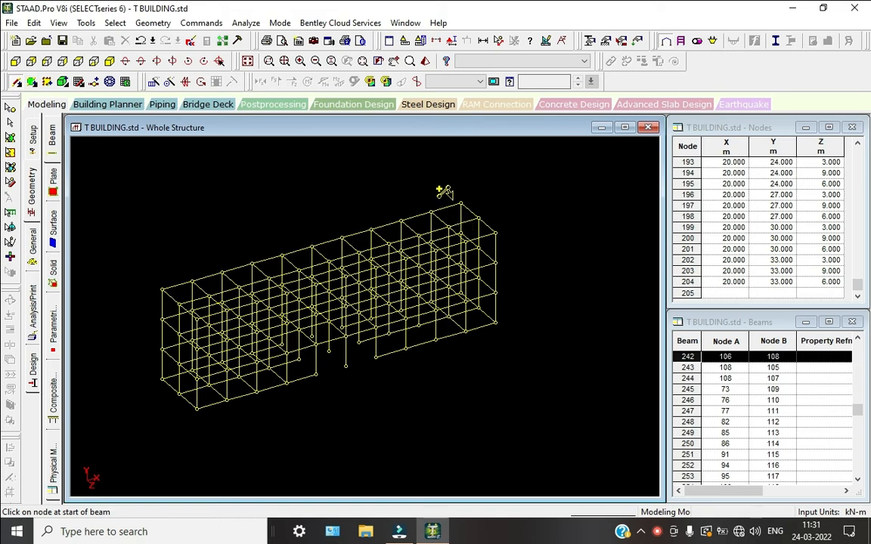
{"action": "scroll", "coordinate": [451, 200], "scroll_direction": "up", "scroll_amount": 10}
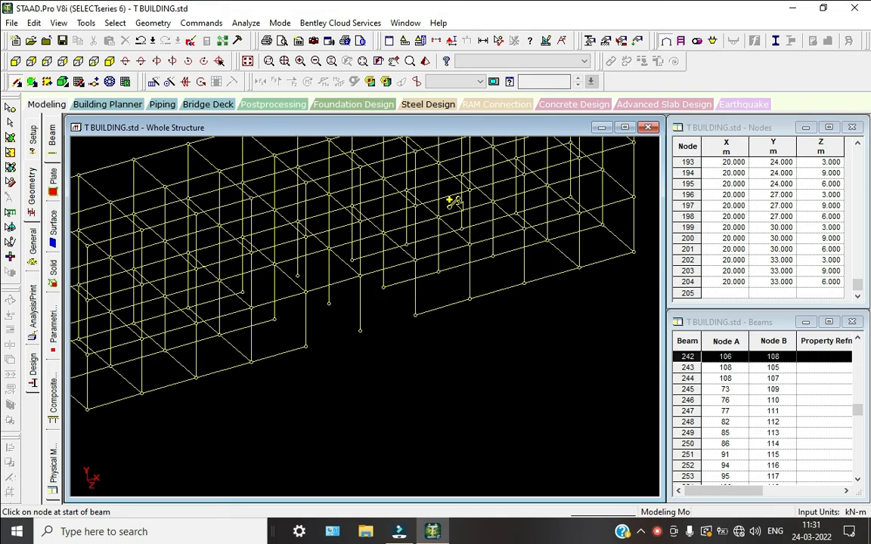
{"action": "scroll", "coordinate": [507, 155], "scroll_direction": "down", "scroll_amount": 5}
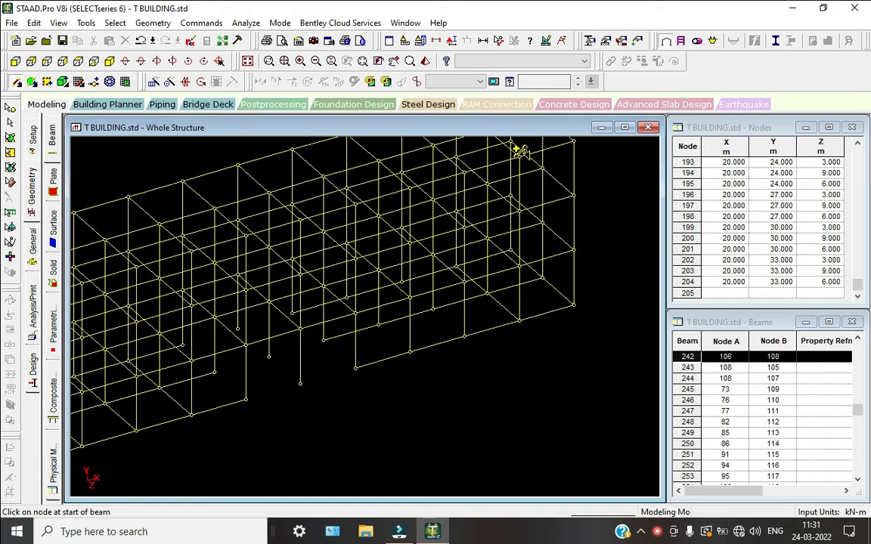
{"action": "key", "text": "Left"}
{"action": "key", "text": "Left"}
{"action": "key", "text": "Left"}
{"action": "key", "text": "Left"}
{"action": "key", "text": "Left"}
{"action": "key", "text": "Left"}
{"action": "key", "text": "Left"}
{"action": "key", "text": "Left"}
{"action": "key", "text": "Left"}
{"action": "key", "text": "Left"}
{"action": "key", "text": "Left"}
{"action": "key", "text": "Left"}
{"action": "key", "text": "Left"}
{"action": "key", "text": "Left"}
{"action": "key", "text": "Left"}
{"action": "key", "text": "Left"}
{"action": "key", "text": "Left"}
{"action": "key", "text": "Left"}
{"action": "key", "text": "Left"}
{"action": "key", "text": "Left"}
{"action": "key", "text": "Left"}
{"action": "key", "text": "Left"}
{"action": "key", "text": "Left"}
{"action": "key", "text": "Left"}
{"action": "key", "text": "Left"}
{"action": "key", "text": "Left"}
{"action": "key", "text": "Left"}
{"action": "key", "text": "Left"}
{"action": "key", "text": "Left"}
{"action": "key", "text": "Left"}
{"action": "key", "text": "Left"}
{"action": "key", "text": "Left"}
{"action": "key", "text": "Left"}
{"action": "key", "text": "Left"}
{"action": "key", "text": "Left"}
{"action": "key", "text": "Left"}
{"action": "key", "text": "Left"}
{"action": "key", "text": "Left"}
{"action": "middle_click_drag", "start_coordinate": [561, 217], "coordinate": [829, 208]}
{"action": "left_click_drag", "start_coordinate": [499, 156], "coordinate": [540, 224]}
{"action": "left_click_drag", "start_coordinate": [437, 160], "coordinate": [479, 240]}
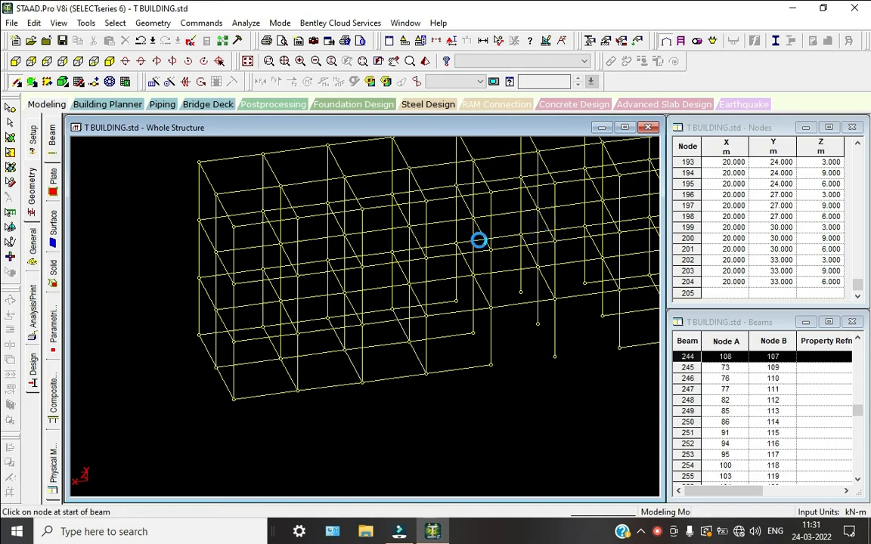
{"action": "scroll", "coordinate": [399, 181], "scroll_direction": "down", "scroll_amount": 2}
{"action": "middle_click_drag", "start_coordinate": [453, 188], "coordinate": [391, 185]}
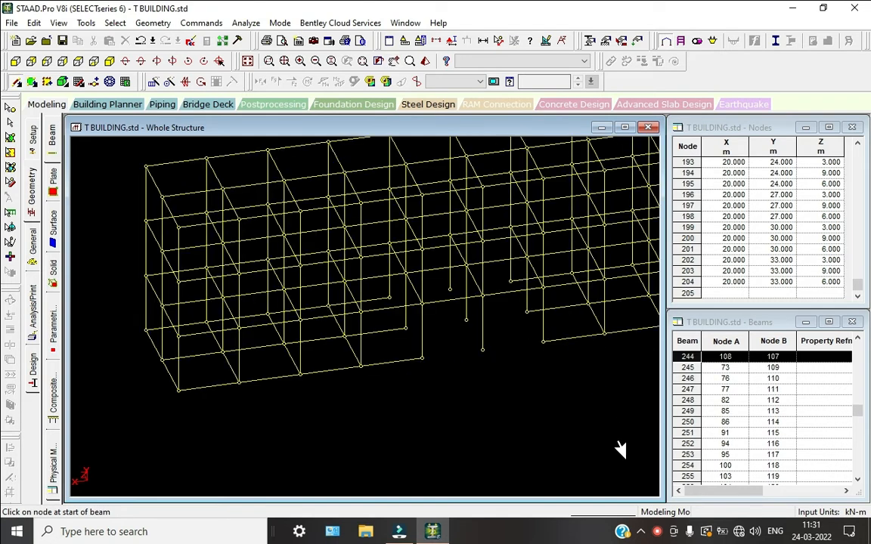
Redisplay the whole structure and check the T-shaped frame in the front and isometric views
{"action": "scroll", "coordinate": [425, 226], "scroll_direction": "up", "scroll_amount": 2}
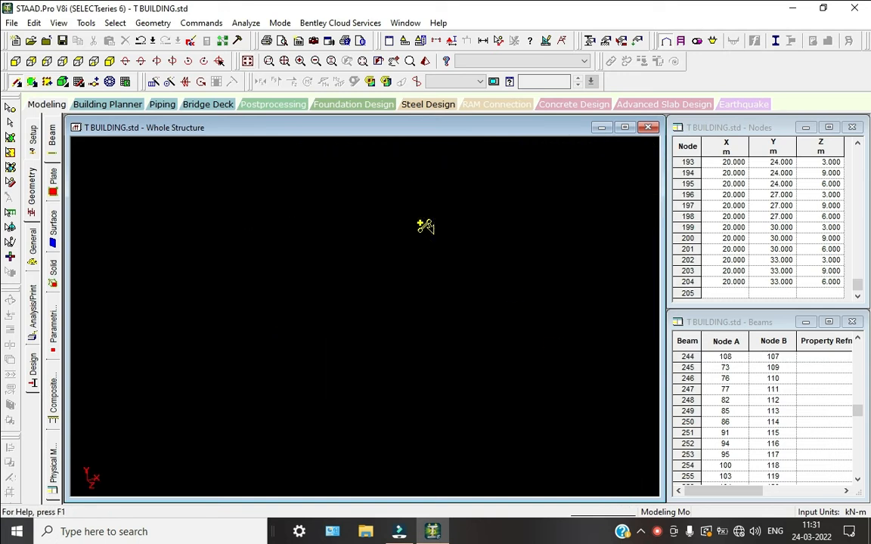
{"action": "left_click", "coordinate": [15, 61]}
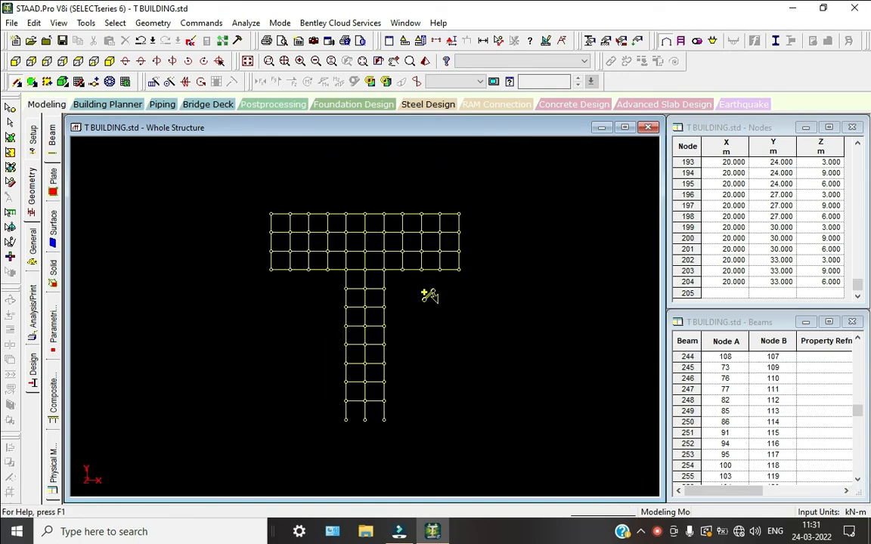
{"action": "scroll", "coordinate": [514, 270], "scroll_direction": "up", "scroll_amount": 2}
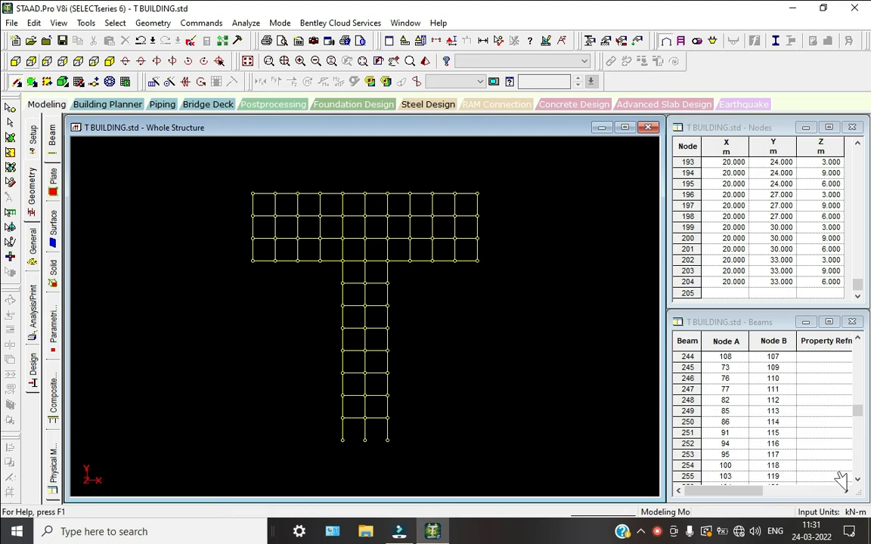
{"action": "key", "text": "F8"}
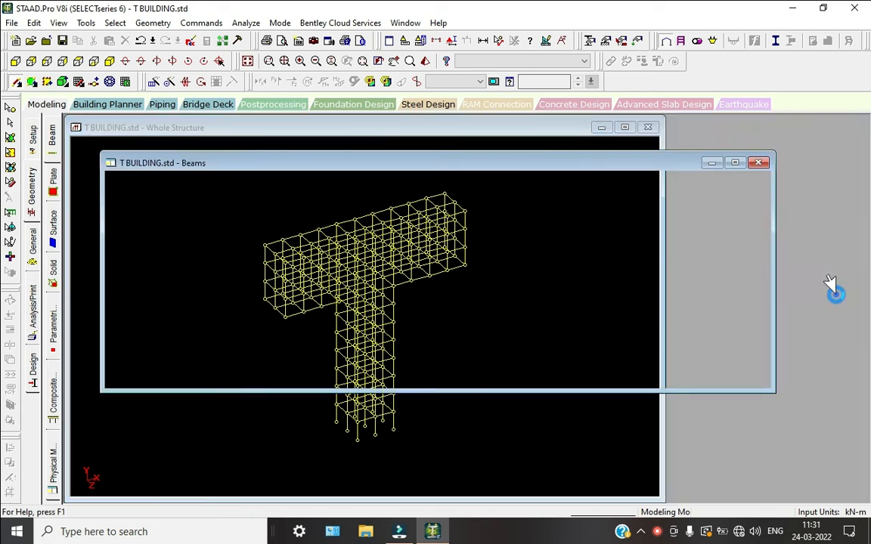
Create a fixed support and assign it to all the column base nodes at the foot of the tower
{"action": "left_click", "coordinate": [52, 246]}
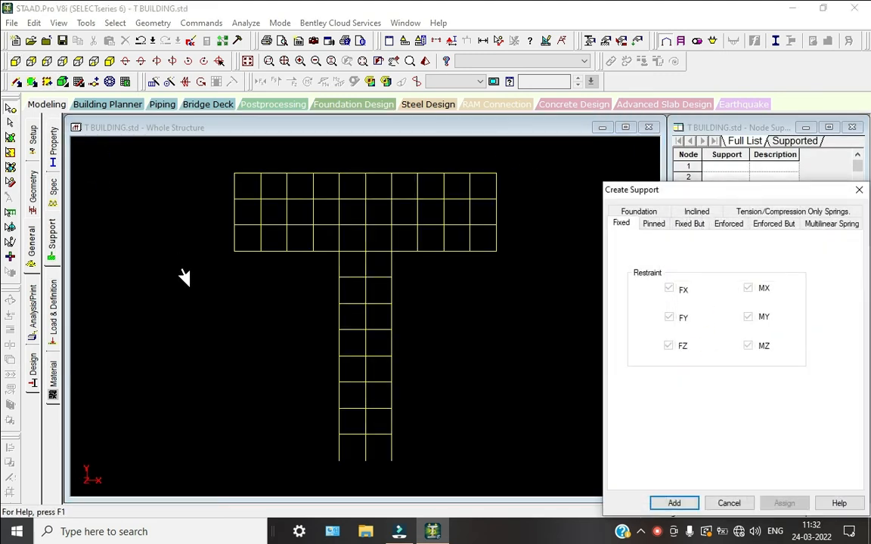
{"action": "key", "text": "Return"}
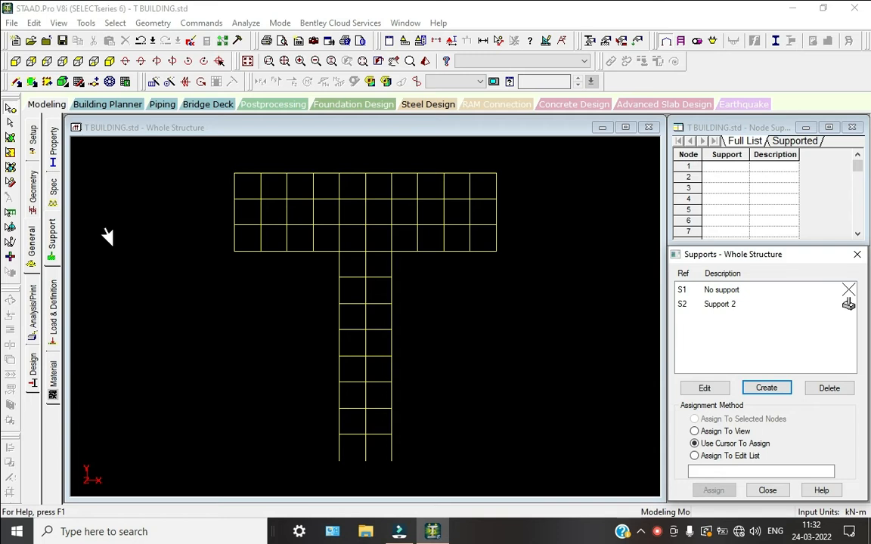
{"action": "left_click_drag", "start_coordinate": [290, 455], "coordinate": [428, 468]}
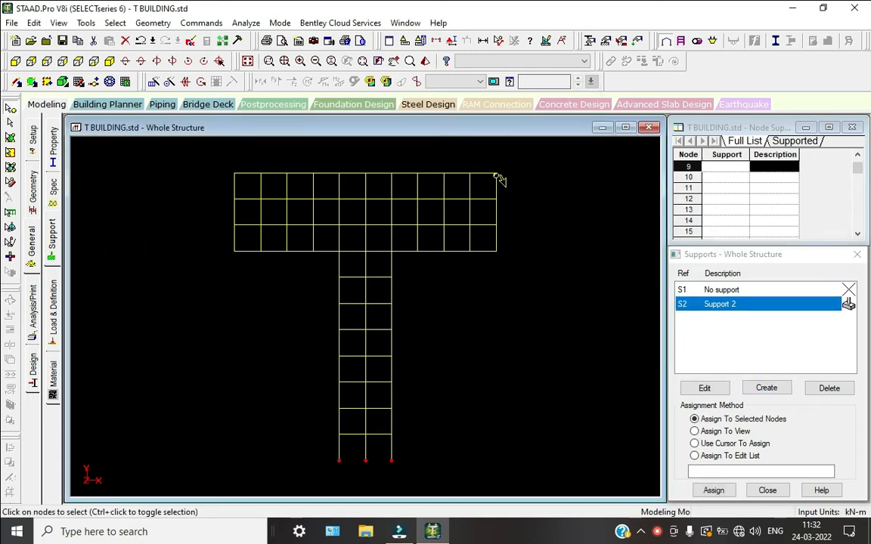
{"action": "left_click", "coordinate": [94, 61]}
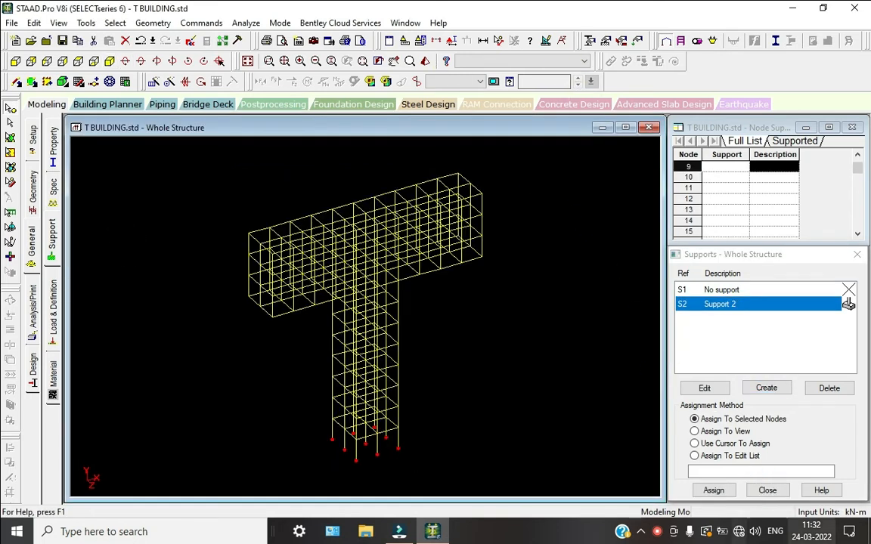
{"action": "left_click", "coordinate": [713, 491]}
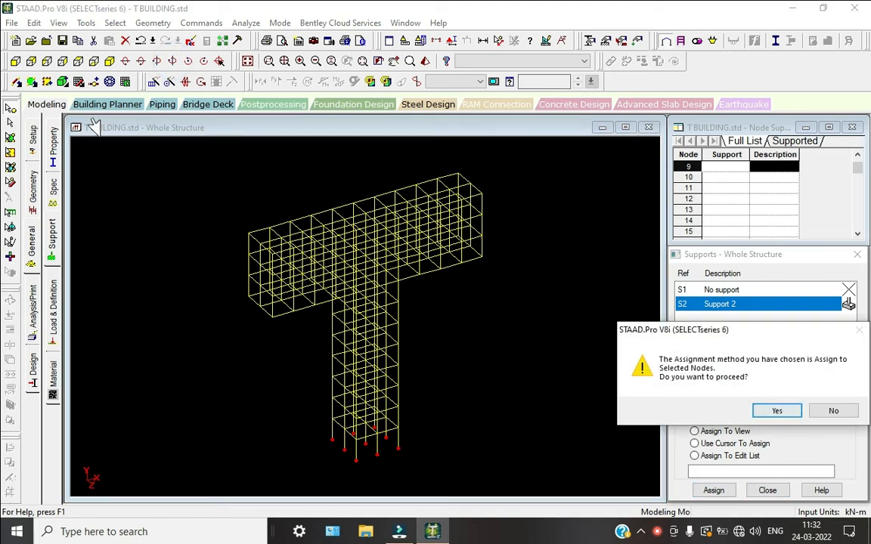
{"action": "left_click", "coordinate": [777, 410]}
{"action": "left_click", "coordinate": [363, 249]}
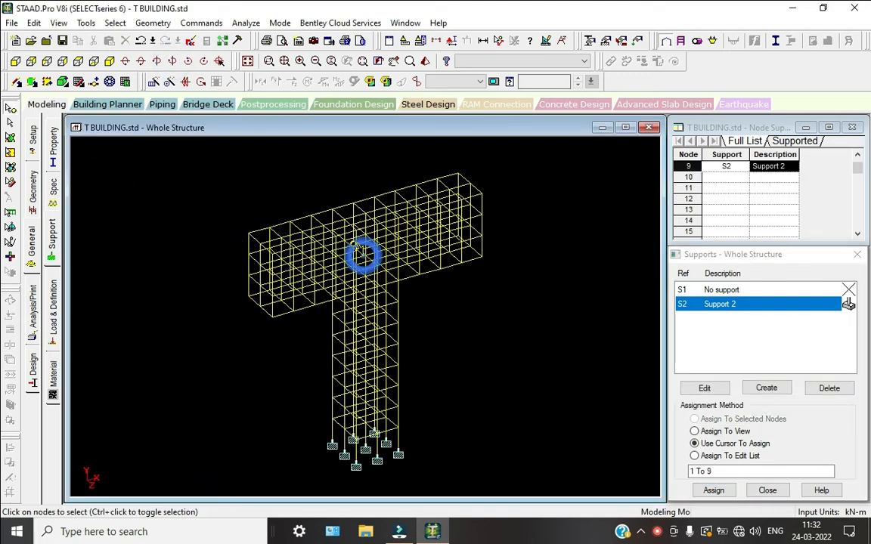
{"action": "left_click", "coordinate": [657, 532]}
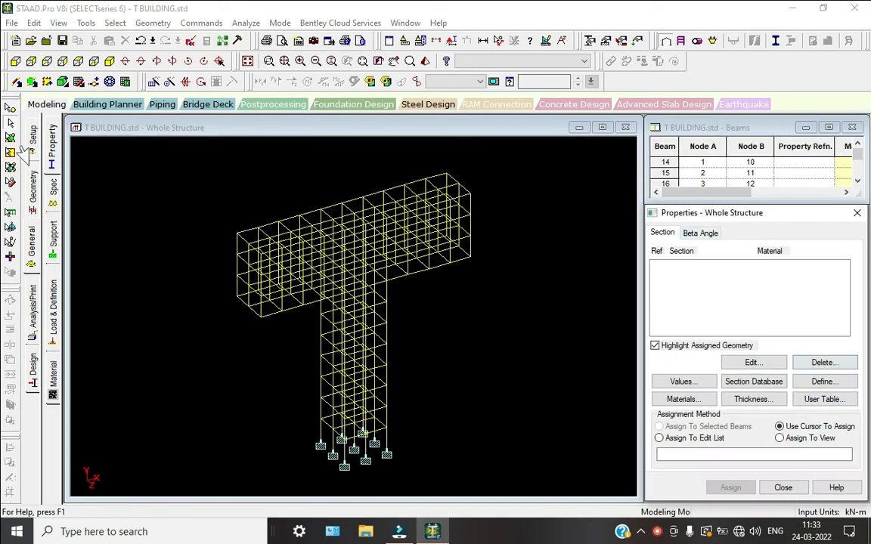
Define a rectangular concrete section with YD 0.4 m and ZD 0.4 m
{"action": "left_click", "coordinate": [824, 381]}
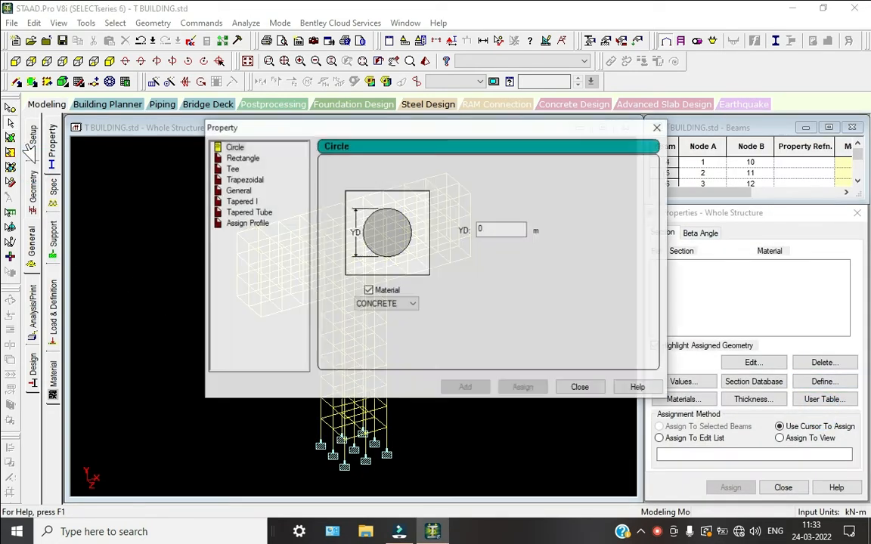
{"action": "key", "text": "Down"}
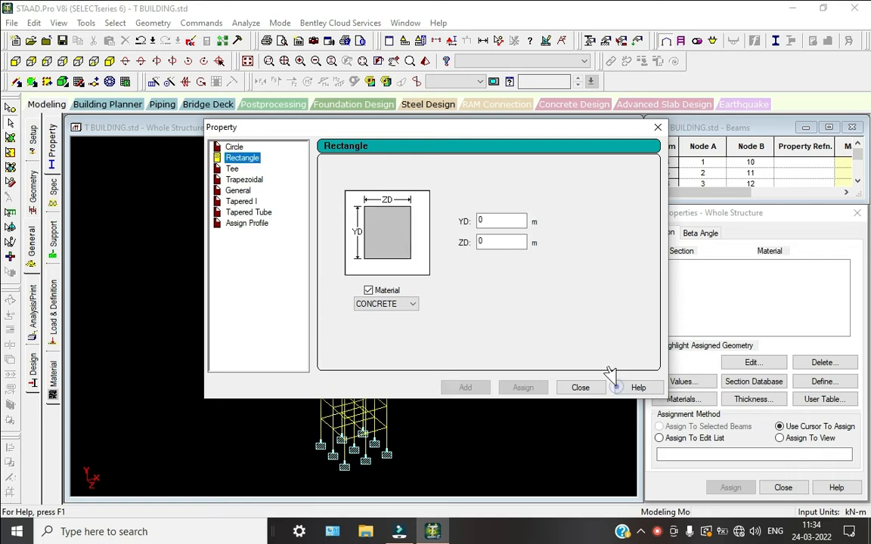
{"action": "left_click", "coordinate": [371, 320]}
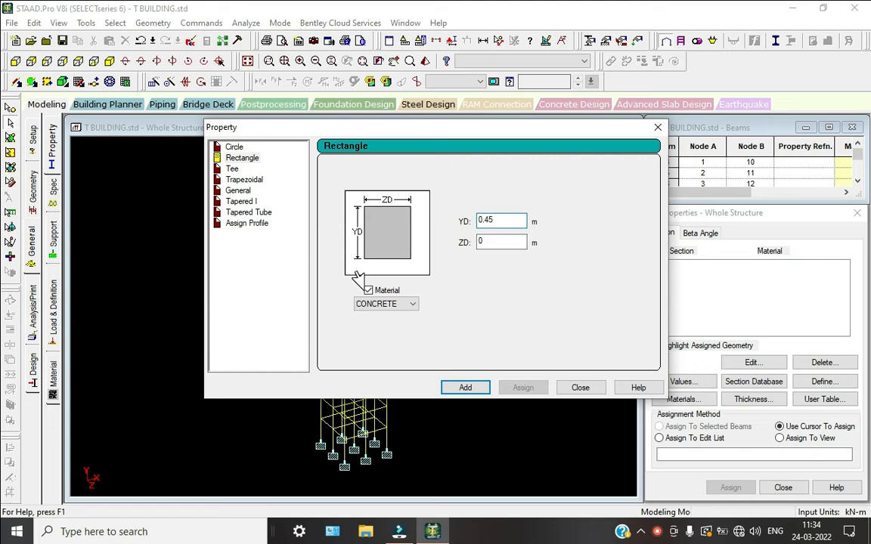
{"action": "left_click", "coordinate": [333, 273]}
{"action": "key", "text": "Tab"}
{"action": "type", "text": "0.4"}
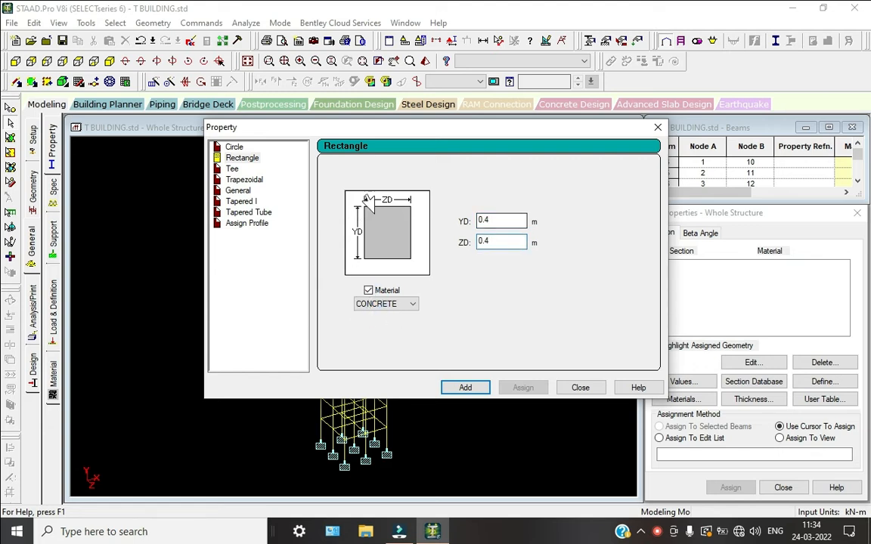
{"action": "key", "text": "Return"}
Add a second rectangular concrete section with YD 0.35 m and ZD 0.35 m
{"action": "left_click", "coordinate": [373, 325]}
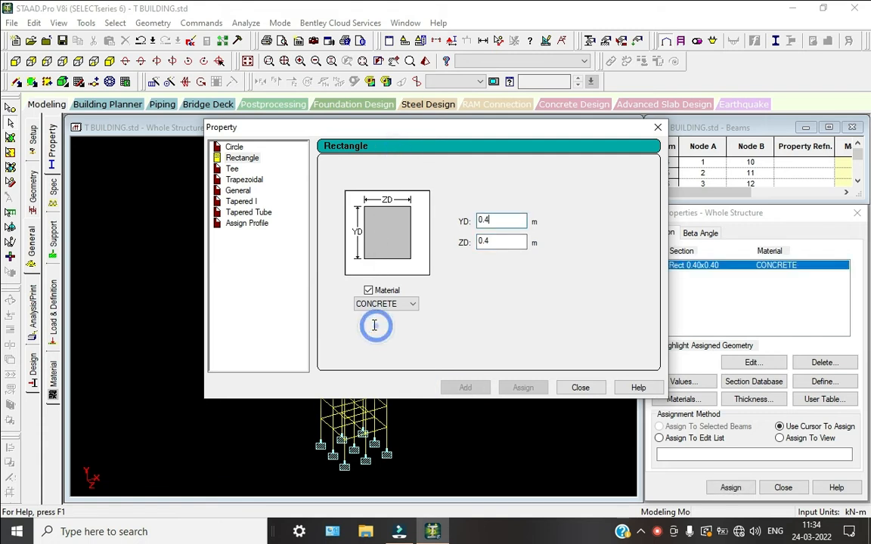
{"action": "key", "text": "Tab"}
{"action": "type", "text": "0."}
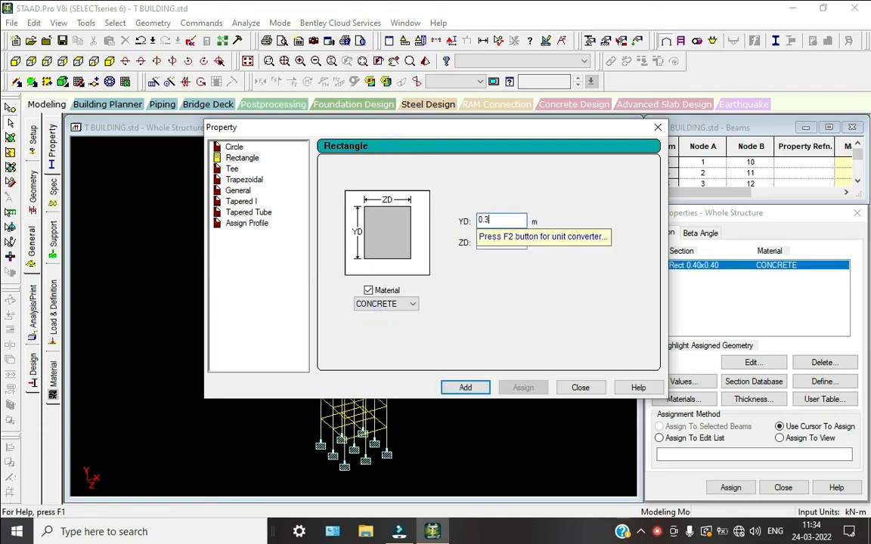
{"action": "left_click", "coordinate": [361, 305]}
{"action": "key", "text": "Tab"}
{"action": "type", "text": "0."}
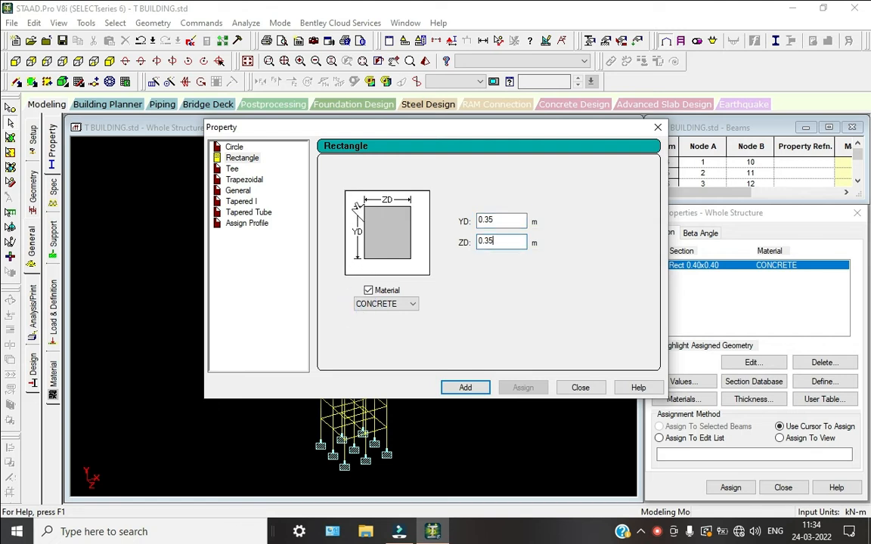
{"action": "key", "text": "Return"}
Add a third rectangular concrete section, 0.3 m by 0.3 m, and finish defining sections
{"action": "left_click", "coordinate": [395, 159]}
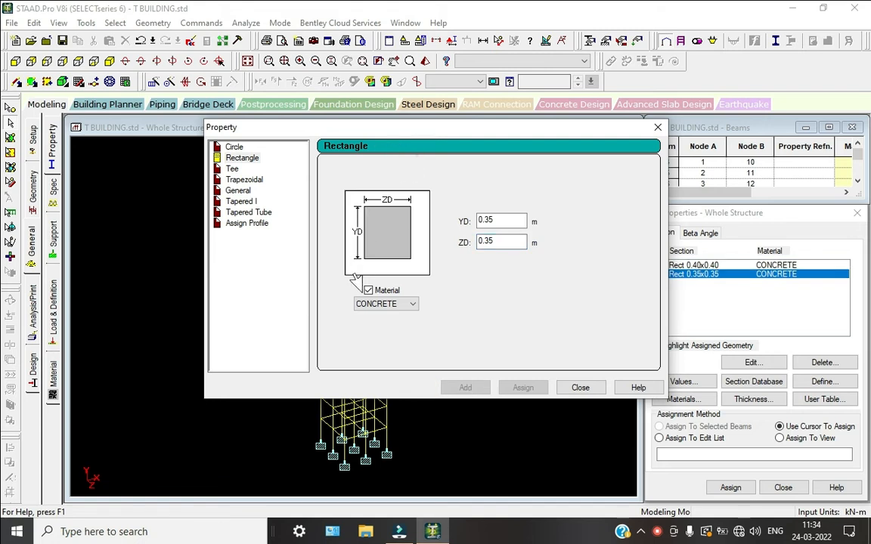
{"action": "left_click", "coordinate": [361, 328]}
{"action": "key", "text": "BackSpace"}
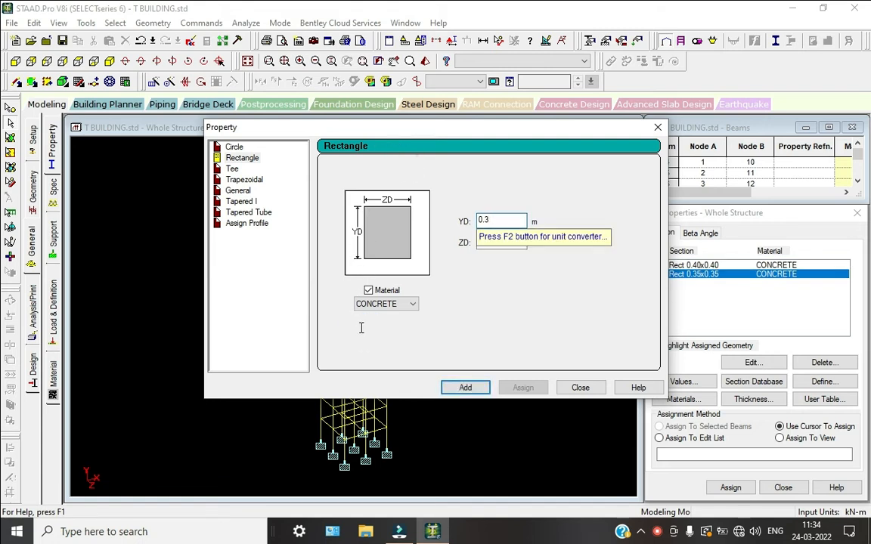
{"action": "key", "text": "Tab"}
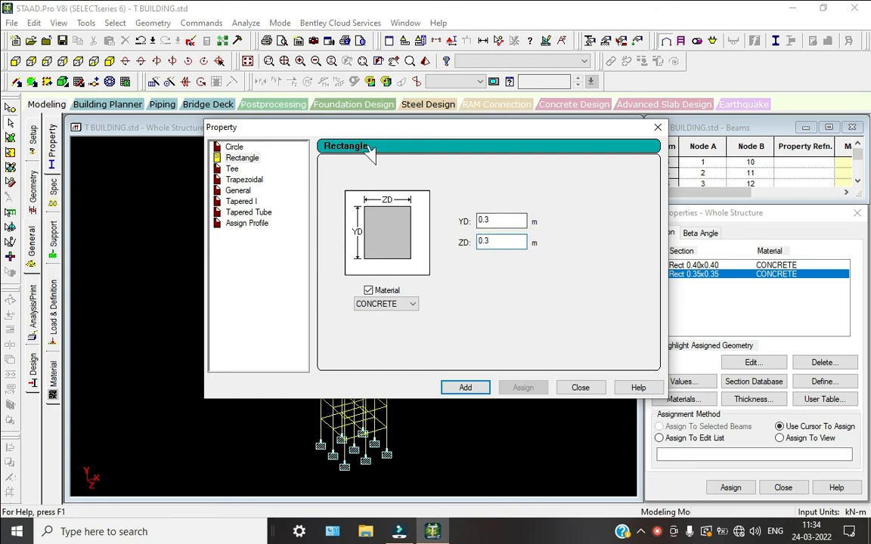
{"action": "left_click", "coordinate": [466, 387]}
{"action": "left_click", "coordinate": [579, 383]}
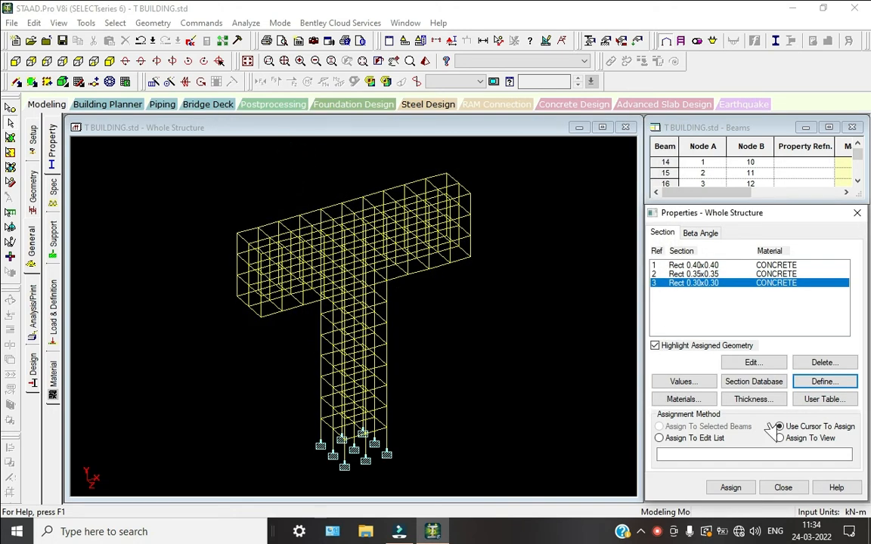
Try selecting all members parallel to Y in the front view for the Rect 0.40x0.40 section
{"action": "left_click", "coordinate": [18, 60]}
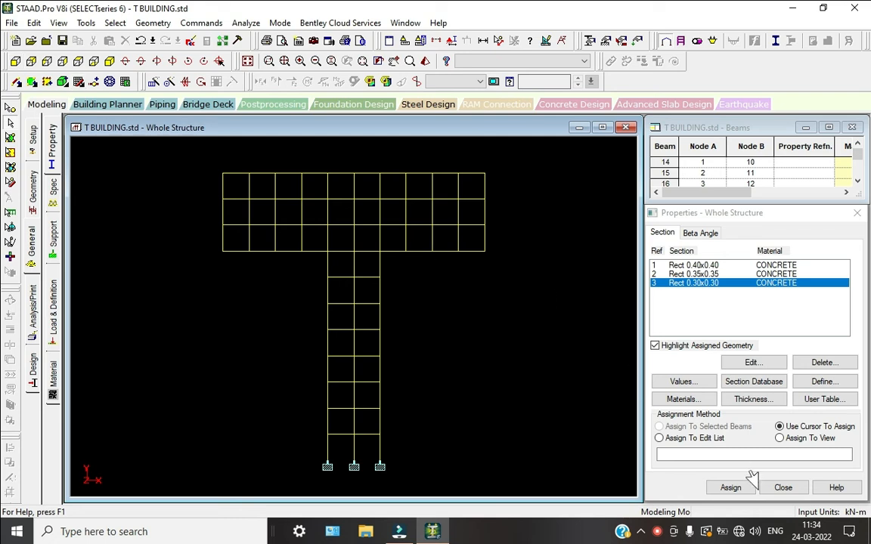
{"action": "left_click", "coordinate": [698, 265]}
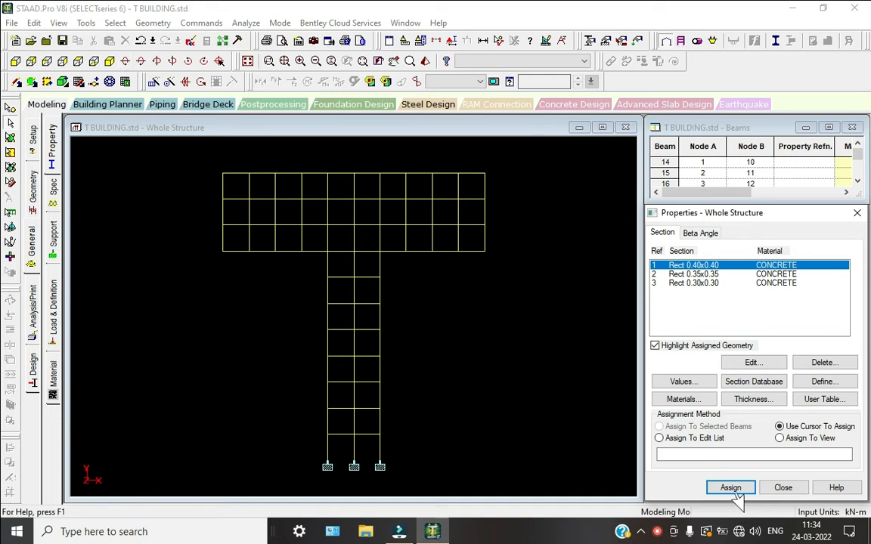
{"action": "left_click", "coordinate": [115, 23]}
{"action": "mouse_move", "coordinate": [149, 266]}
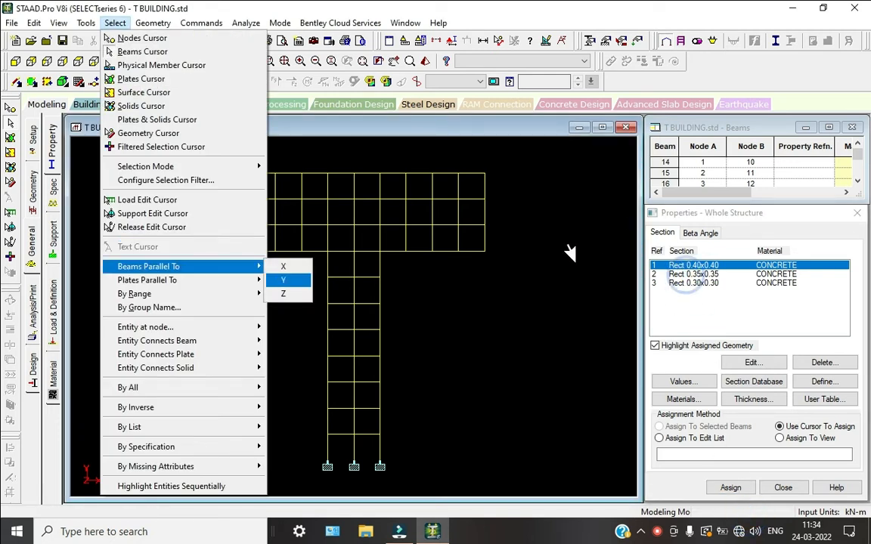
{"action": "left_click", "coordinate": [283, 280]}
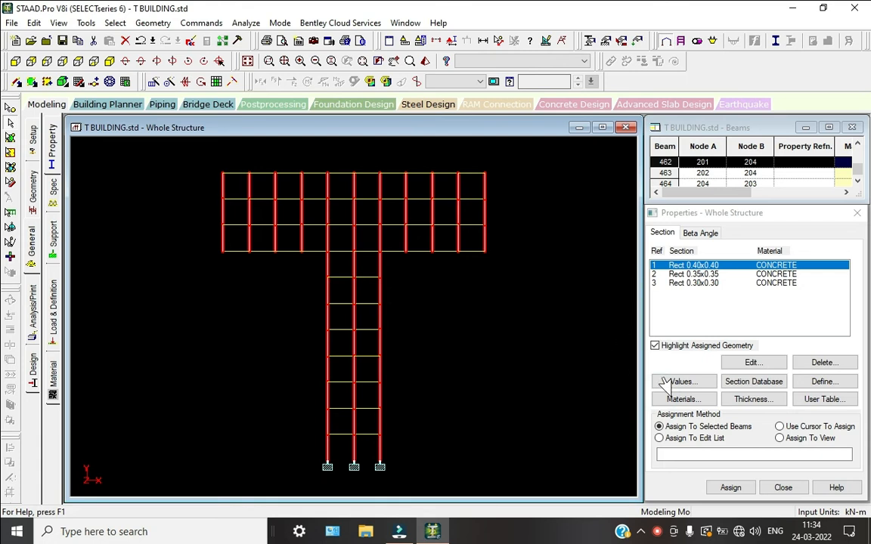
{"action": "left_click", "coordinate": [678, 371]}
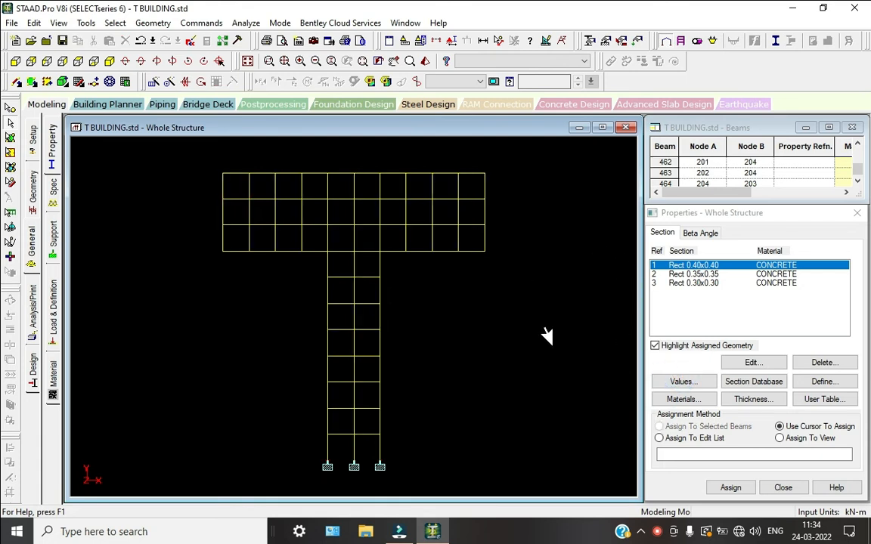
Accept the automatic save and save the modified structure
{"action": "left_click", "coordinate": [548, 271]}
{"action": "left_click", "coordinate": [567, 252]}
{"action": "left_click", "coordinate": [552, 286]}
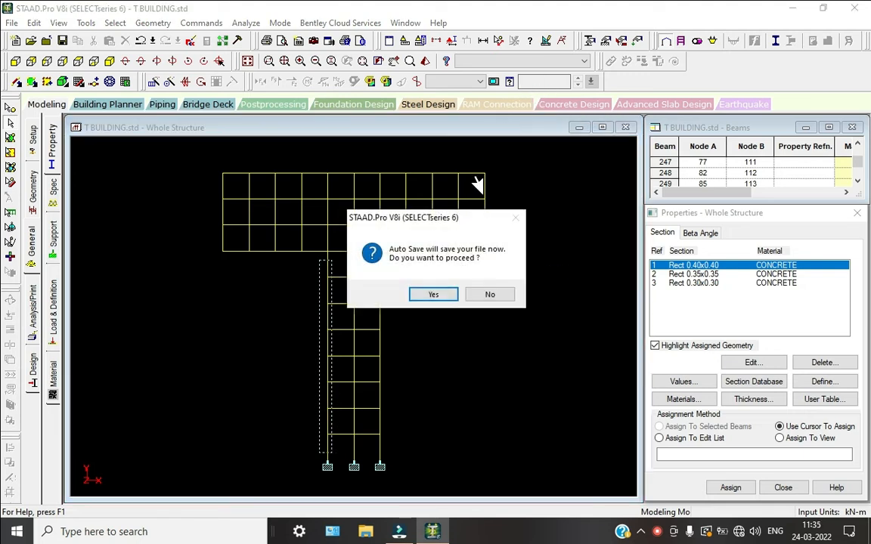
{"action": "left_click", "coordinate": [434, 292]}
{"action": "left_click", "coordinate": [518, 283]}
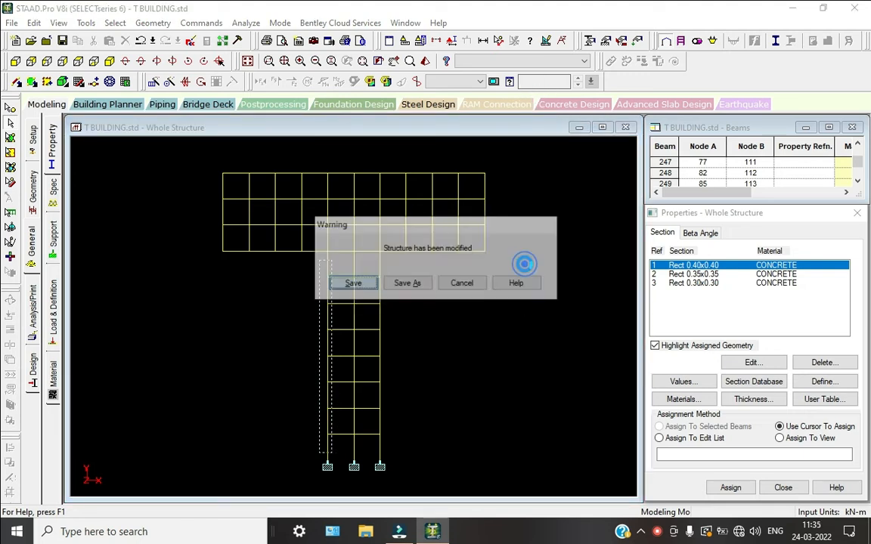
Try window-selecting the three tower column lines for the Rect 0.40x0.40 section and check the selection in the isometric view
{"action": "left_click_drag", "start_coordinate": [410, 291], "coordinate": [330, 459]}
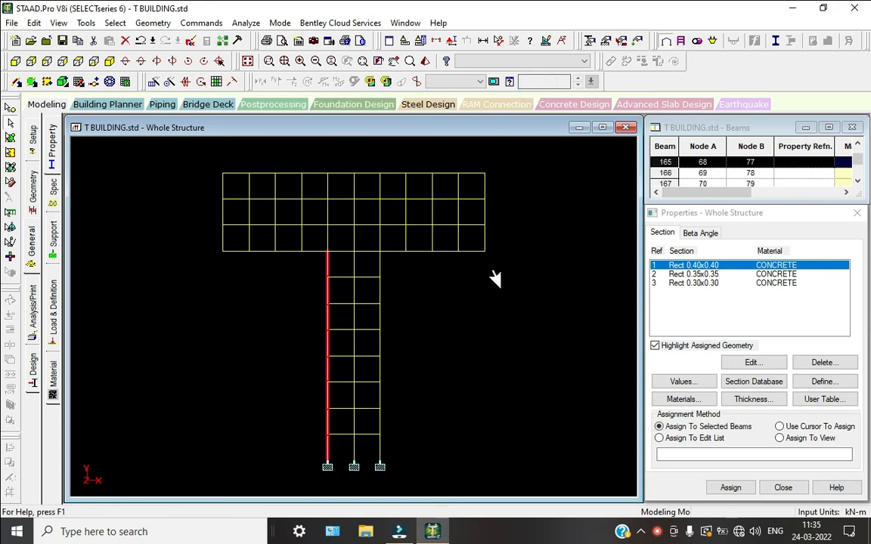
{"action": "left_click", "coordinate": [371, 250], "text": "ctrl"}
{"action": "left_click_drag", "start_coordinate": [371, 258], "coordinate": [391, 437], "text": "ctrl"}
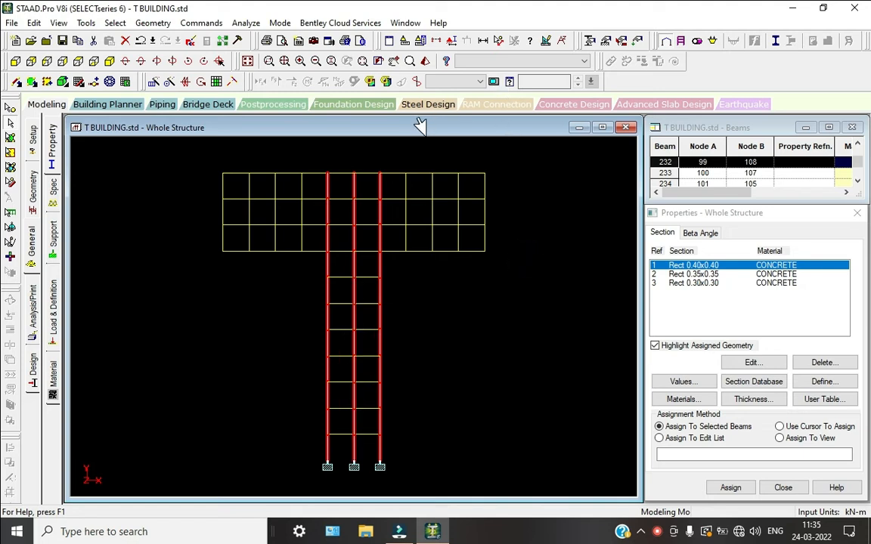
{"action": "key", "text": "F8"}
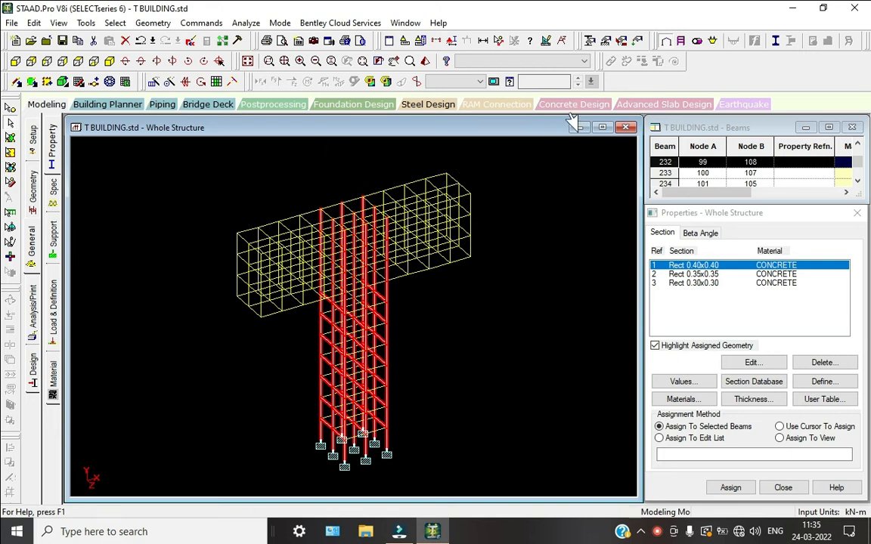
{"action": "scroll", "coordinate": [521, 133], "scroll_direction": "up", "scroll_amount": 3}
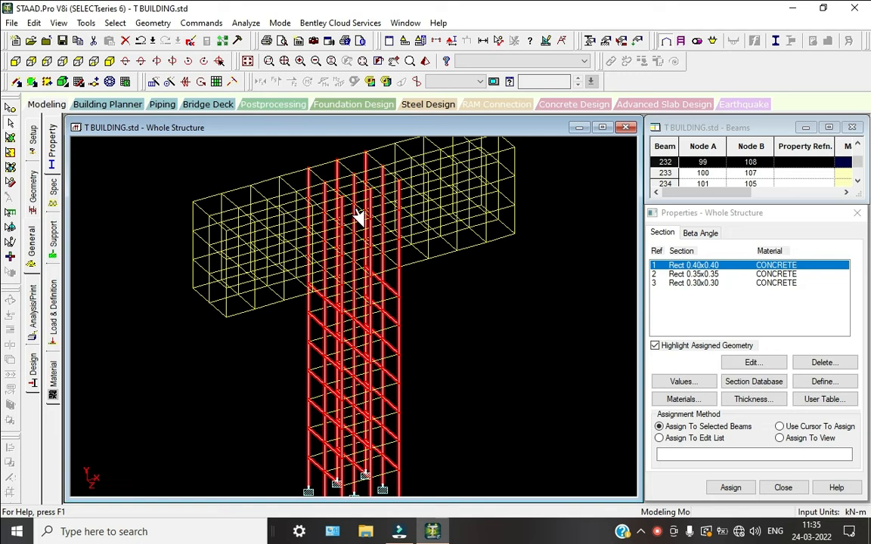
{"action": "left_click", "coordinate": [359, 217]}
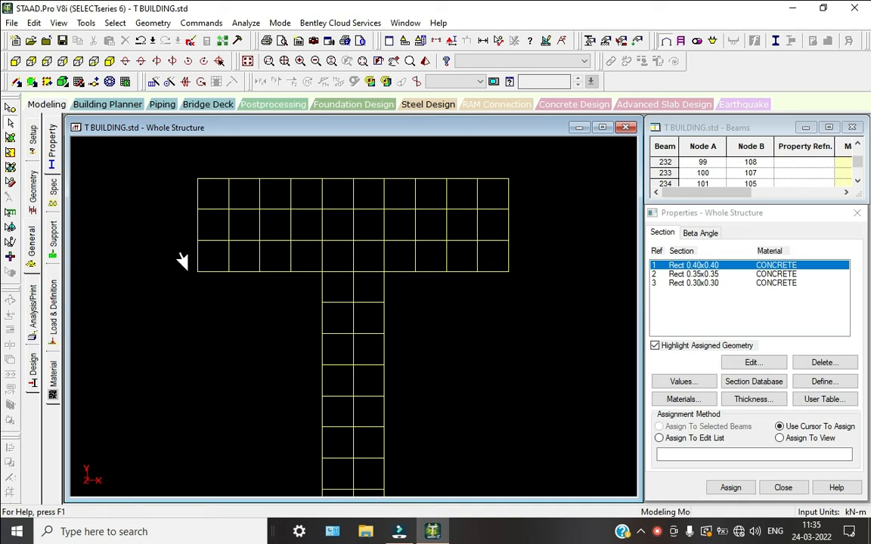
Try window-selecting the two uppermost beam levels of the tower below the wings for the Rect 0.35x0.35 section
{"action": "left_click", "coordinate": [683, 274]}
{"action": "left_click_drag", "start_coordinate": [305, 295], "coordinate": [403, 312]}
{"action": "left_click_drag", "start_coordinate": [305, 325], "coordinate": [386, 340]}
{"action": "right_click", "coordinate": [480, 194]}
{"action": "left_click", "coordinate": [469, 193]}
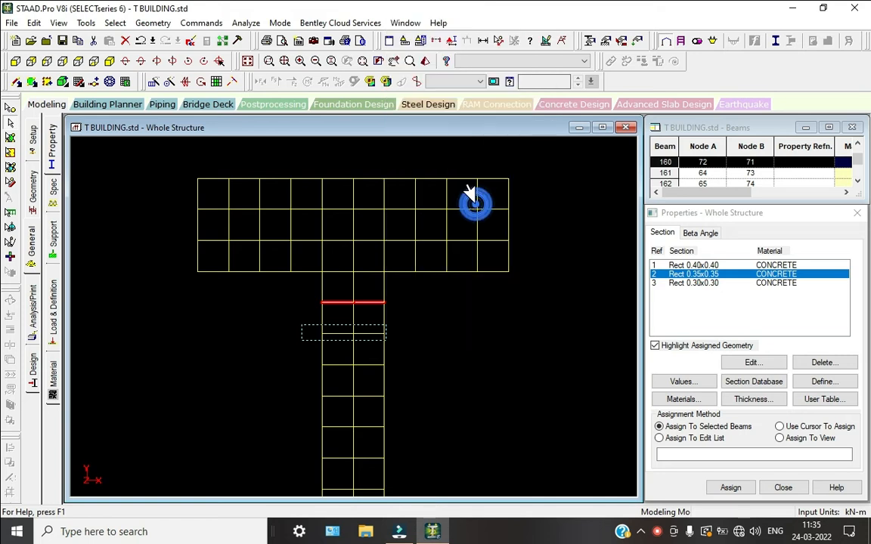
{"action": "left_click", "coordinate": [412, 152]}
{"action": "left_click_drag", "start_coordinate": [303, 289], "coordinate": [412, 321]}
{"action": "right_click", "coordinate": [412, 321]}
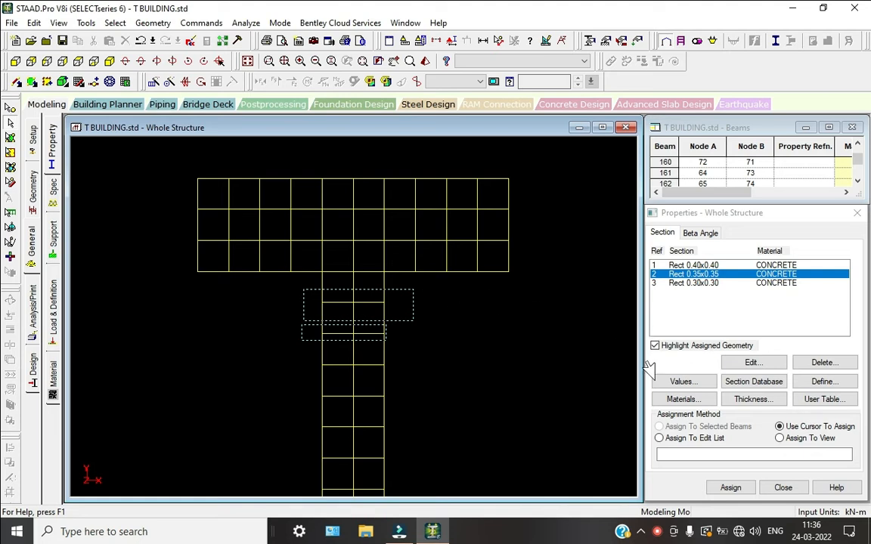
Try building up a level-by-level selection of the tower's floor beams for the Rect 0.35x0.35 section
{"action": "left_click", "coordinate": [172, 243]}
{"action": "left_click_drag", "start_coordinate": [287, 289], "coordinate": [402, 317]}
{"action": "left_click_drag", "start_coordinate": [296, 321], "coordinate": [402, 346], "text": "ctrl"}
{"action": "left_click_drag", "start_coordinate": [307, 355], "coordinate": [377, 377], "text": "ctrl"}
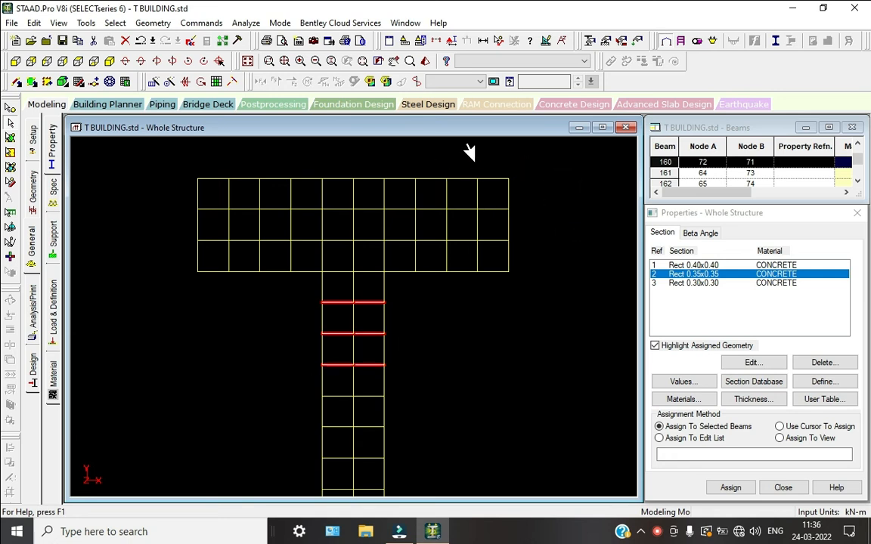
{"action": "left_click_drag", "start_coordinate": [305, 387], "coordinate": [392, 412], "text": "ctrl"}
{"action": "middle_click_drag", "start_coordinate": [392, 412], "coordinate": [424, 407]}
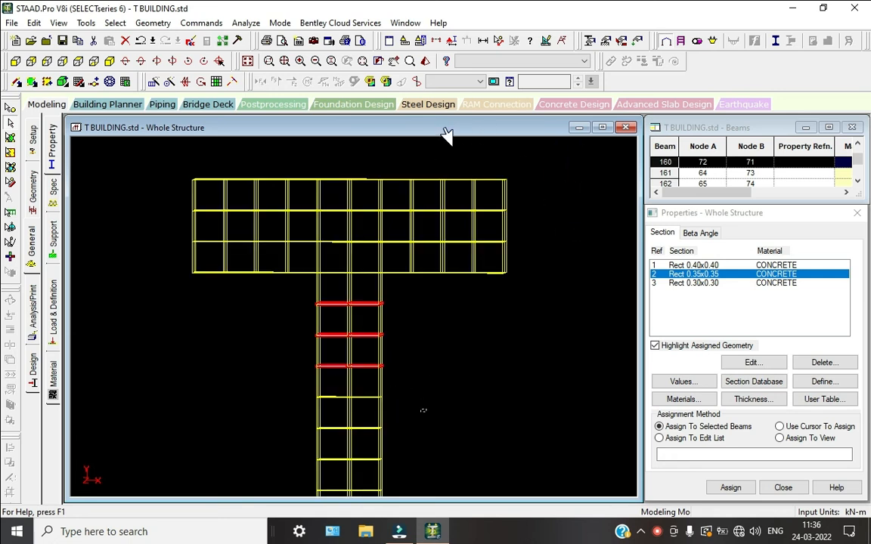
{"action": "left_click", "coordinate": [351, 117]}
Try selecting the first tower beam level below the wings for the Rect 0.30x0.30 section
{"action": "left_click", "coordinate": [693, 283]}
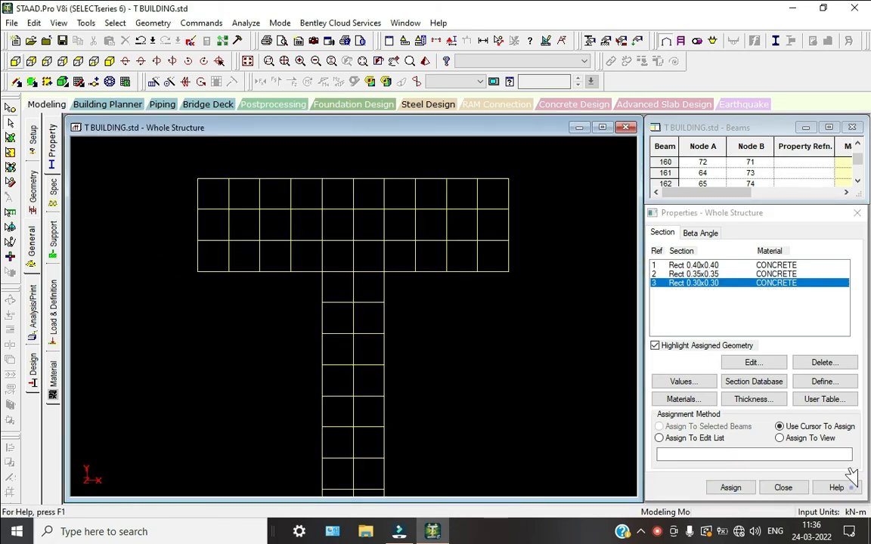
{"action": "left_click_drag", "start_coordinate": [305, 292], "coordinate": [390, 309]}
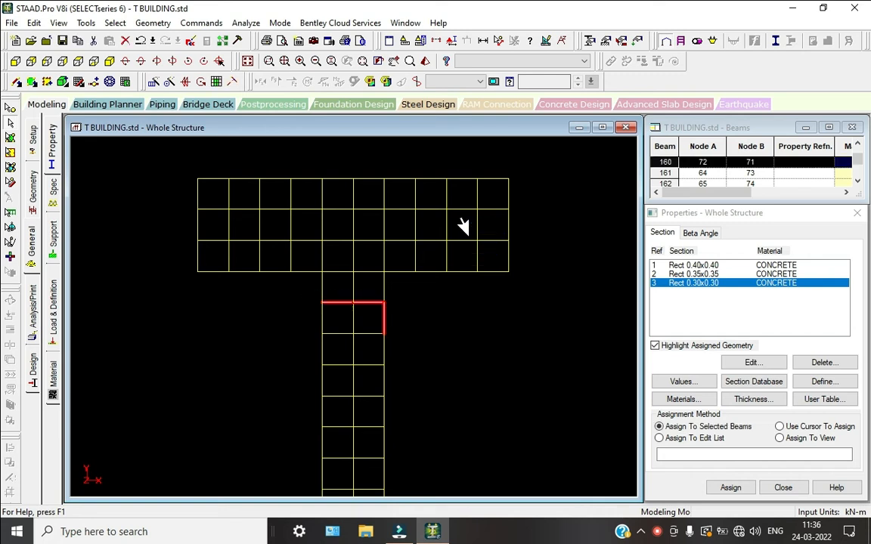
{"action": "left_click", "coordinate": [344, 219]}
{"action": "left_click", "coordinate": [191, 273]}
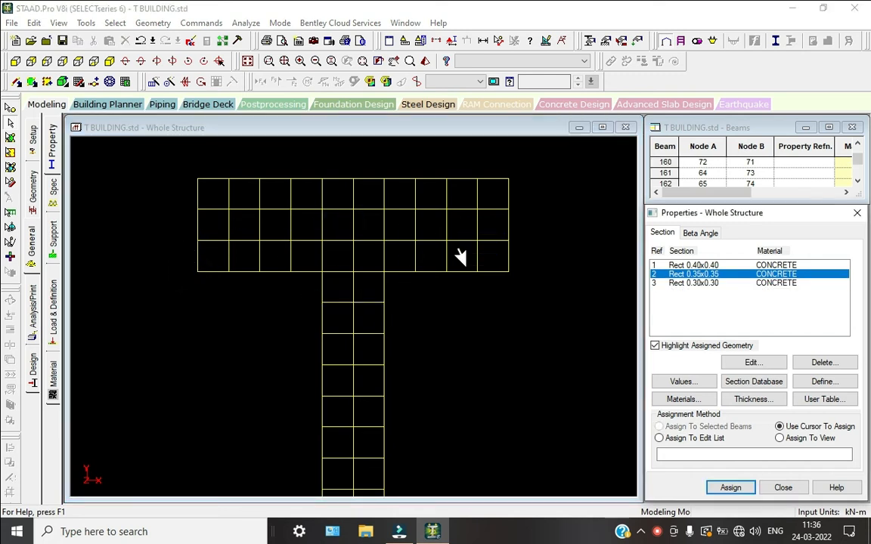
Select the seven tower floor-beam levels below the wings for the Rect 0.35x0.35 section and check them in isometric view
{"action": "left_click", "coordinate": [565, 252]}
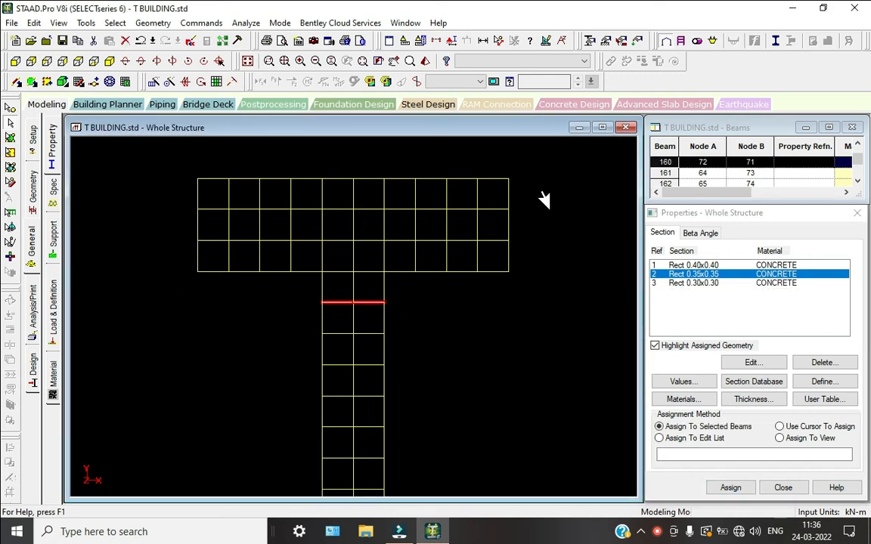
{"action": "left_click_drag", "start_coordinate": [299, 323], "coordinate": [390, 344], "text": "ctrl"}
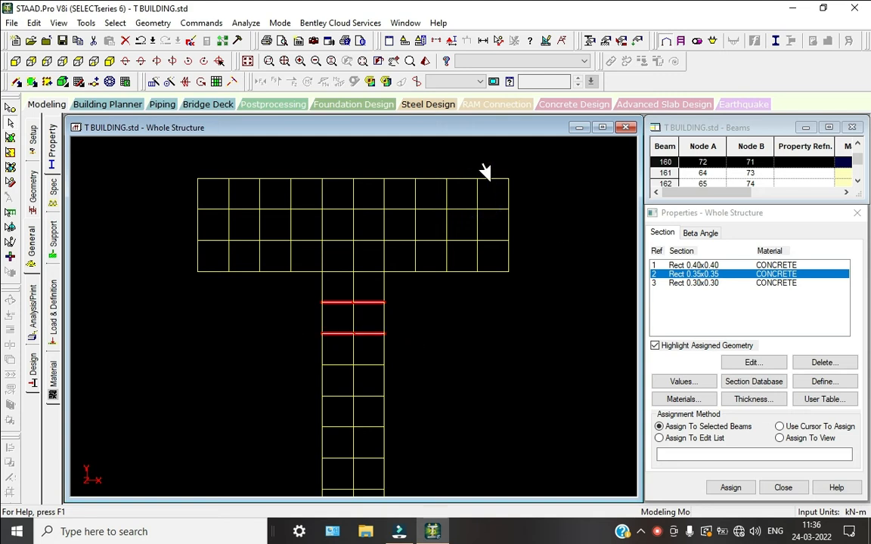
{"action": "left_click_drag", "start_coordinate": [310, 356], "coordinate": [387, 373], "text": "ctrl"}
{"action": "left_click_drag", "start_coordinate": [311, 385], "coordinate": [410, 402], "text": "ctrl"}
{"action": "scroll", "coordinate": [442, 157], "scroll_direction": "down", "scroll_amount": 2}
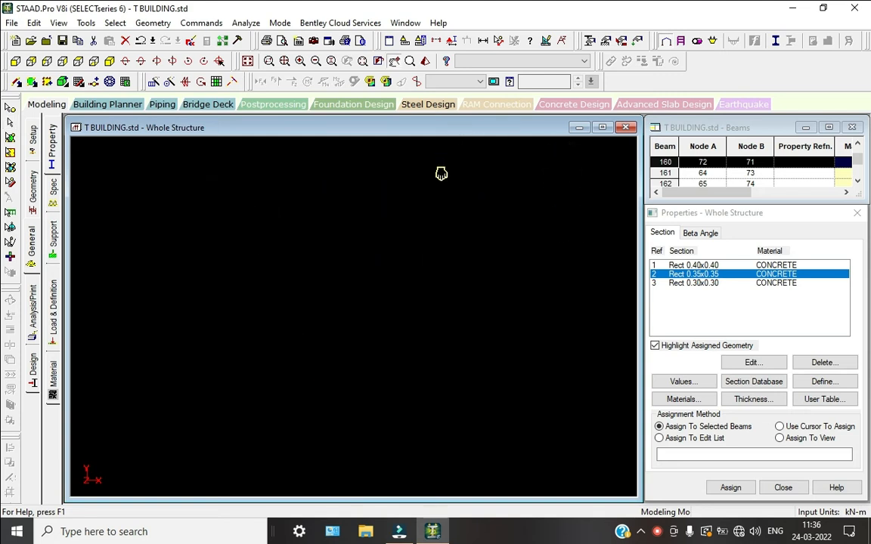
{"action": "left_click_drag", "start_coordinate": [313, 364], "coordinate": [388, 376], "text": "ctrl"}
{"action": "left_click_drag", "start_coordinate": [317, 390], "coordinate": [375, 405], "text": "ctrl"}
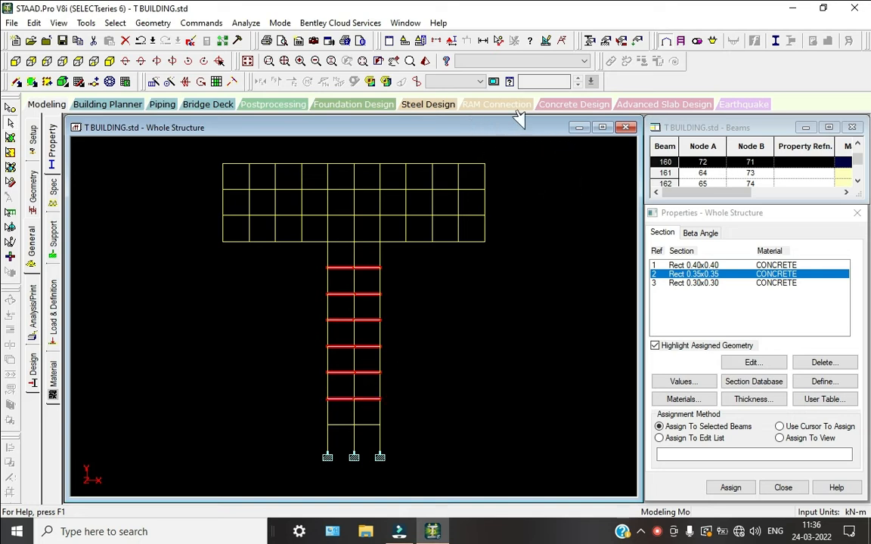
{"action": "left_click_drag", "start_coordinate": [311, 412], "coordinate": [385, 428], "text": "ctrl"}
{"action": "left_click", "coordinate": [732, 488]}
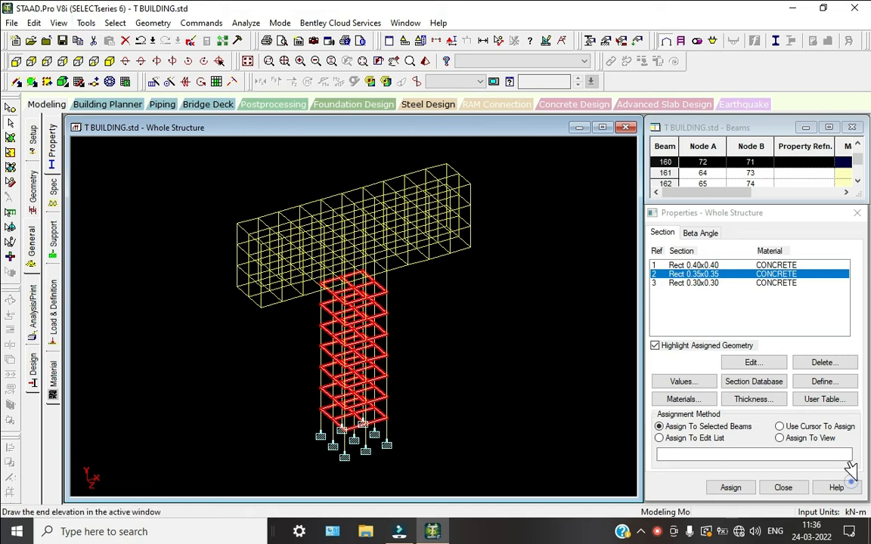
Add the tower beams at the underside of the wings to the selection and assign Rect 0.35x0.35 to the selected beams
{"action": "left_click", "coordinate": [15, 61]}
{"action": "left_click", "coordinate": [536, 296]}
{"action": "left_click", "coordinate": [556, 297]}
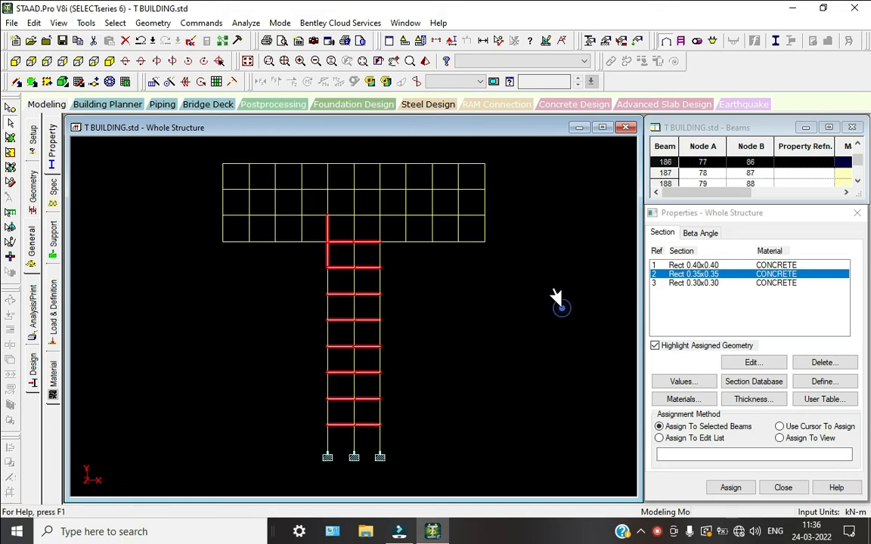
{"action": "left_click", "coordinate": [542, 296]}
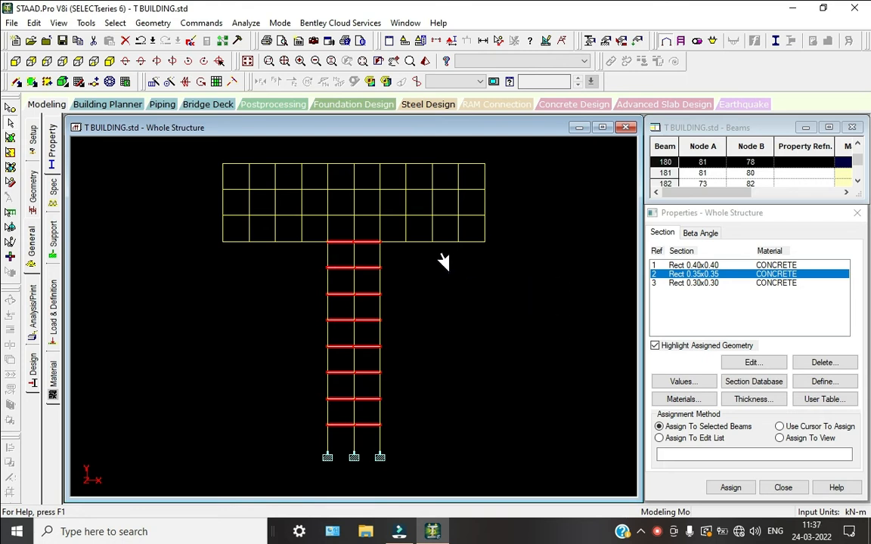
{"action": "left_click", "coordinate": [502, 323]}
{"action": "left_click", "coordinate": [532, 325]}
{"action": "left_click", "coordinate": [527, 349]}
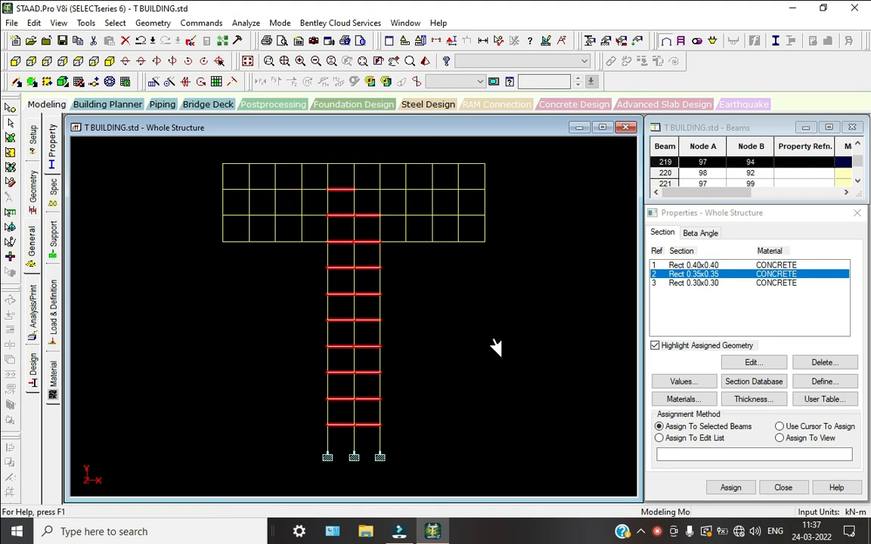
{"action": "left_click", "coordinate": [529, 352]}
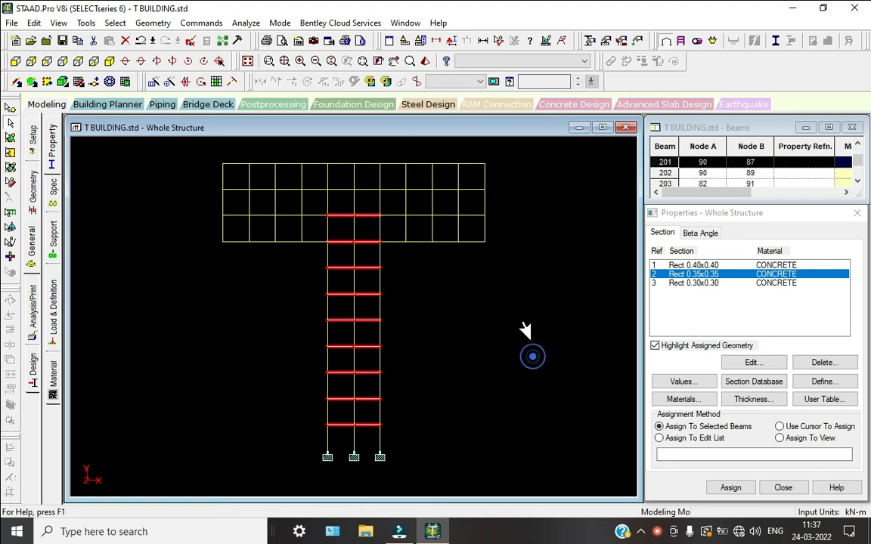
{"action": "left_click", "coordinate": [515, 333]}
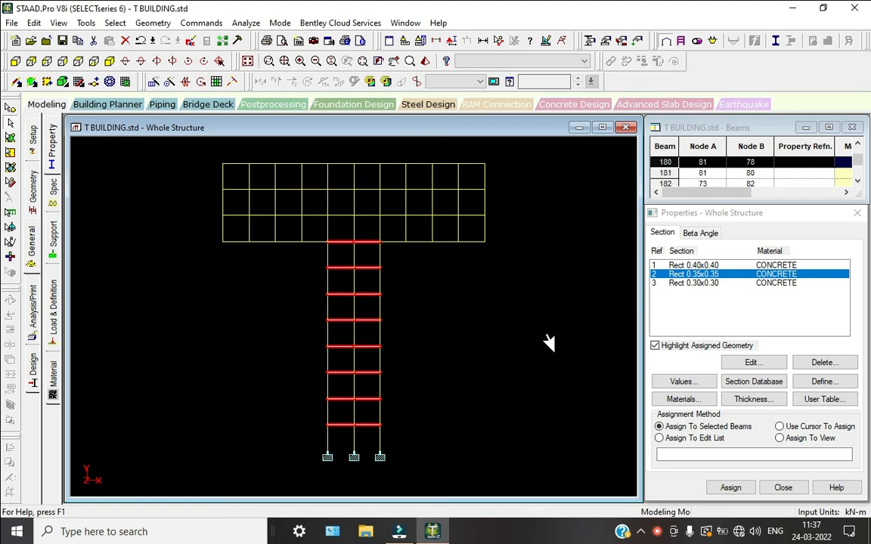
{"action": "left_click", "coordinate": [727, 487]}
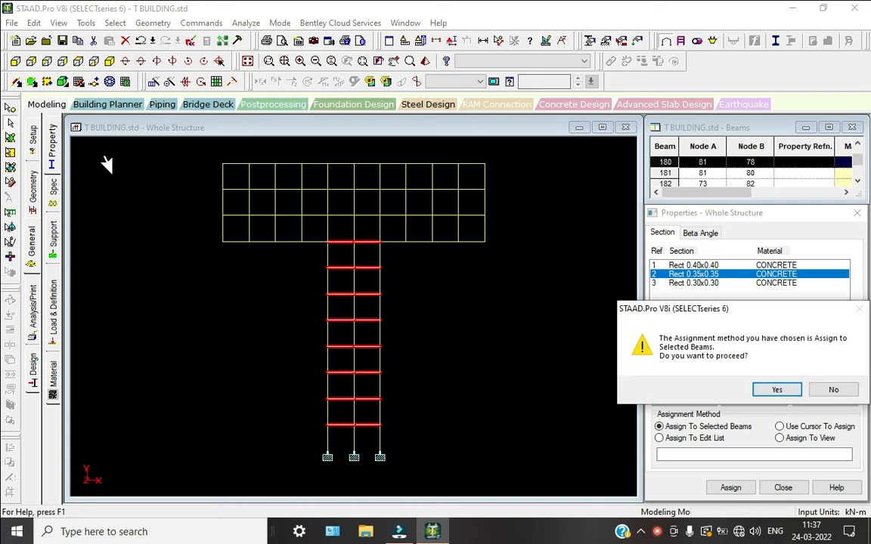
{"action": "left_click", "coordinate": [777, 390]}
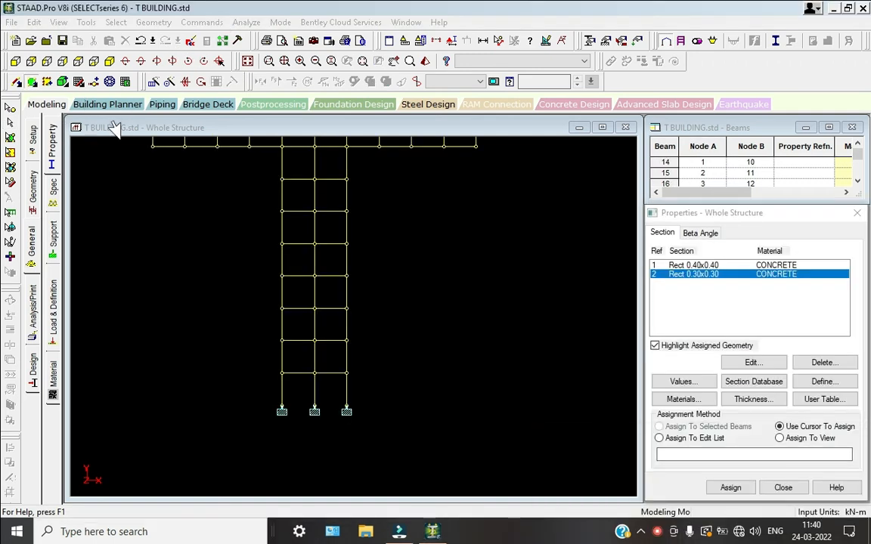
Define a concrete plate element thickness of 0.125 m at all four nodes
{"action": "left_click", "coordinate": [753, 399]}
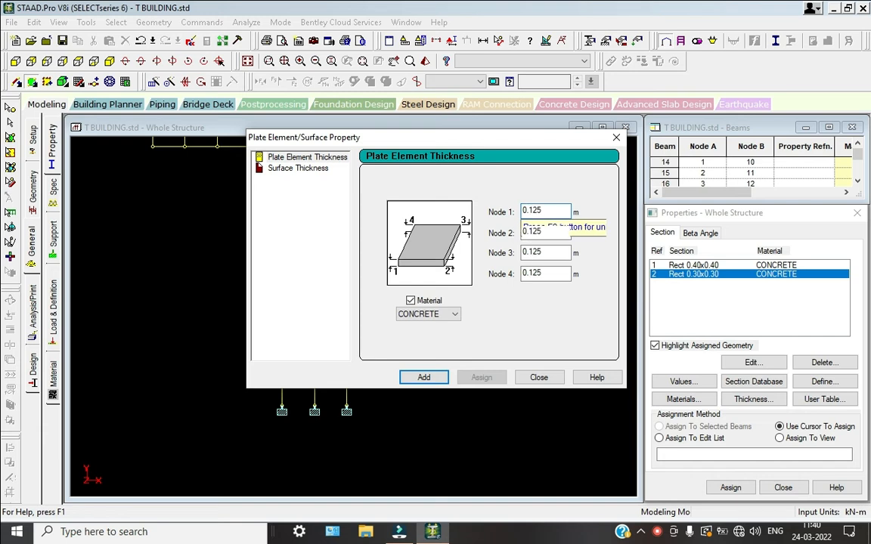
{"action": "left_click", "coordinate": [424, 377]}
{"action": "left_click", "coordinate": [539, 378]}
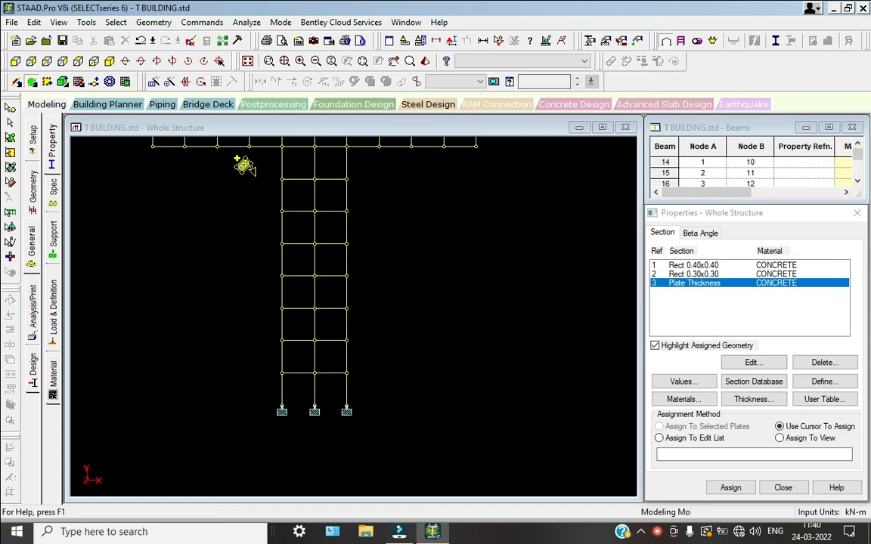
Isolate the tower's lowest storey with a Window / Rubber Band section view and show it in isometric view
{"action": "key", "text": "F9"}
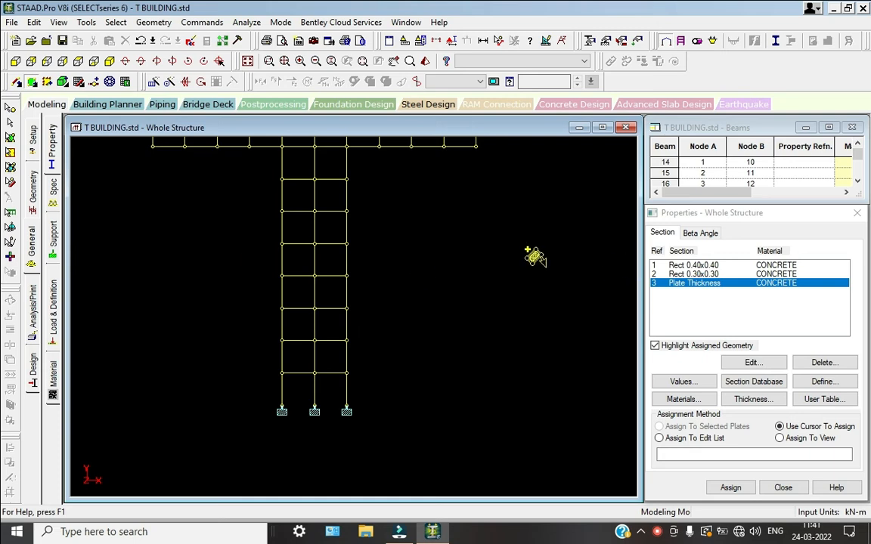
{"action": "left_click", "coordinate": [436, 40]}
{"action": "left_click", "coordinate": [481, 185]}
{"action": "key", "text": "Return"}
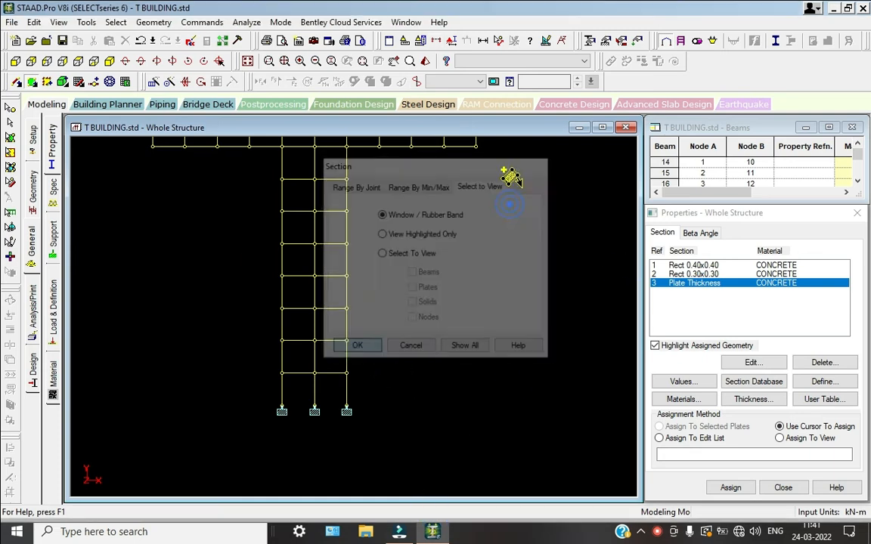
{"action": "left_click", "coordinate": [10, 123]}
{"action": "left_click_drag", "start_coordinate": [260, 359], "coordinate": [386, 428]}
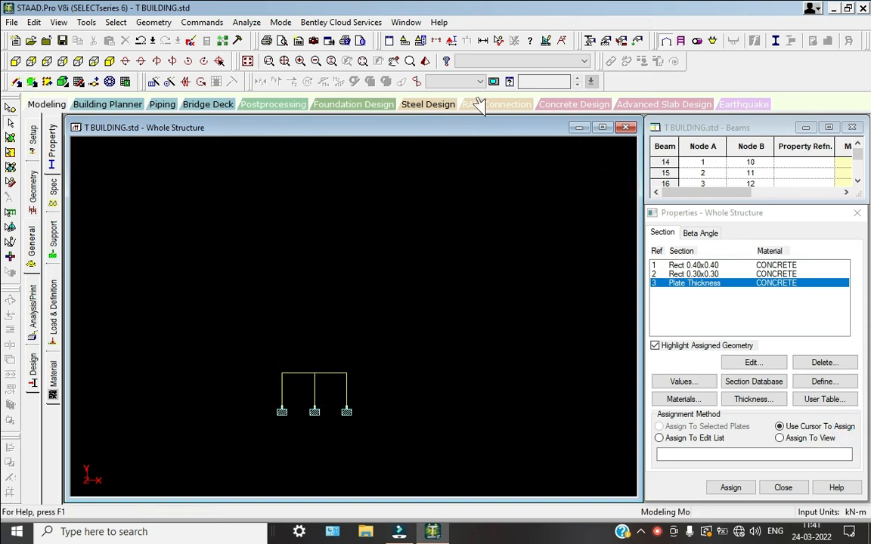
{"action": "left_click", "coordinate": [108, 61]}
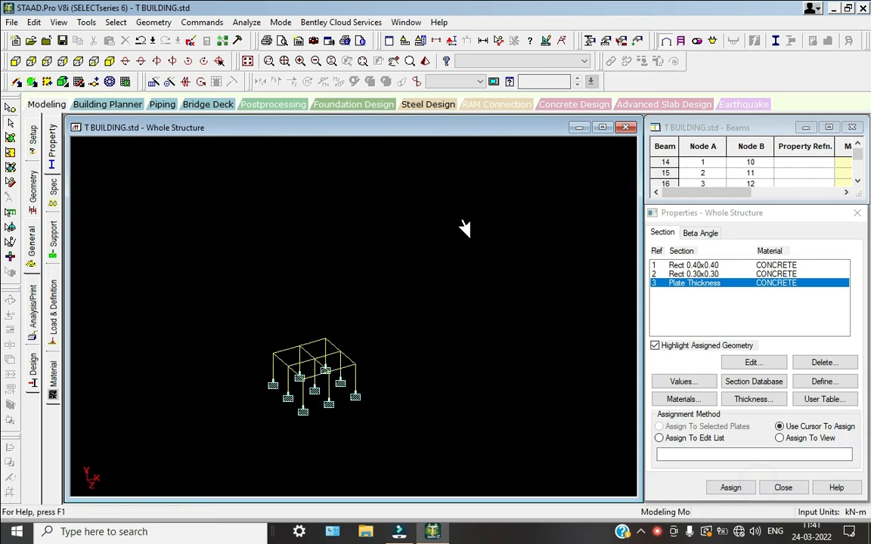
Create a four-noded plate spanning the outer corner nodes of the tower's first floor
{"action": "scroll", "coordinate": [549, 168], "scroll_direction": "up", "scroll_amount": 5}
{"action": "middle_click_drag", "start_coordinate": [548, 171], "coordinate": [540, 134]}
{"action": "left_click", "coordinate": [31, 81]}
{"action": "left_click", "coordinate": [252, 346]}
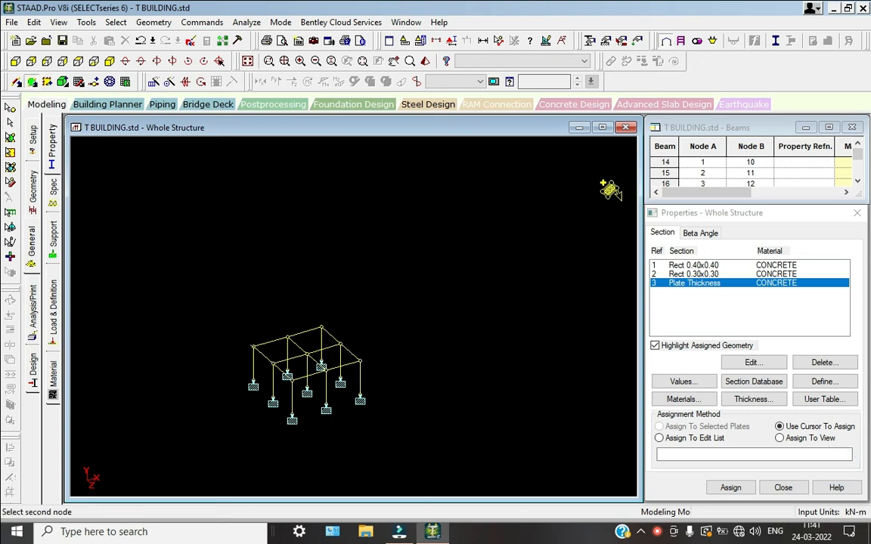
{"action": "left_click", "coordinate": [322, 328]}
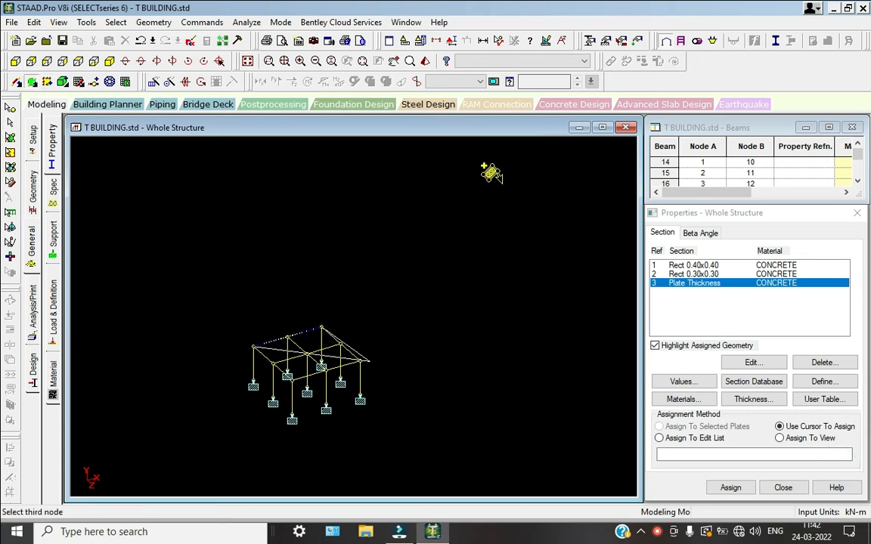
{"action": "left_click", "coordinate": [513, 187]}
{"action": "left_click", "coordinate": [578, 165]}
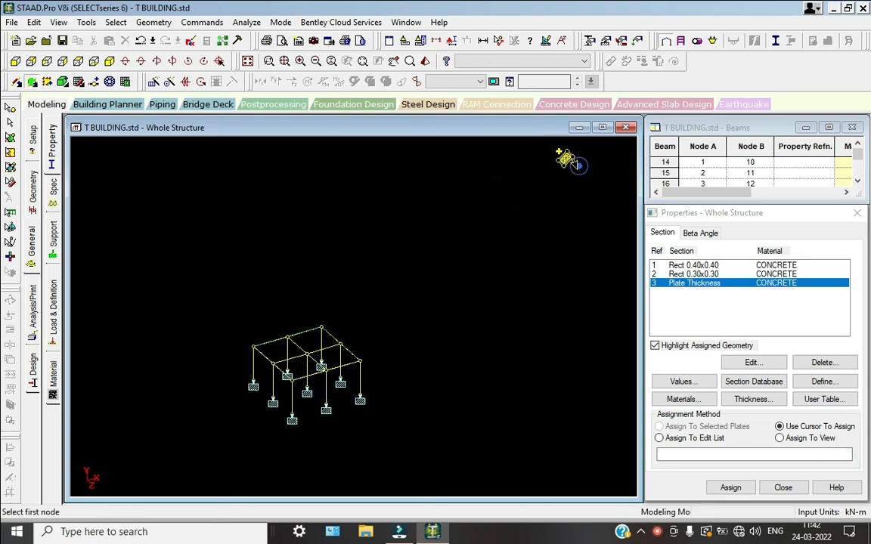
Select the first-floor plate and copy it upwards with Translational Repeat in the Y direction, using 10 steps at 3 m spacing
{"action": "left_click", "coordinate": [11, 138]}
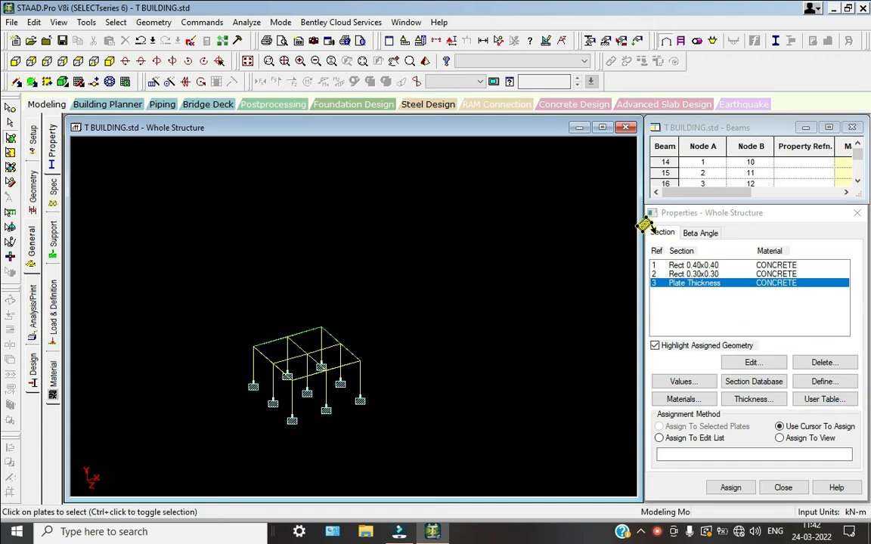
{"action": "left_click_drag", "start_coordinate": [221, 301], "coordinate": [463, 446]}
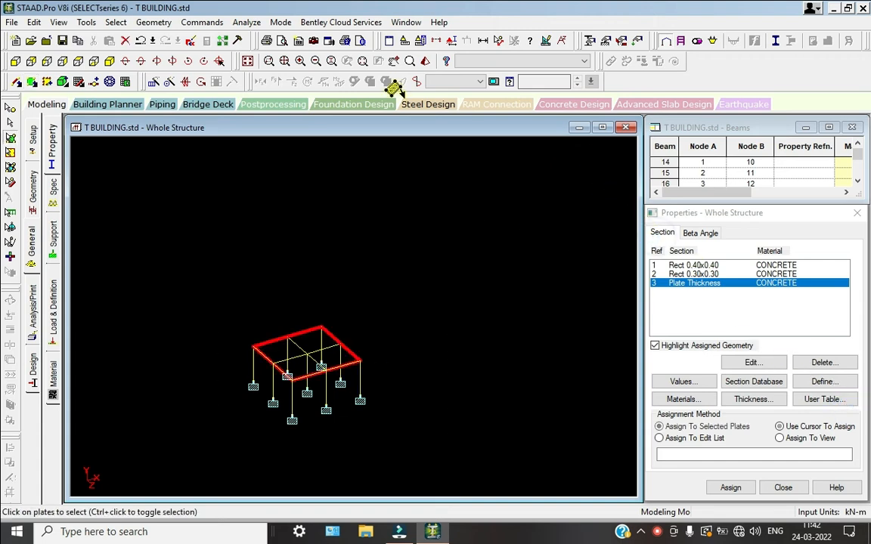
{"action": "left_click", "coordinate": [627, 486]}
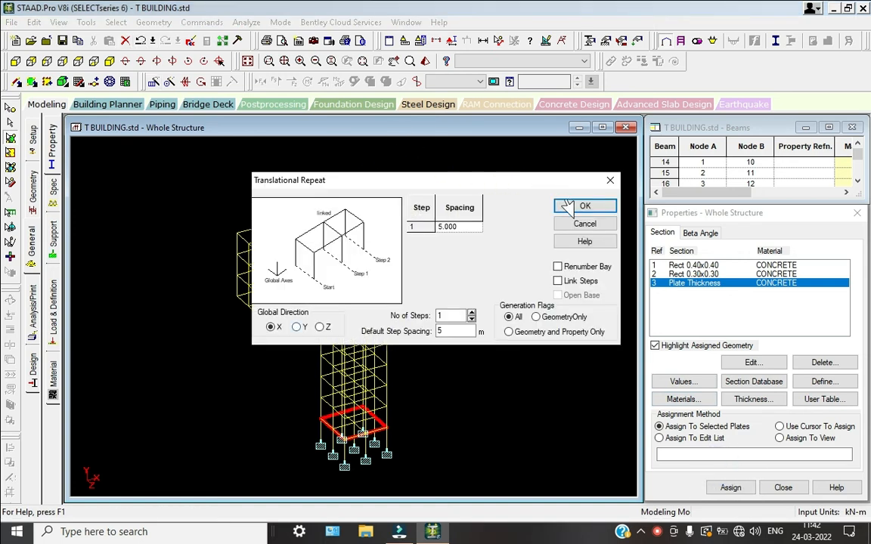
{"action": "left_click", "coordinate": [296, 326]}
{"action": "double_click", "coordinate": [442, 331]}
{"action": "type", "text": "3"}
{"action": "key", "text": "shift+Tab"}
{"action": "type", "text": "10"}
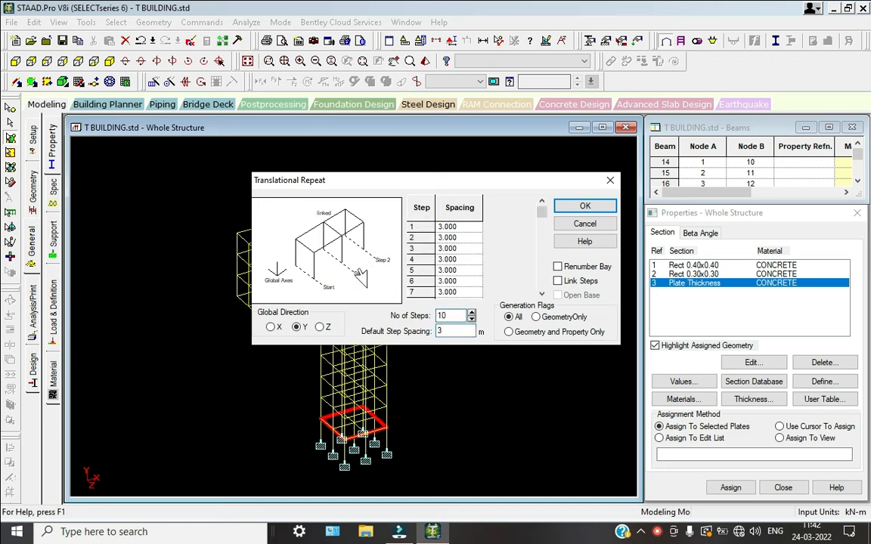
{"action": "key", "text": "Return"}
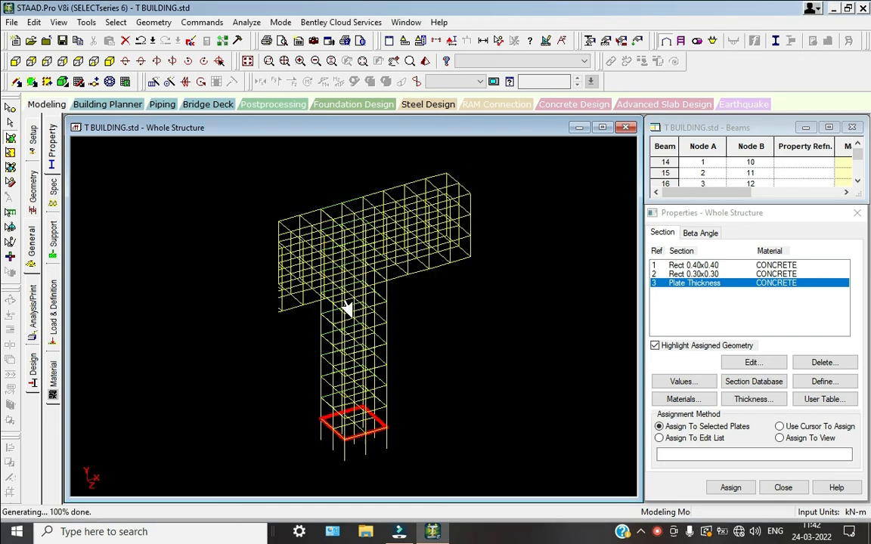
{"action": "left_click", "coordinate": [419, 229]}
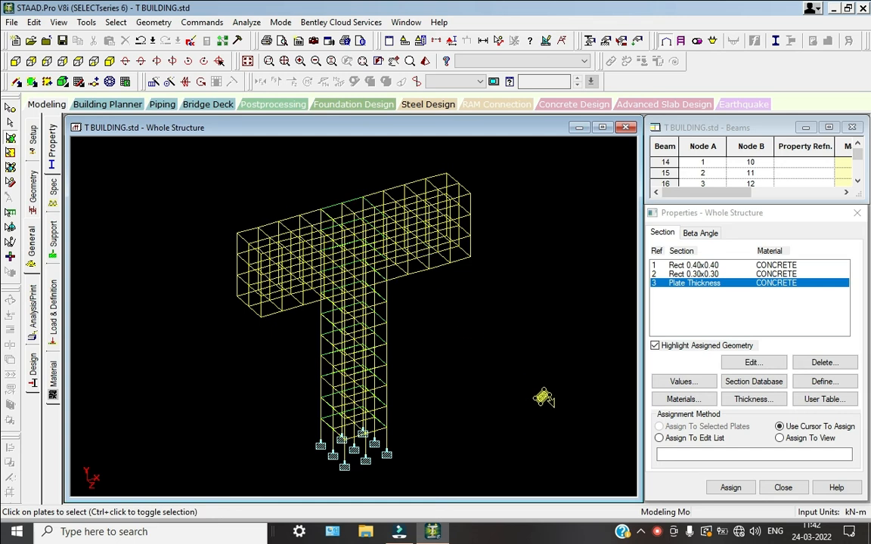
Isolate the lowest beam level of the left wing with a Window / Rubber Band section view from the front
{"action": "key", "text": "F5"}
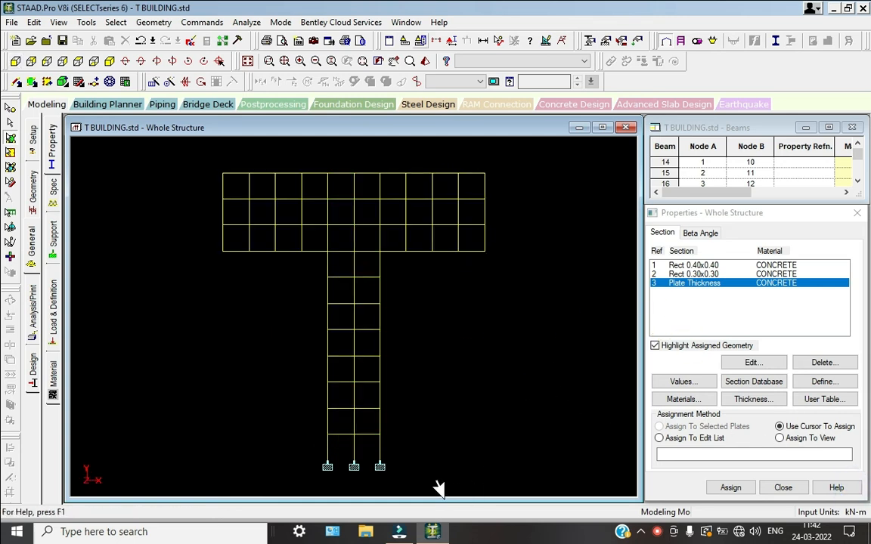
{"action": "left_click", "coordinate": [484, 186]}
{"action": "key", "text": "Escape"}
{"action": "left_click", "coordinate": [656, 285]}
{"action": "left_click_drag", "start_coordinate": [249, 243], "coordinate": [331, 264]}
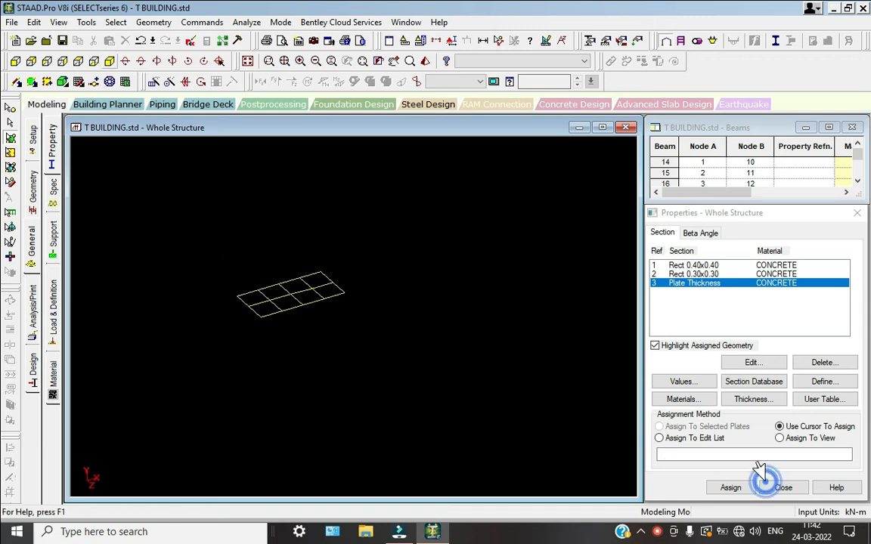
Create a four-noded plate spanning the outer corner nodes of the left wing's lowest floor
{"action": "scroll", "coordinate": [565, 207], "scroll_direction": "up", "scroll_amount": 7}
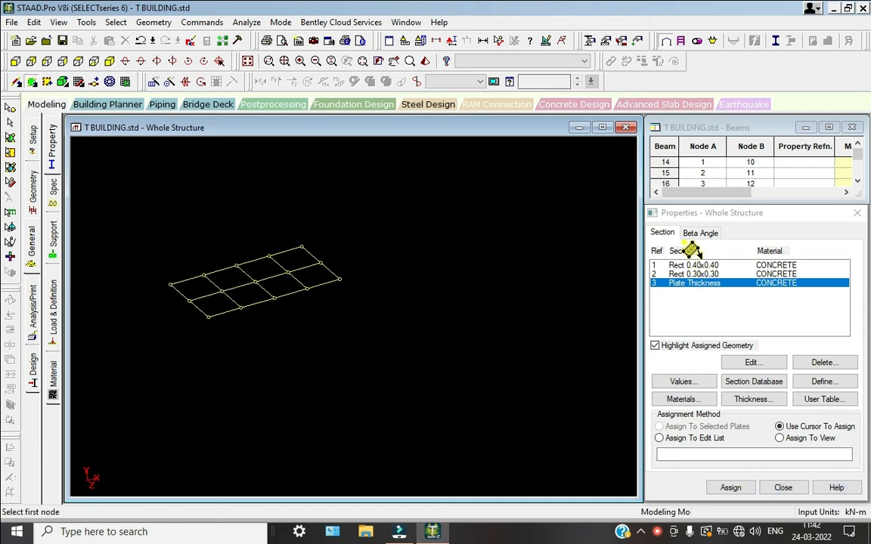
{"action": "left_click", "coordinate": [170, 285]}
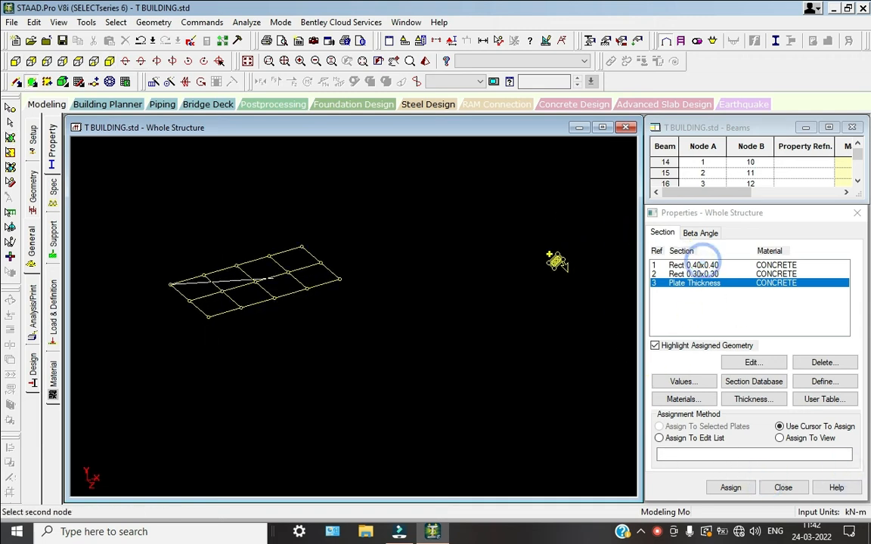
{"action": "left_click", "coordinate": [301, 247]}
{"action": "left_click", "coordinate": [339, 279]}
{"action": "left_click", "coordinate": [208, 316]}
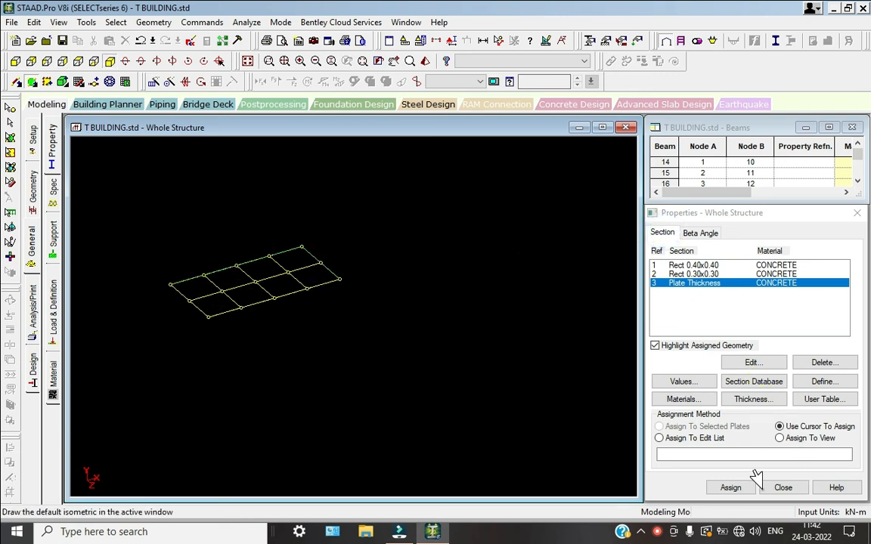
Select the left wing's lowest floor plate and copy it upwards with Translational Repeat in Y, using 3 steps at 3 m spacing
{"action": "left_click", "coordinate": [620, 478]}
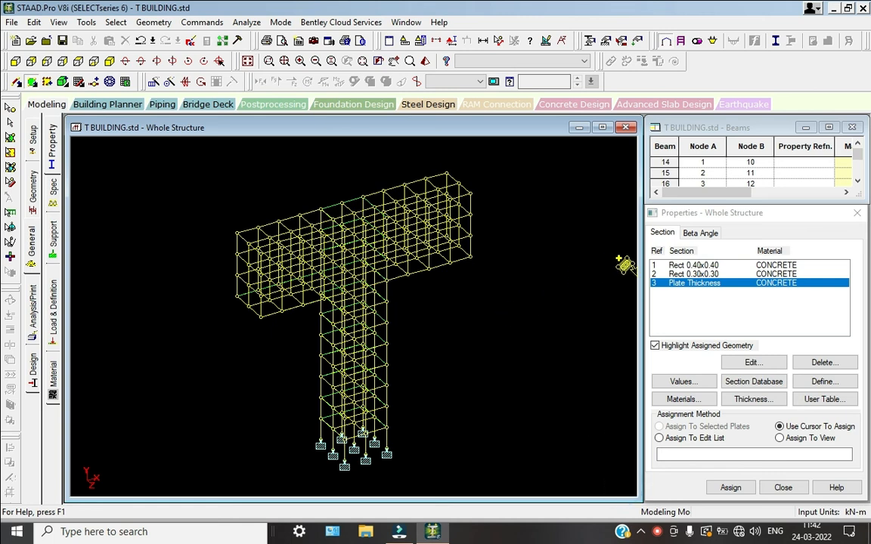
{"action": "left_click", "coordinate": [674, 292]}
{"action": "left_click", "coordinate": [570, 241]}
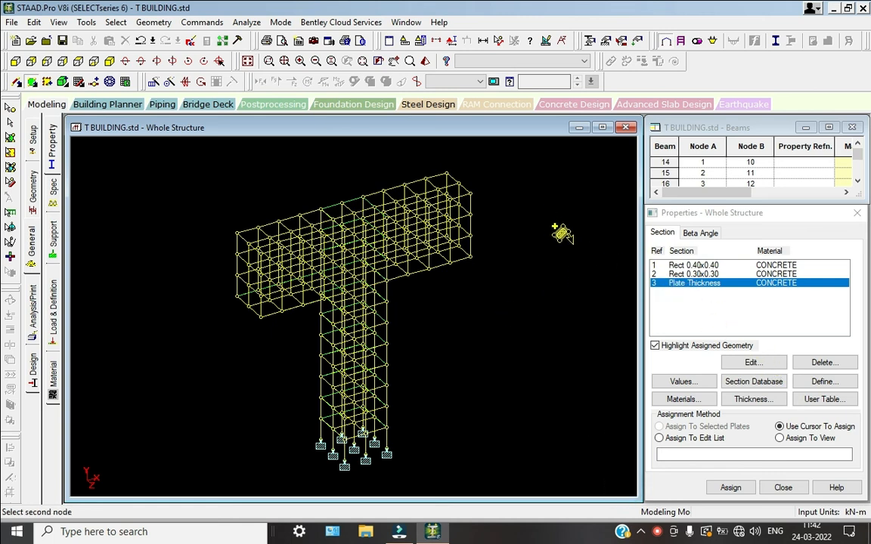
{"action": "left_click", "coordinate": [10, 138]}
{"action": "left_click_drag", "start_coordinate": [203, 270], "coordinate": [354, 326]}
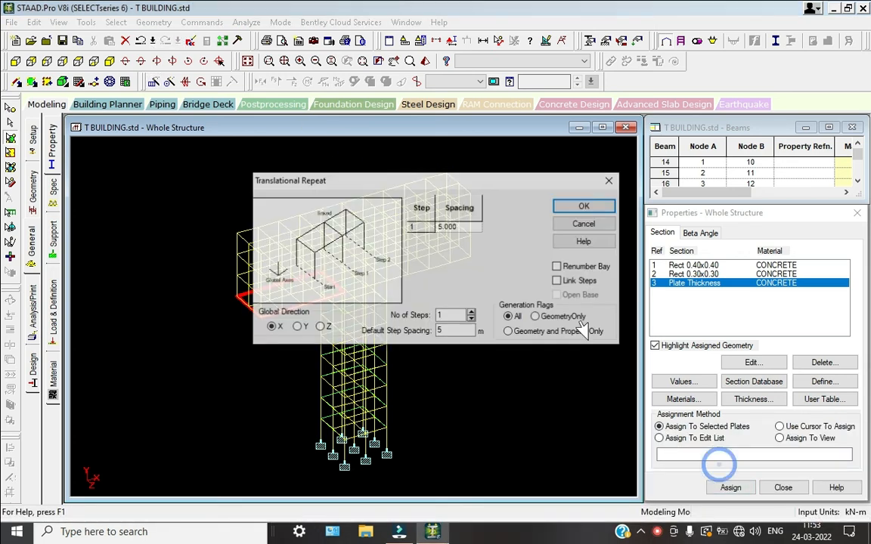
{"action": "key", "text": "Right"}
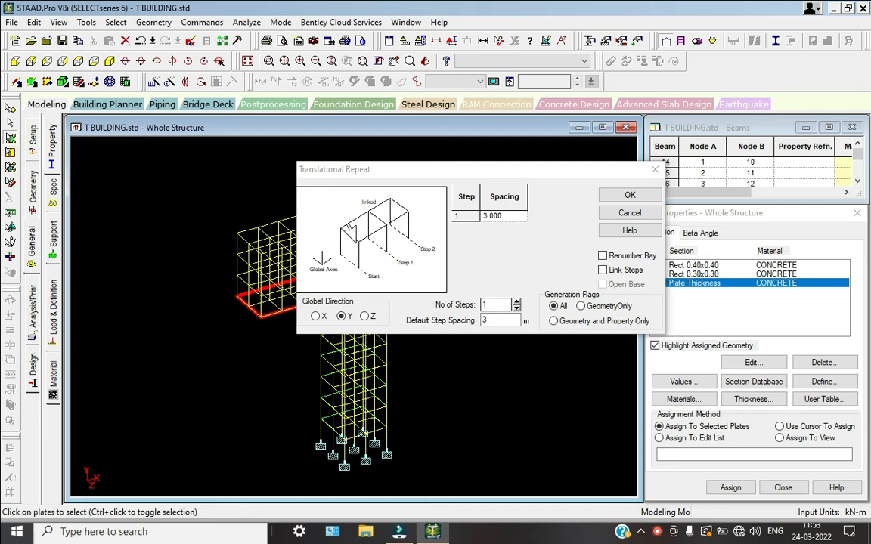
{"action": "left_click", "coordinate": [311, 229]}
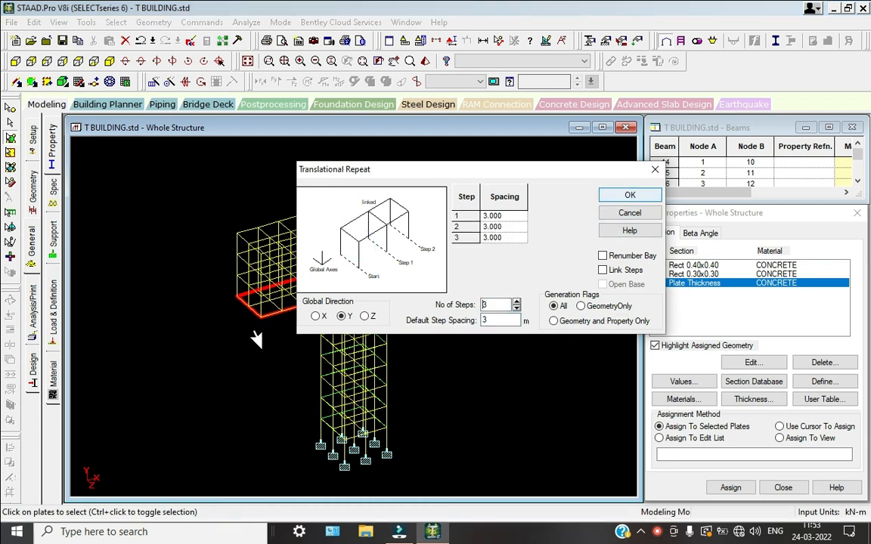
{"action": "key", "text": "Return"}
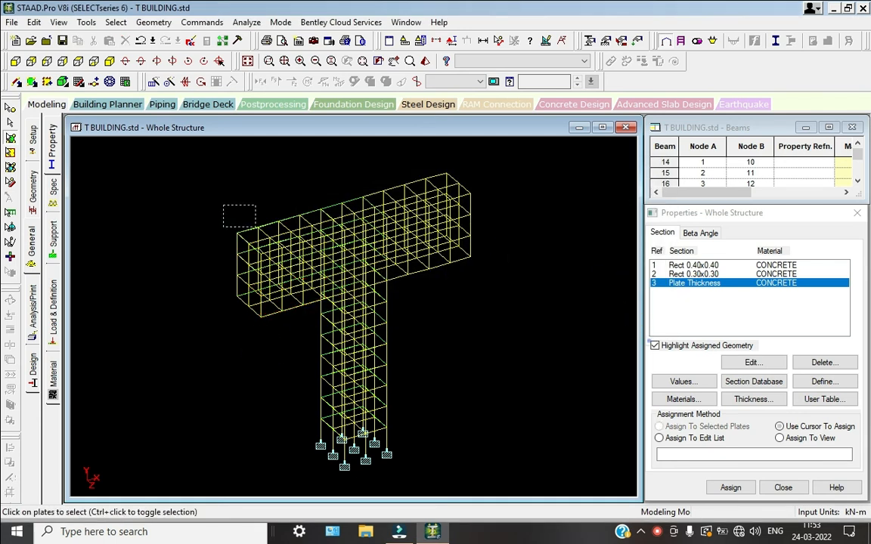
Isolate the lowest beam level of the right wing with a Window / Rubber Band section view from the front, shown isometrically
{"action": "left_click_drag", "start_coordinate": [255, 226], "coordinate": [312, 269]}
{"action": "left_click", "coordinate": [541, 182]}
{"action": "left_click", "coordinate": [15, 62]}
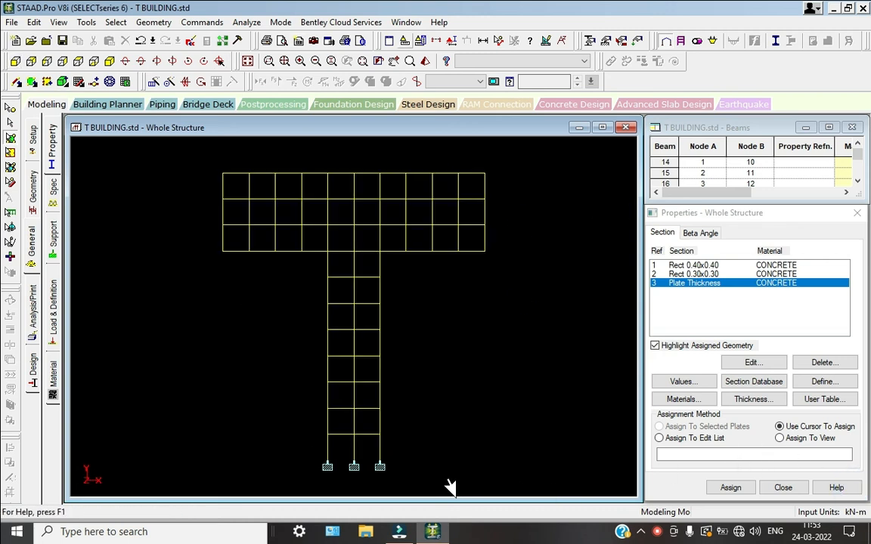
{"action": "left_click", "coordinate": [451, 41]}
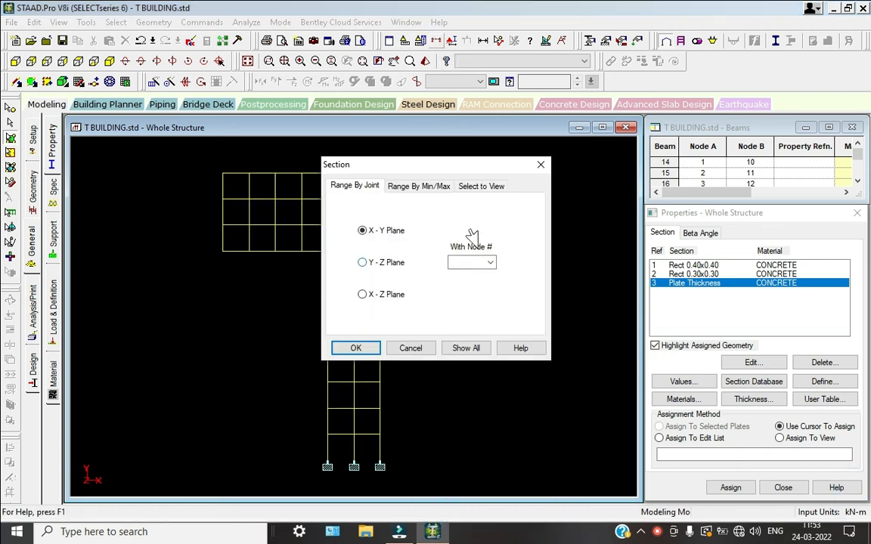
{"action": "left_click", "coordinate": [481, 186]}
{"action": "left_click", "coordinate": [356, 349]}
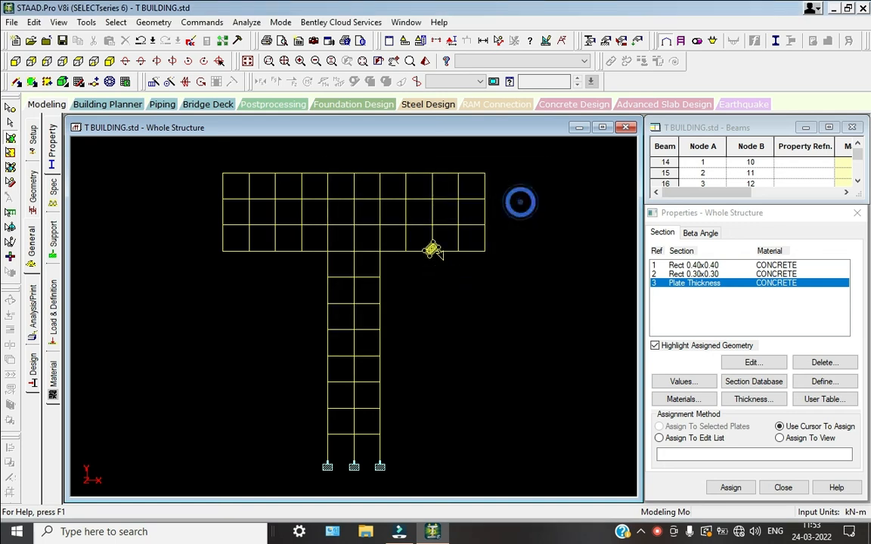
{"action": "mouse_move", "coordinate": [371, 235]}
{"action": "left_mouse_down"}
{"action": "mouse_move", "coordinate": [467, 276]}
{"action": "mouse_move", "coordinate": [500, 262]}
{"action": "left_mouse_up"}
{"action": "left_click", "coordinate": [110, 61]}
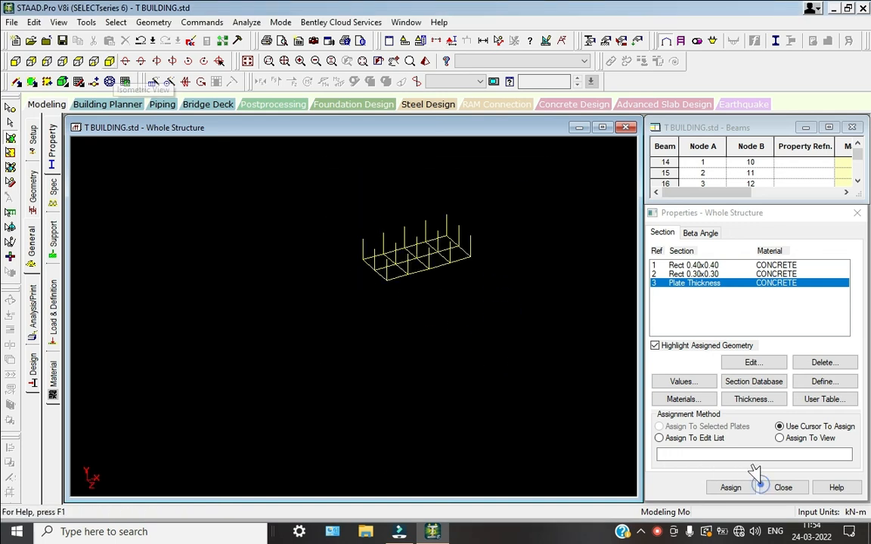
Create a four-noded plate spanning the outer corner nodes of the right wing's lowest floor
{"action": "left_click", "coordinate": [31, 82]}
{"action": "scroll", "coordinate": [484, 268], "scroll_direction": "up", "scroll_amount": 5}
{"action": "left_click", "coordinate": [493, 303]}
{"action": "left_click", "coordinate": [361, 347]}
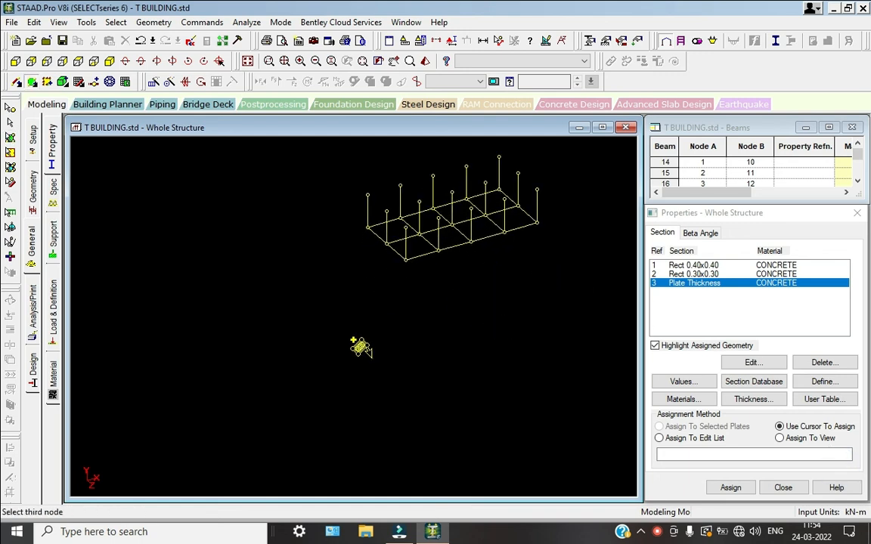
{"action": "left_click", "coordinate": [324, 311]}
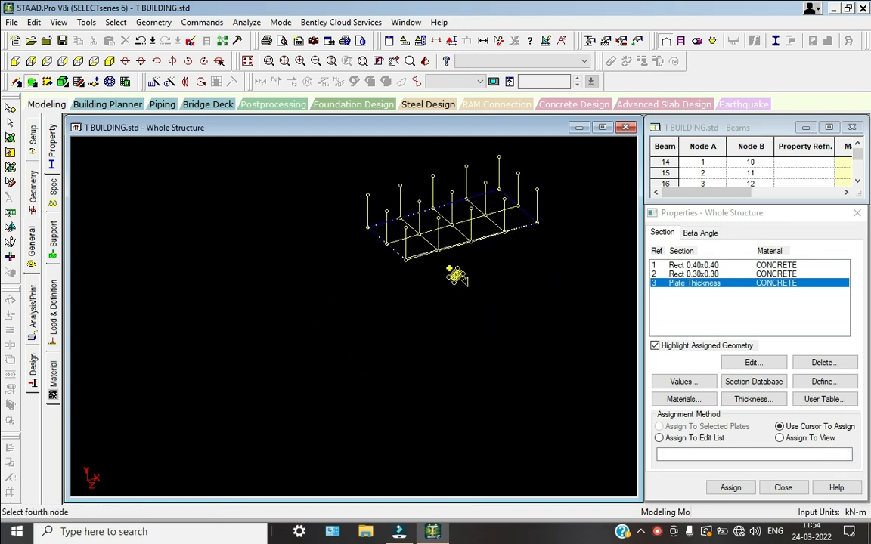
{"action": "left_click", "coordinate": [454, 277]}
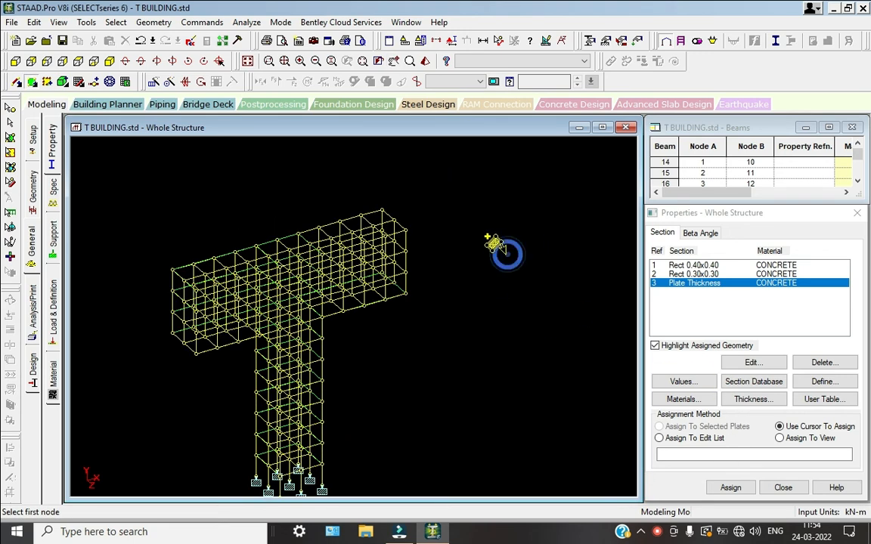
Select the right wing's lowest floor plate and copy it upwards with Translational Repeat in Y, using 3 steps at 3 m spacing
{"action": "left_click", "coordinate": [360, 280]}
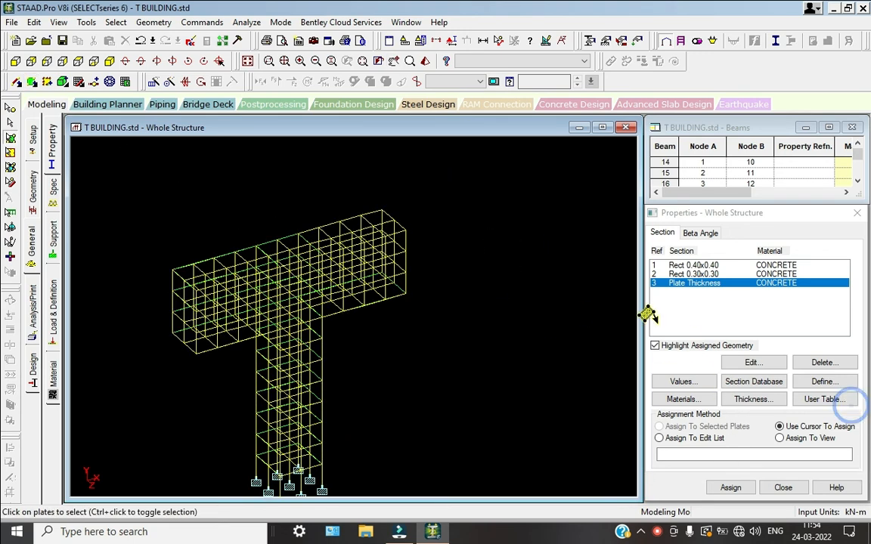
{"action": "key", "text": "ctrl+a"}
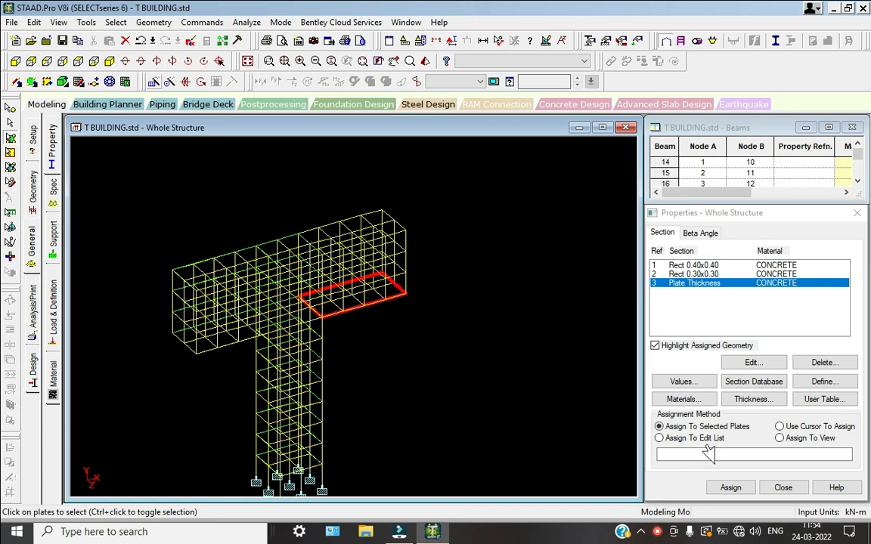
{"action": "key", "text": "ctrl+t"}
{"action": "left_click", "coordinate": [296, 327]}
{"action": "double_click", "coordinate": [447, 332]}
{"action": "type", "text": "3"}
{"action": "key", "text": "shift+Tab"}
{"action": "key", "text": "Up"}
{"action": "key", "text": "Up"}
{"action": "key", "text": "Return"}
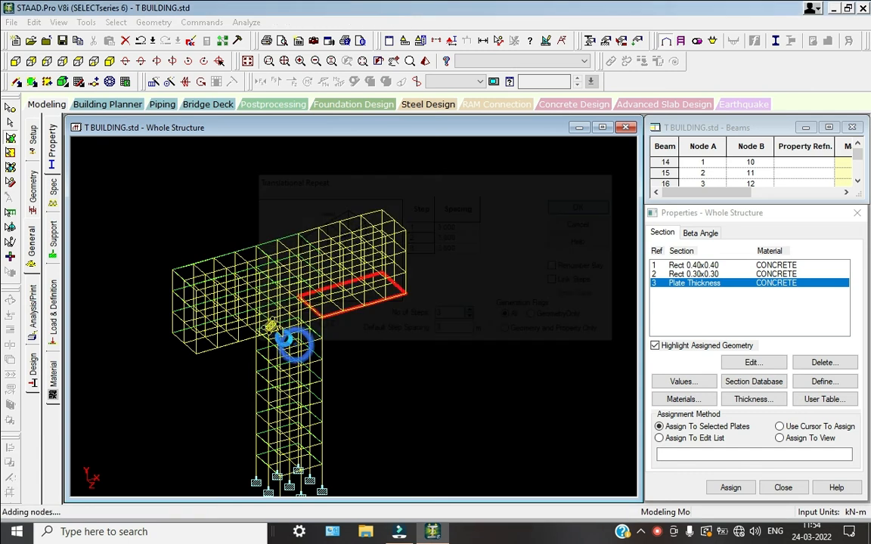
Examine the floor plates of the wings and tower in front and isometric views, ending close up on the tower base
{"action": "left_click", "coordinate": [362, 189]}
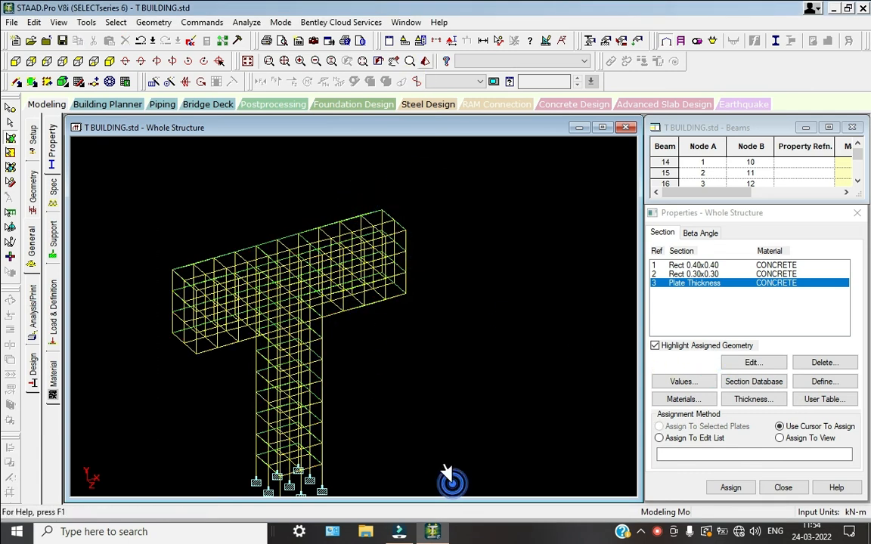
{"action": "left_click_drag", "start_coordinate": [388, 203], "coordinate": [480, 258]}
{"action": "left_click_drag", "start_coordinate": [405, 217], "coordinate": [162, 260]}
{"action": "left_click", "coordinate": [133, 413]}
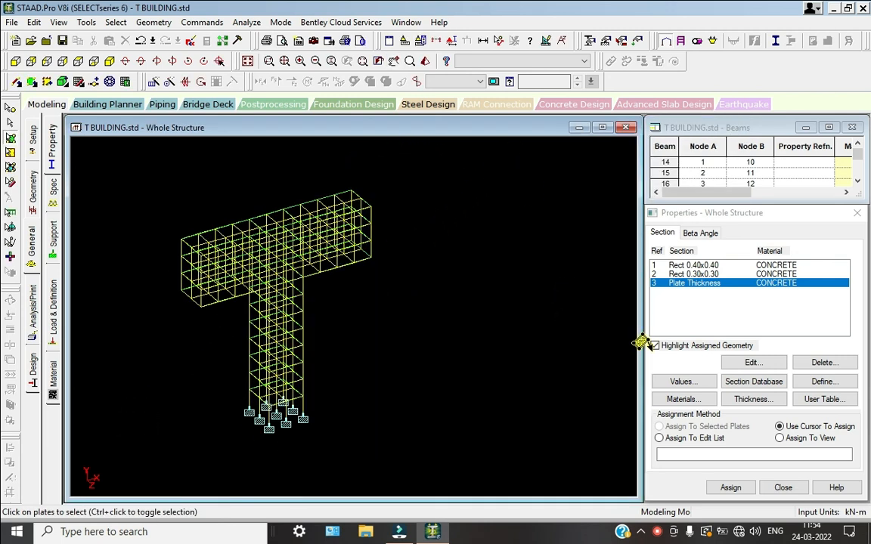
{"action": "left_click", "coordinate": [16, 62]}
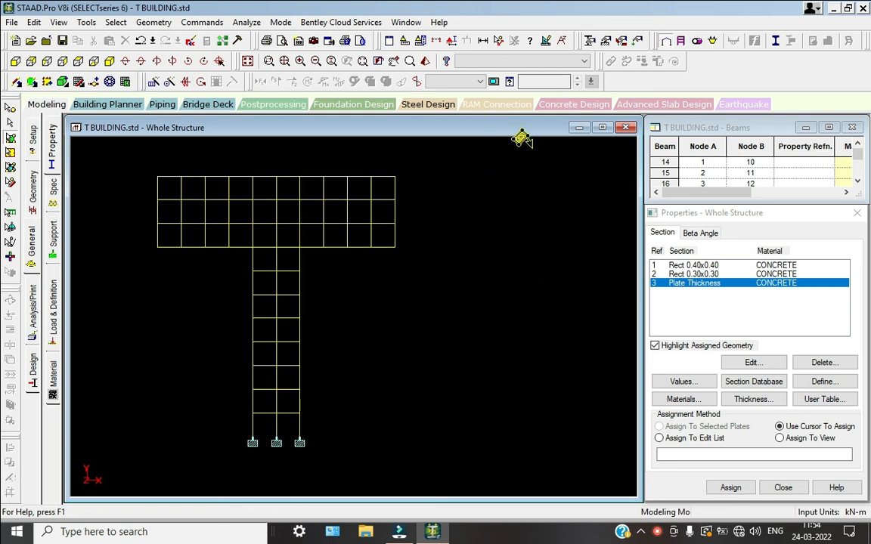
{"action": "left_click", "coordinate": [109, 61]}
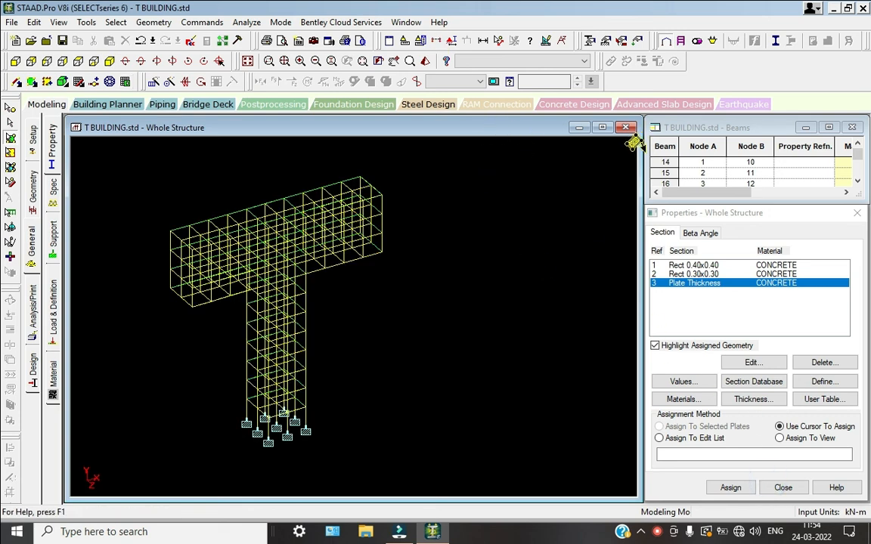
{"action": "scroll", "coordinate": [591, 135], "scroll_direction": "up", "scroll_amount": 4}
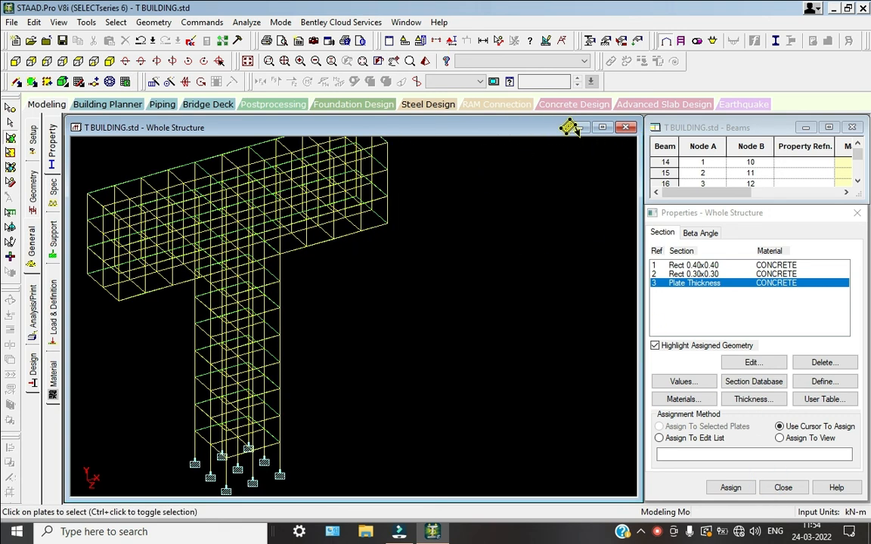
{"action": "middle_click_drag", "start_coordinate": [619, 253], "coordinate": [599, 174]}
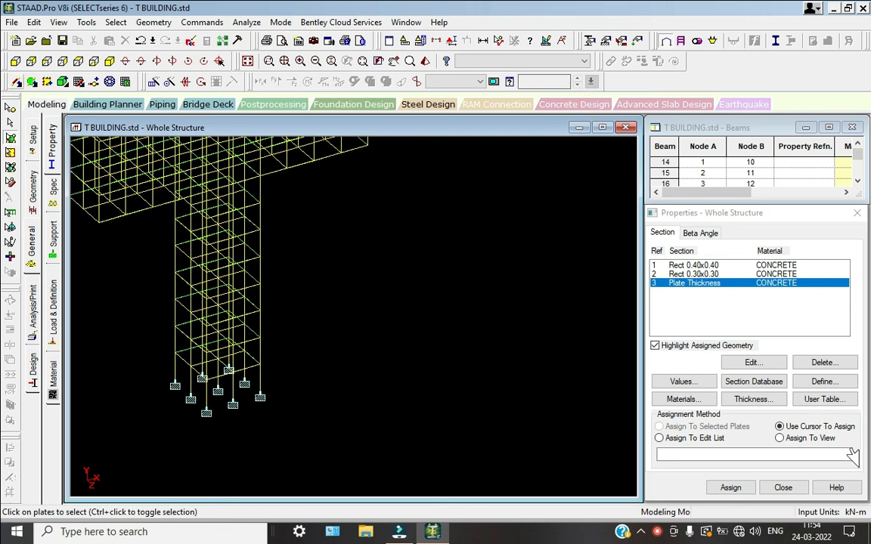
{"action": "key", "text": "ctrl+z"}
{"action": "scroll", "coordinate": [459, 91], "scroll_direction": "up", "scroll_amount": 2}
{"action": "middle_click_drag", "start_coordinate": [534, 139], "coordinate": [682, 311]}
{"action": "scroll", "coordinate": [632, 229], "scroll_direction": "up", "scroll_amount": 6}
{"action": "middle_click_drag", "start_coordinate": [609, 138], "coordinate": [645, 204]}
{"action": "scroll", "coordinate": [644, 192], "scroll_direction": "up", "scroll_amount": 3}
{"action": "middle_click_drag", "start_coordinate": [620, 161], "coordinate": [624, 278]}
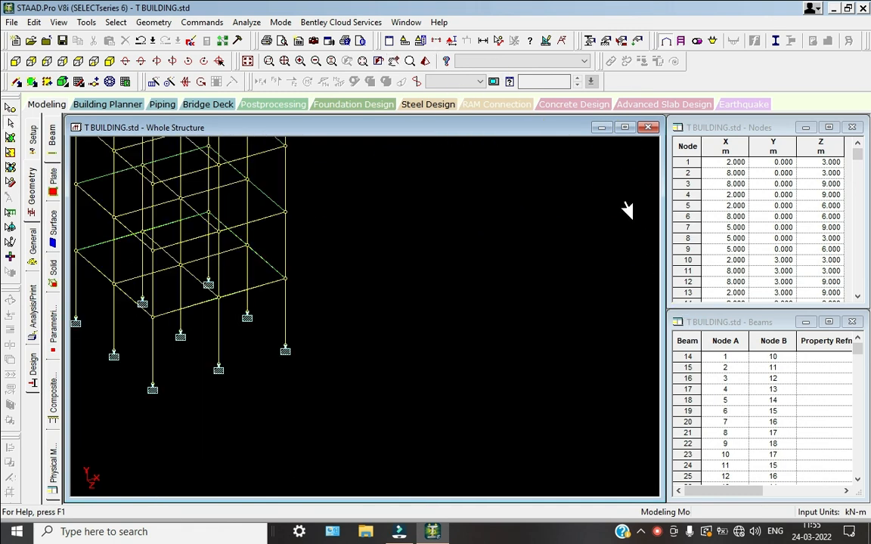
Select the first-floor front nodes at X = 2 m and X = 5 m and repeat them in Z, using 1 step at 3 m spacing
{"action": "scroll", "coordinate": [624, 204], "scroll_direction": "up", "scroll_amount": 1}
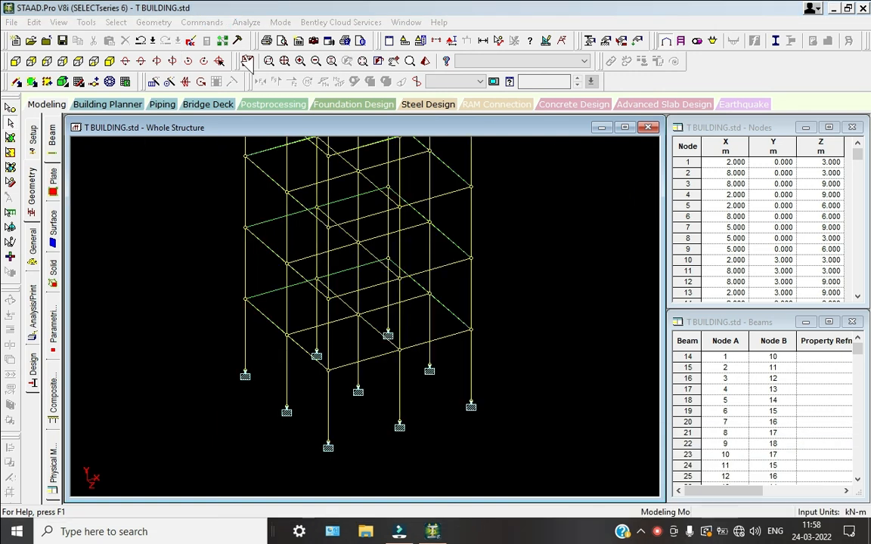
{"action": "middle_click_drag", "start_coordinate": [388, 159], "coordinate": [358, 145]}
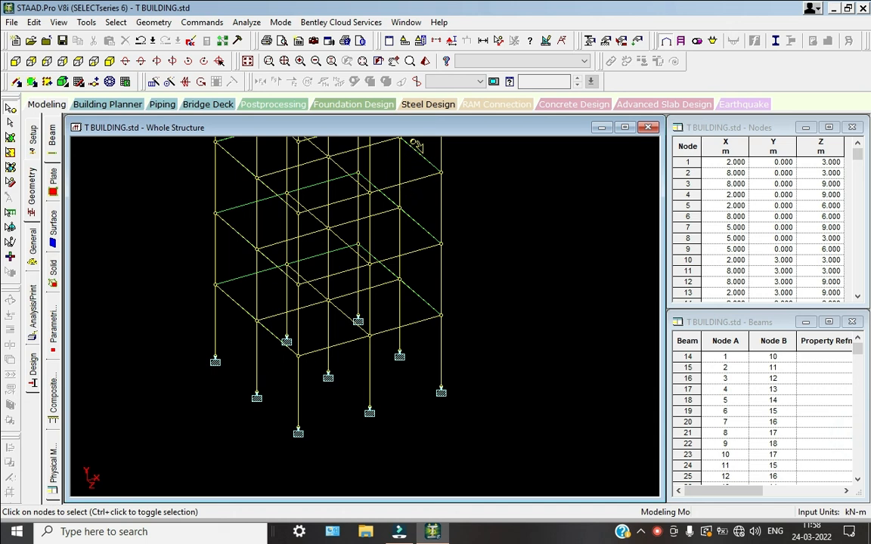
{"action": "left_click", "coordinate": [499, 201]}
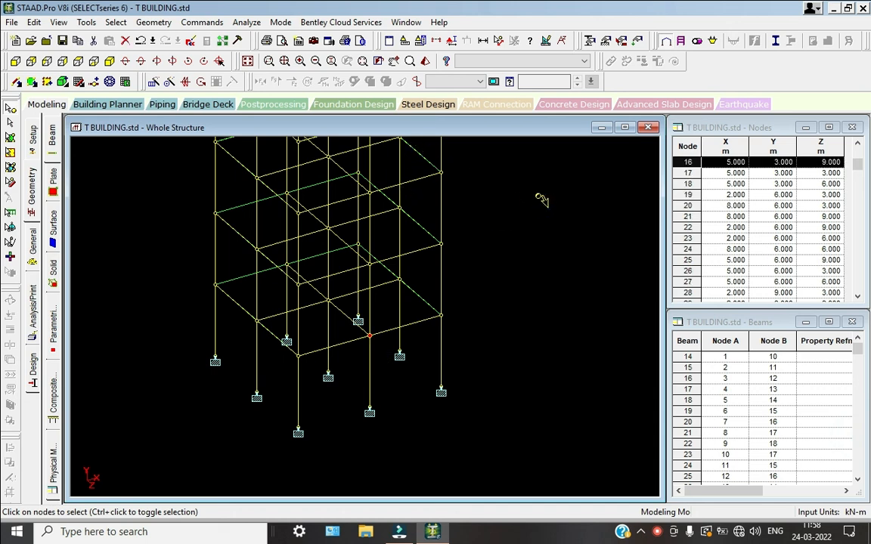
{"action": "left_click", "coordinate": [571, 188]}
{"action": "left_click", "coordinate": [711, 453]}
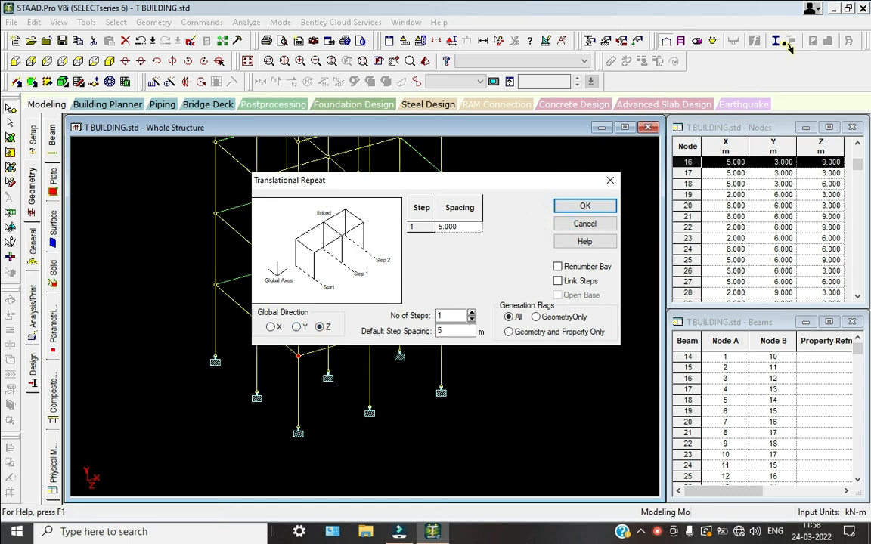
{"action": "left_click", "coordinate": [420, 212]}
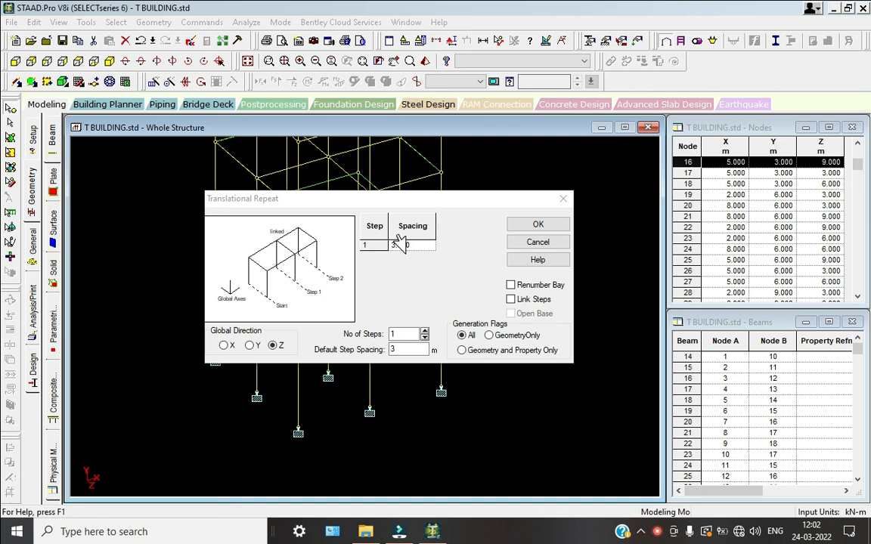
{"action": "key", "text": "Return"}
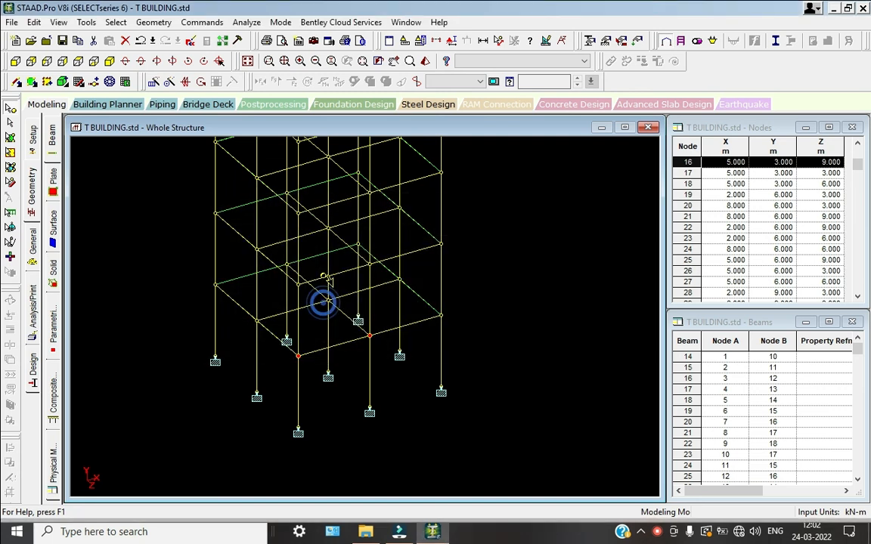